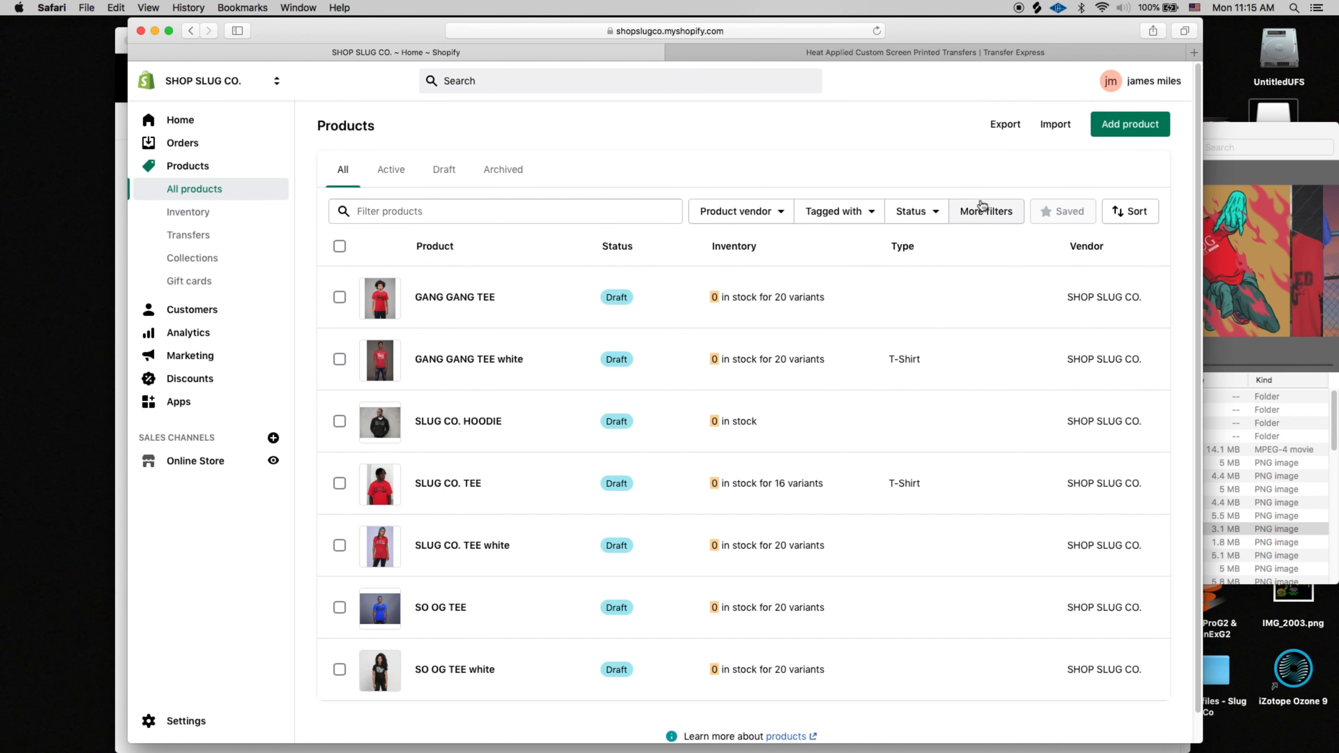
Step: Start a new product and upload the hoodie mockup image ending in 32807.png from the SLUG drive's mockup folder
left_click(1128, 127)
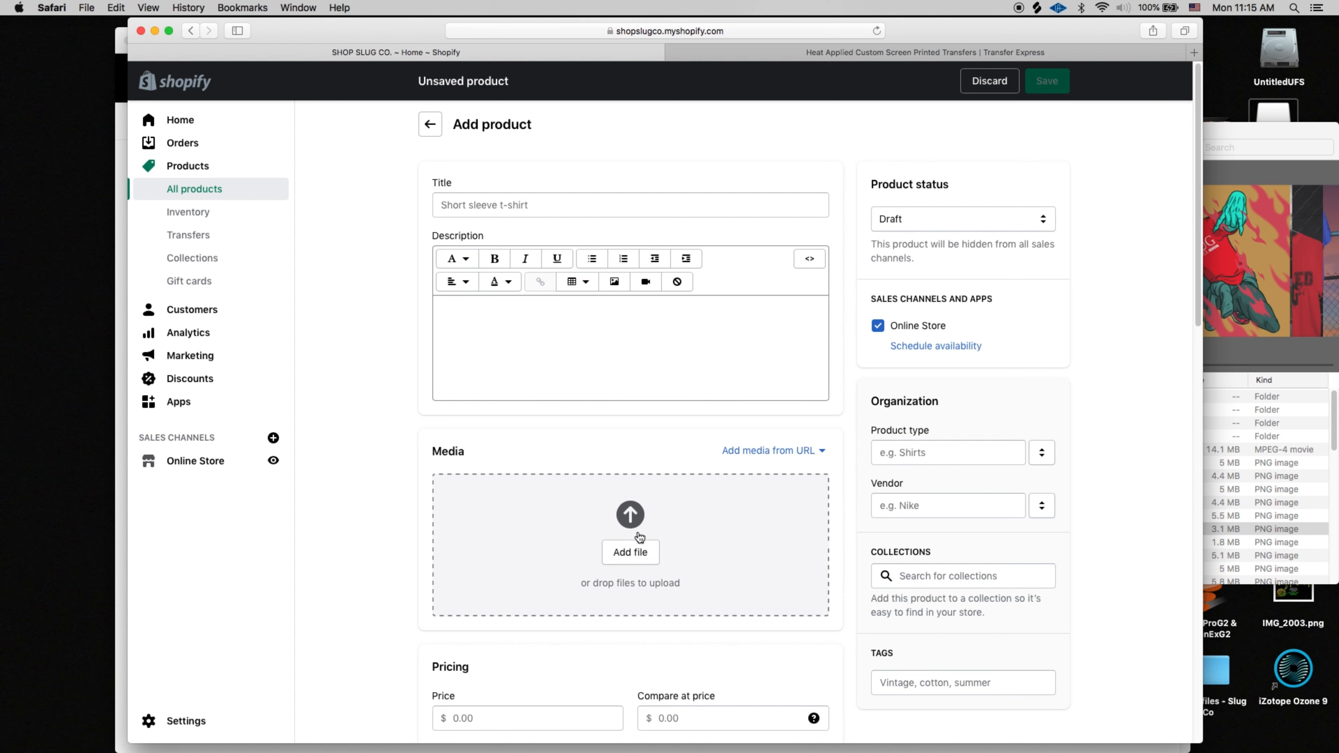
left_click(630, 552)
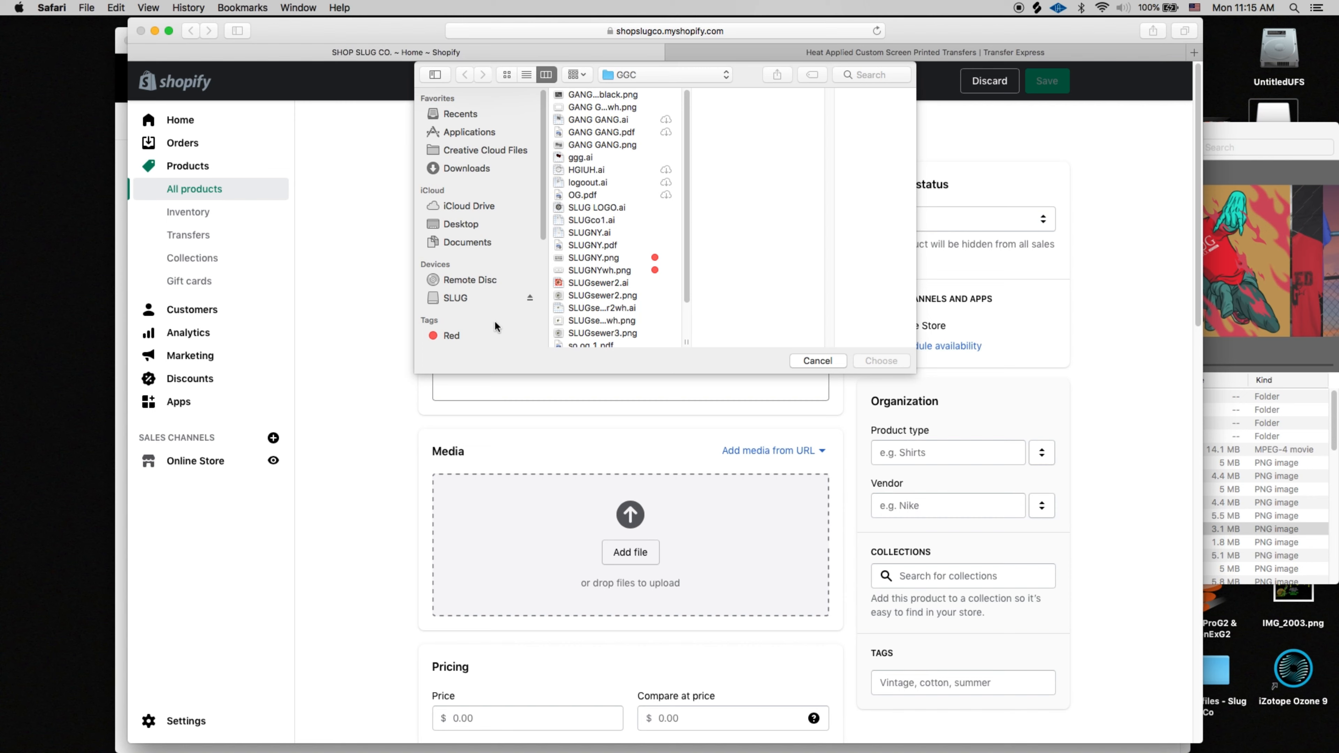
left_click(456, 299)
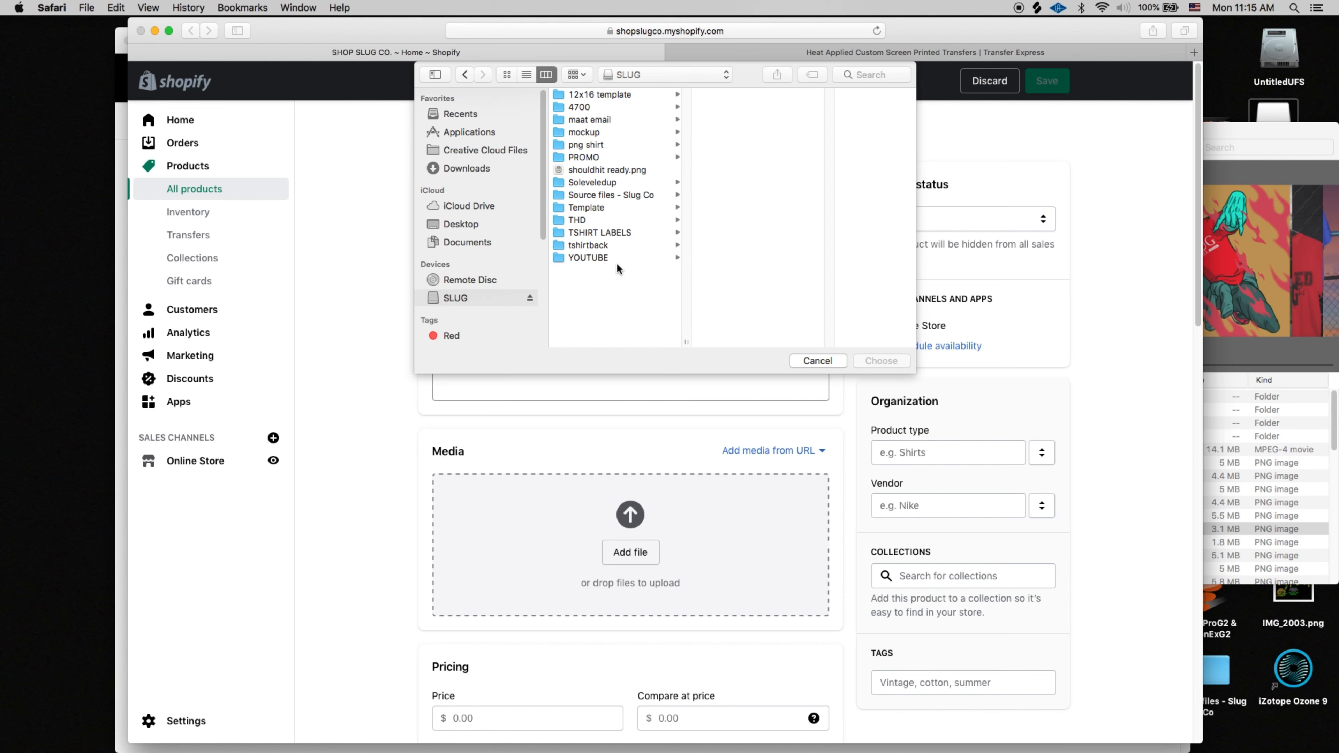
left_click(585, 133)
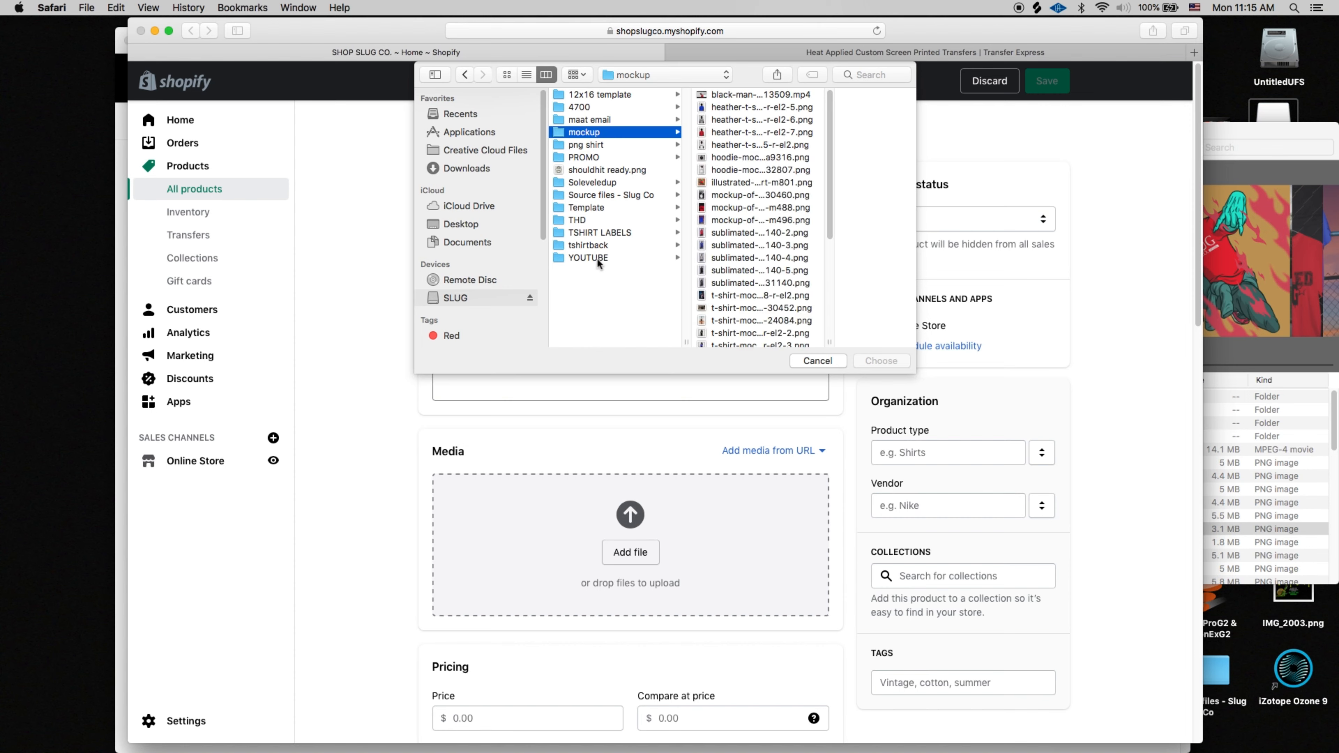
left_click(757, 170)
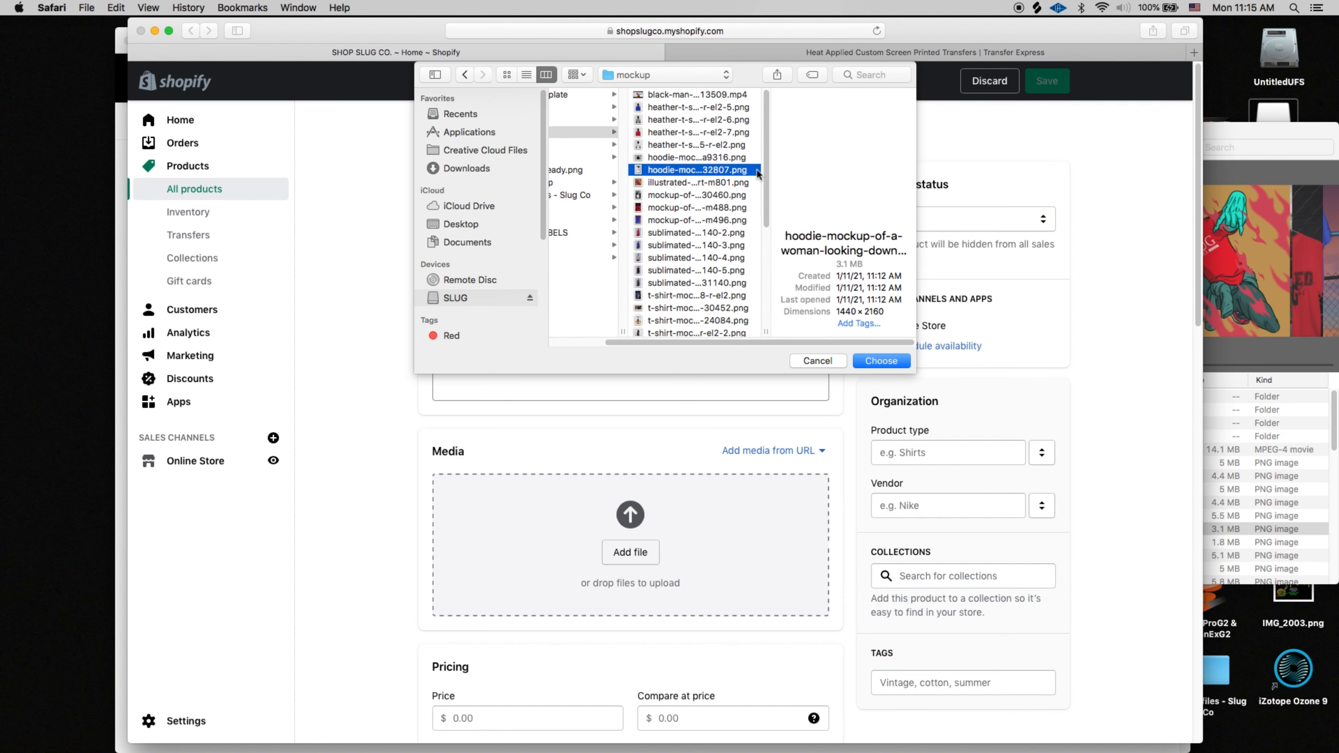
left_click(884, 363)
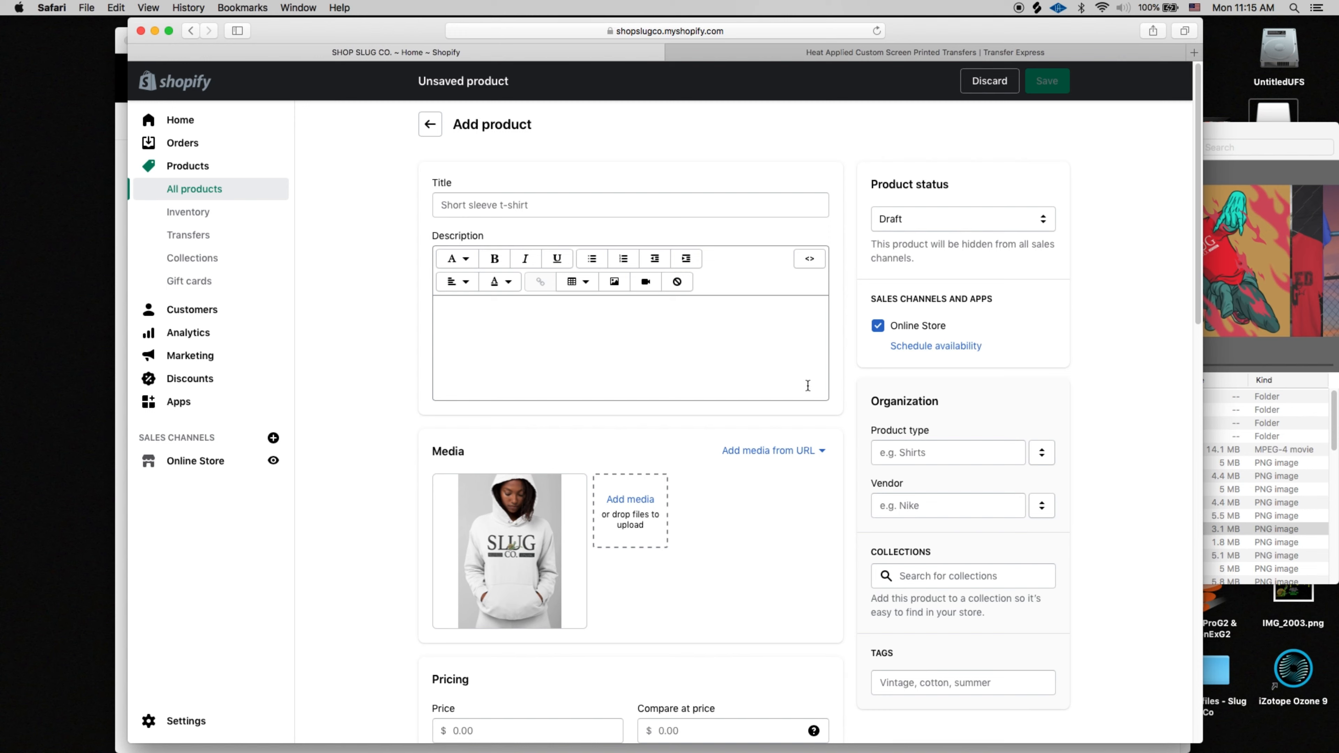
Step: Set the new product's price to $39.99
scroll(800, 403, "down", 5)
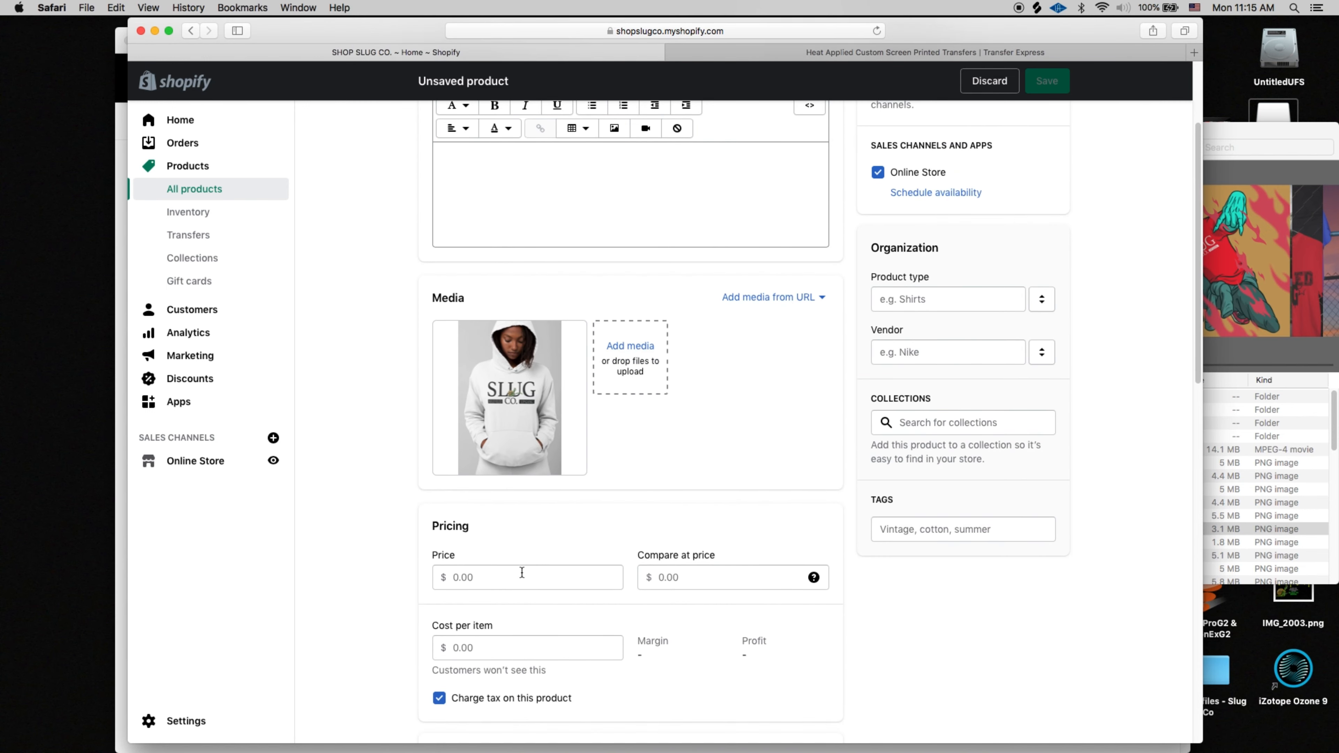
left_click(513, 579)
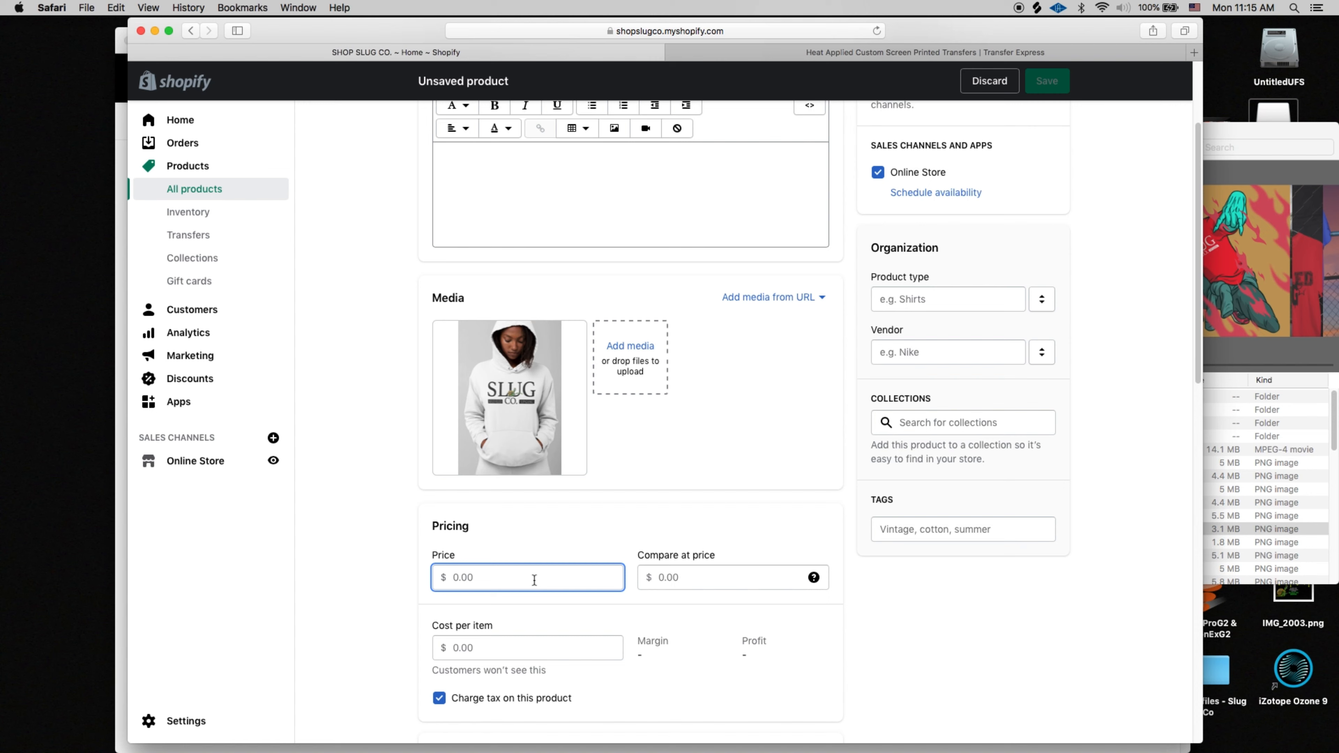
type("39.")
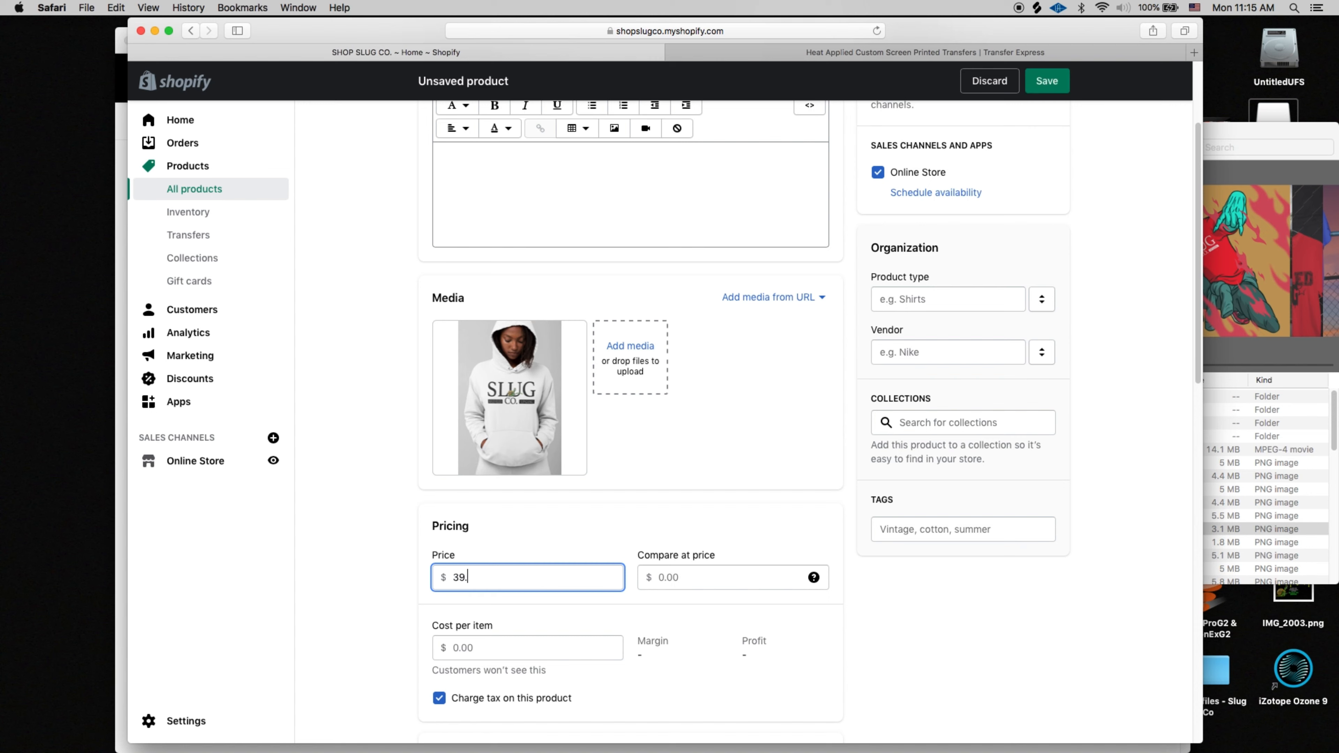
type("99")
Step: Set the country/region of origin to United States in the product's customs information
scroll(629, 647, "down", 3)
scroll(629, 647, "down", 10)
left_click(821, 456)
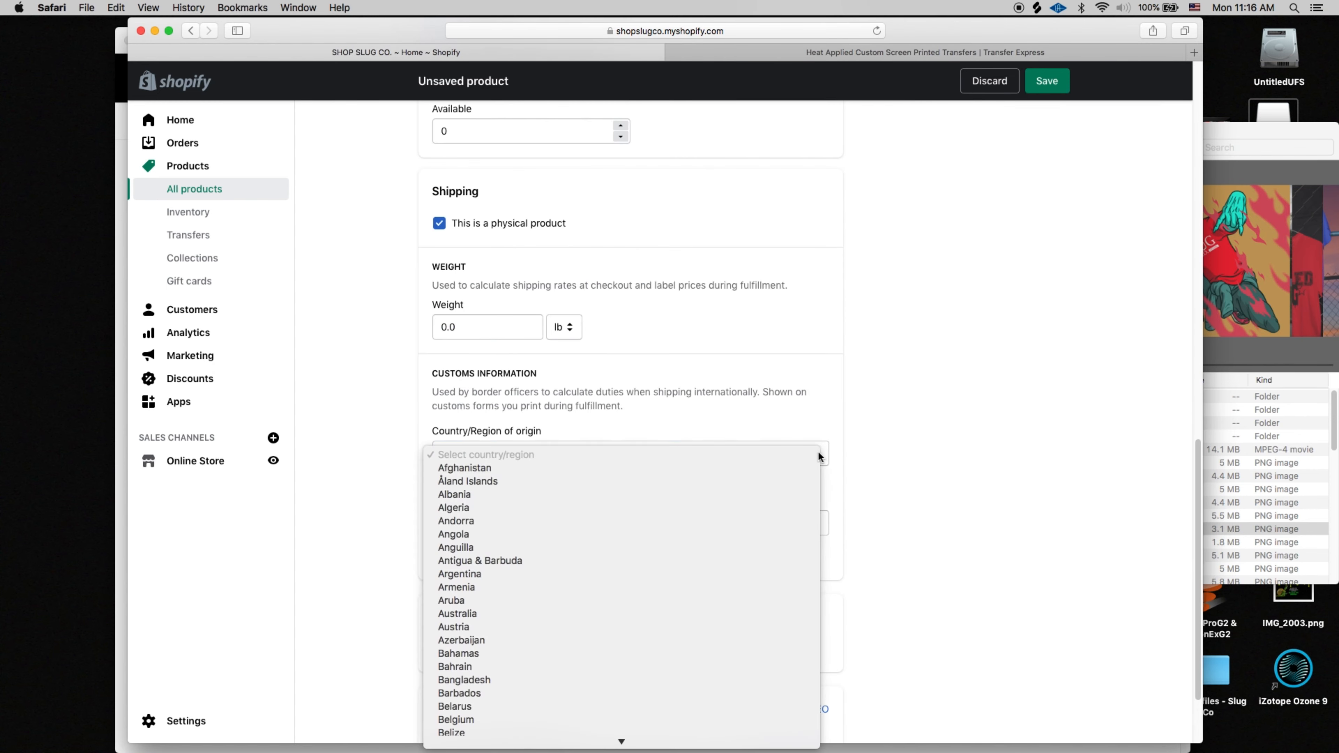
key("u")
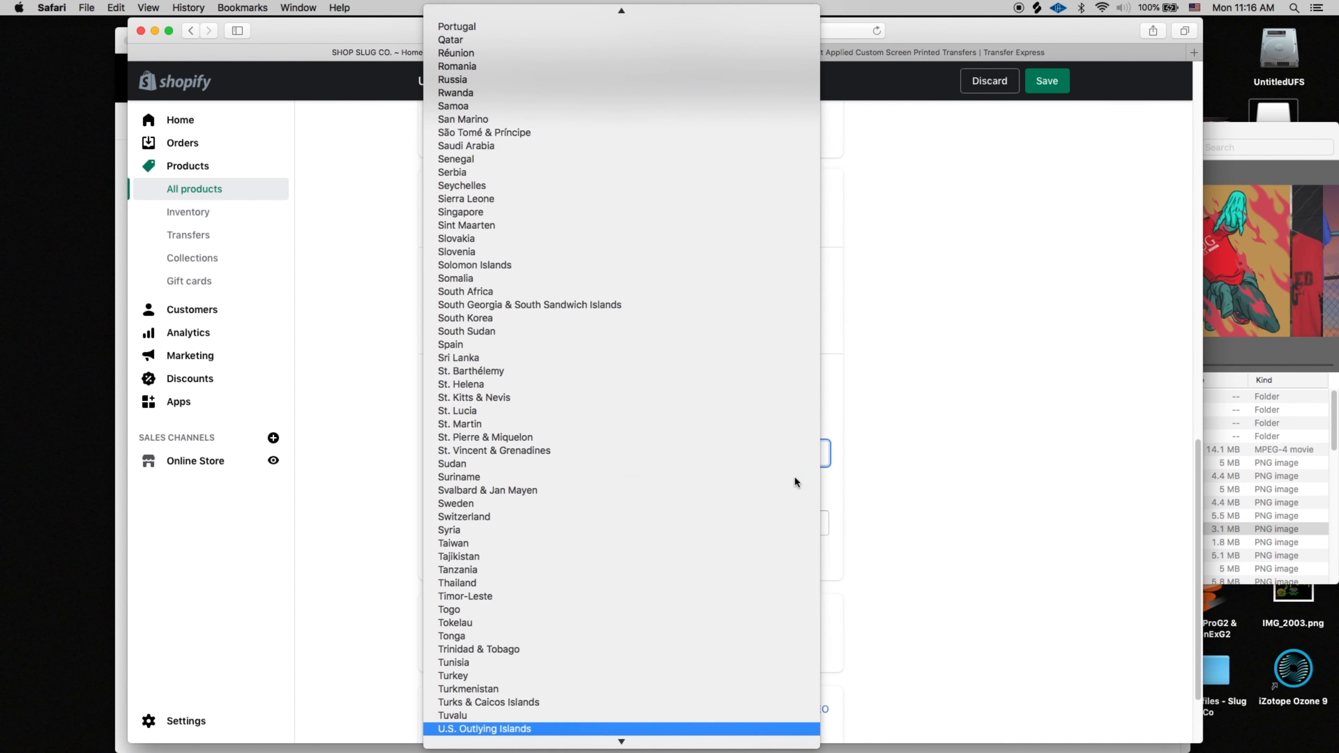
scroll(663, 677, "down", 2)
scroll(635, 694, "down", 2)
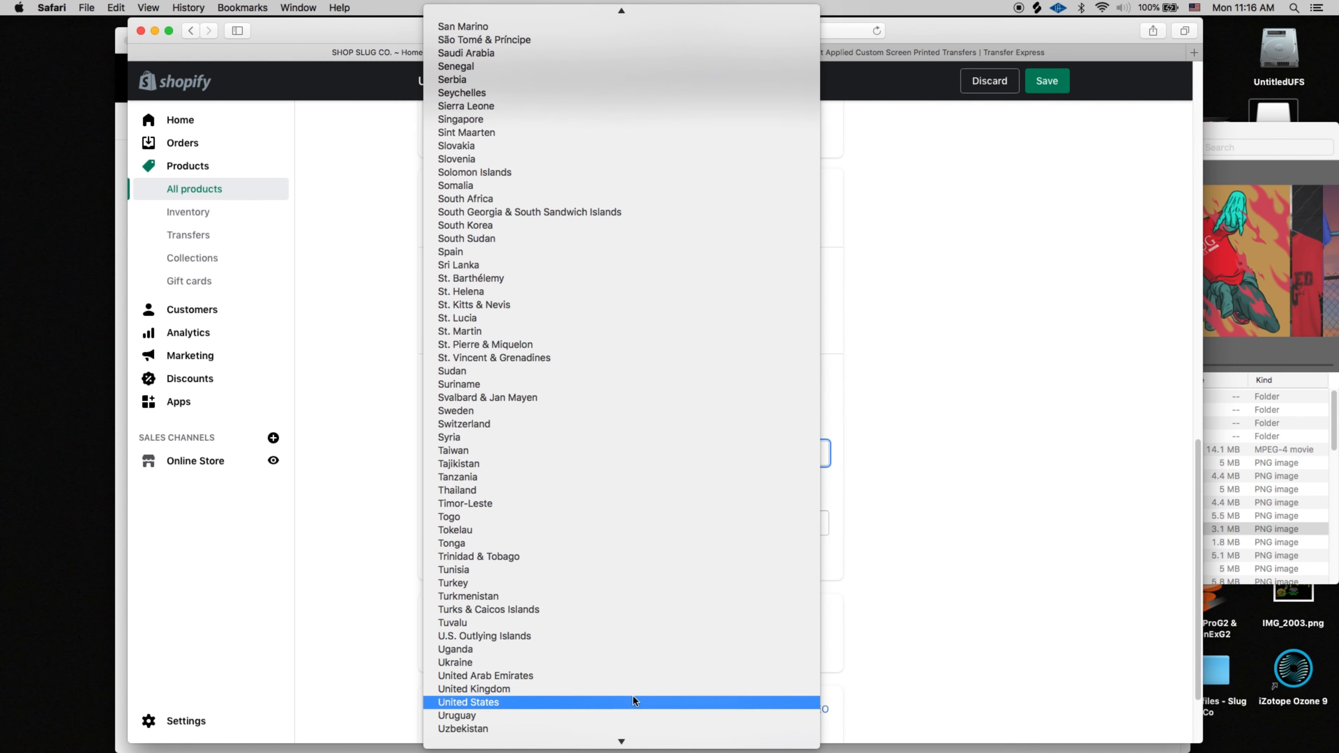
left_click(631, 699)
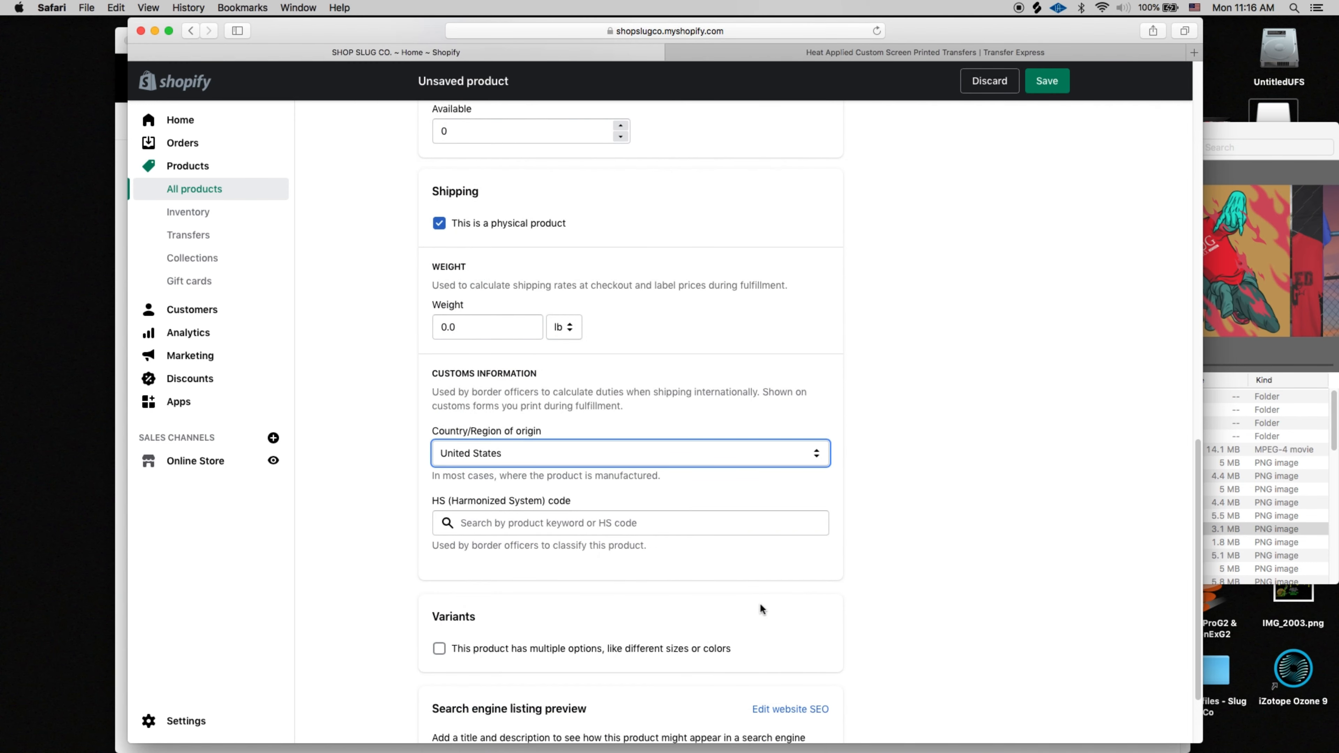
Step: Check the remaining sections of the product form and try to save the product without a title
scroll(762, 594, "down", 2)
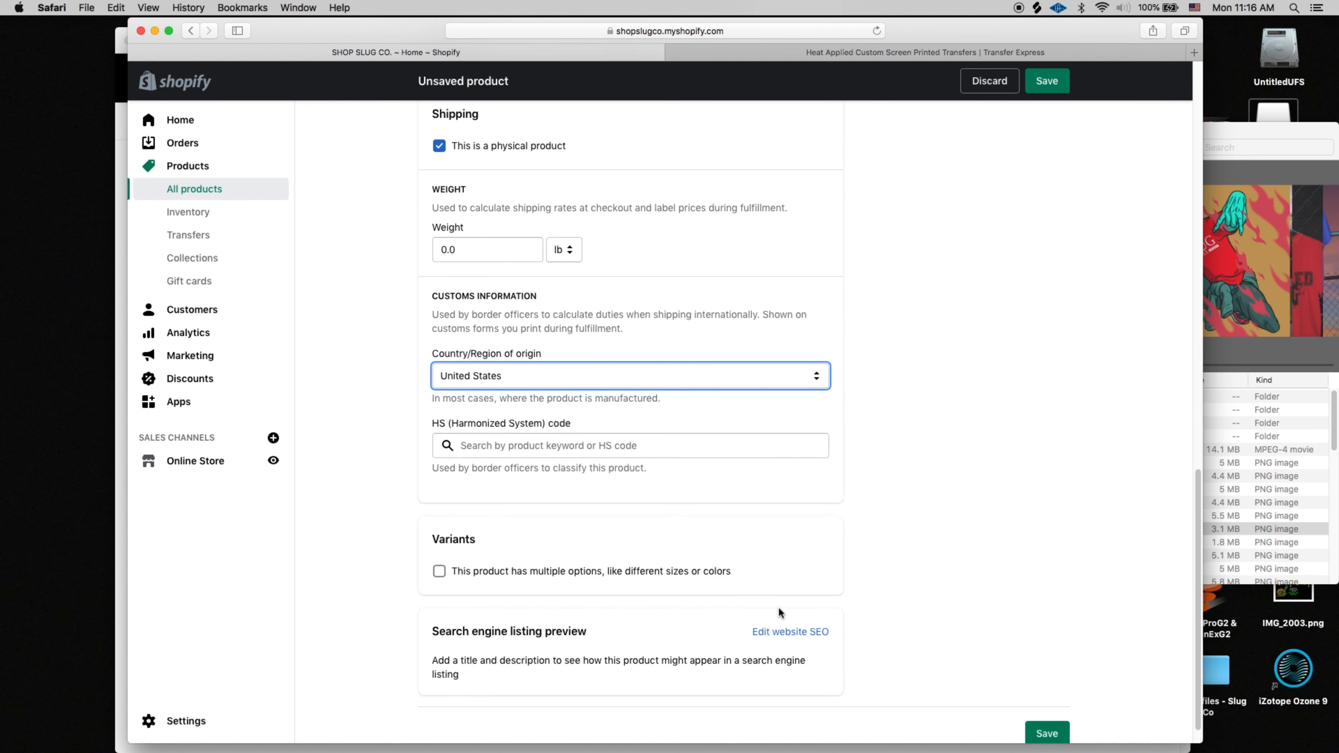
scroll(777, 607, "down", 1)
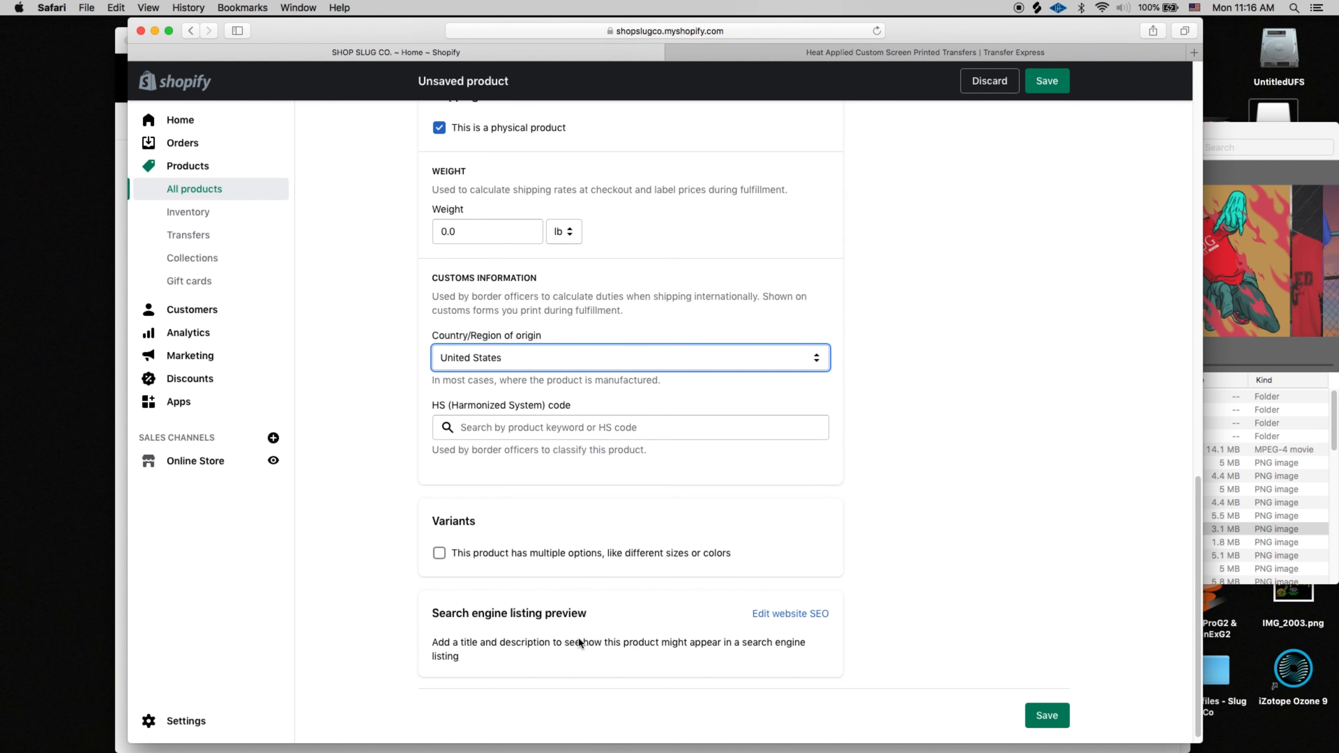
scroll(601, 643, "up", 15)
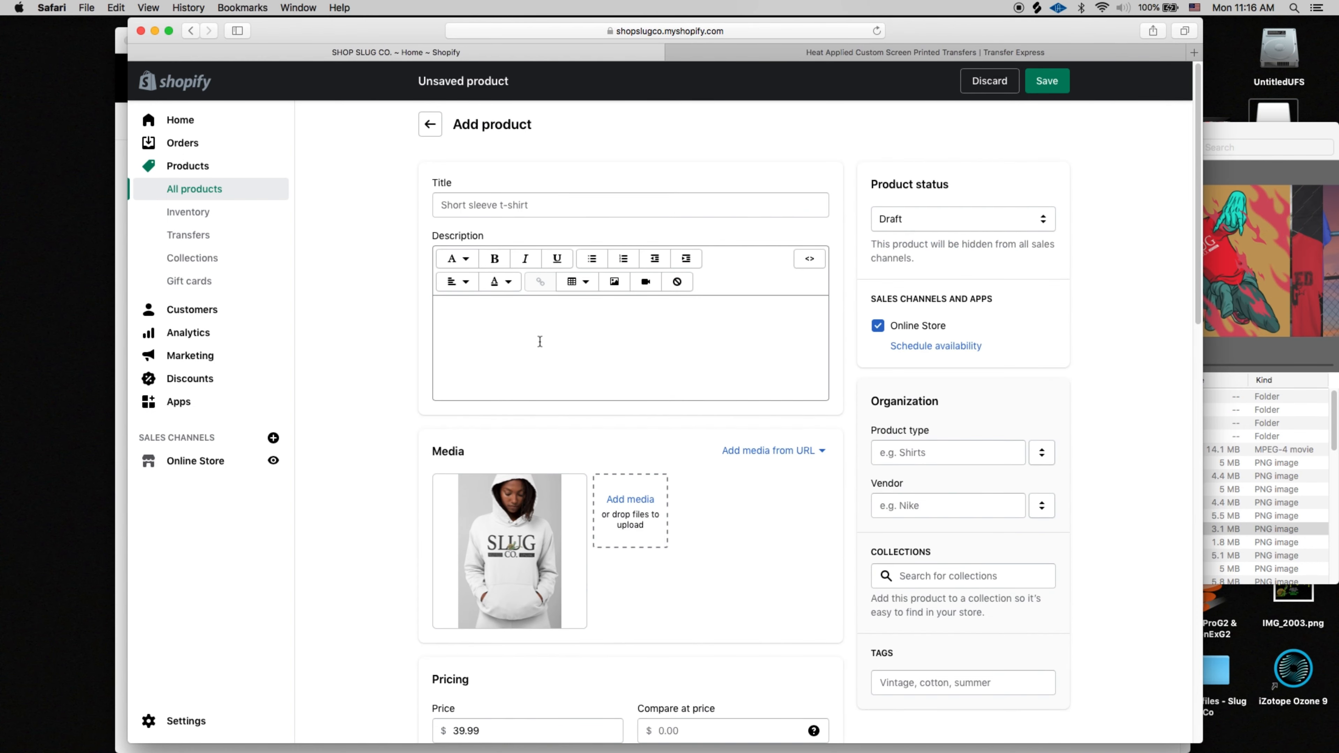
scroll(673, 510, "down", 15)
left_click(1047, 705)
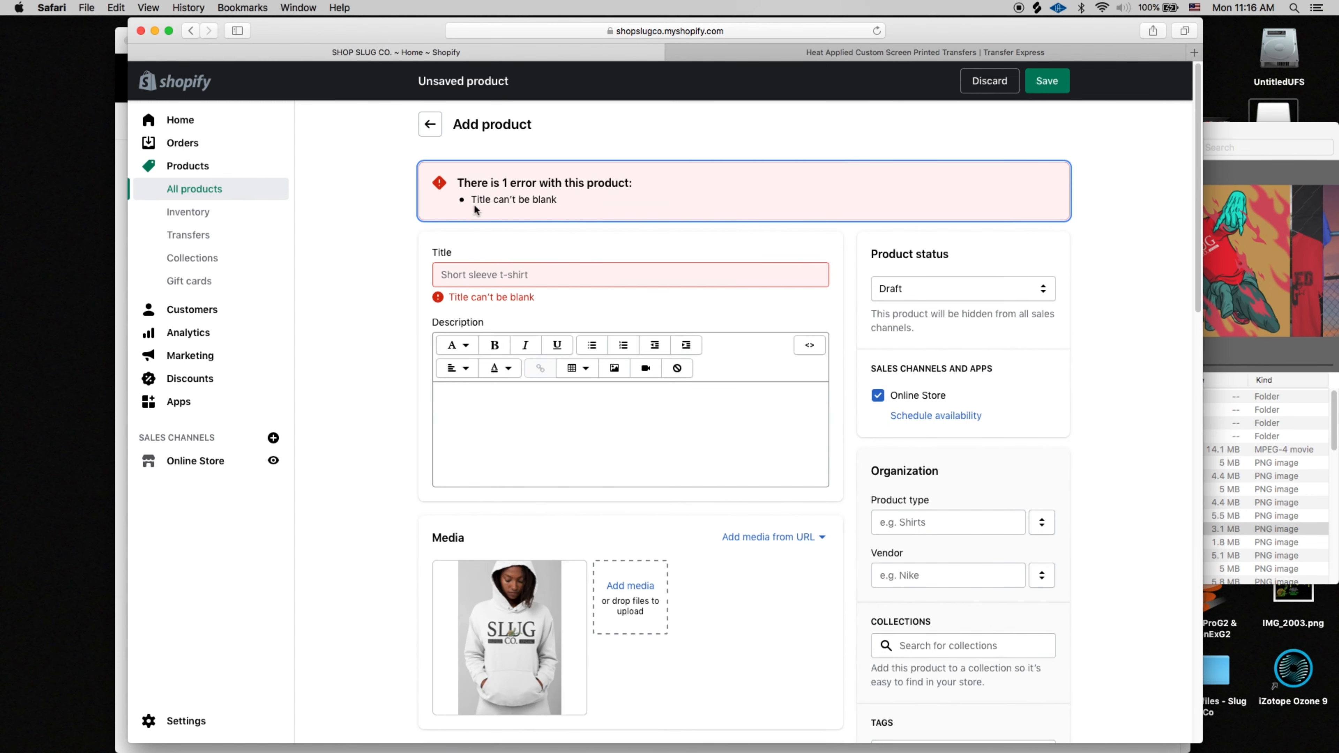
Step: Title the product "SLUG CO. HOODIE" and save it
left_click(529, 273)
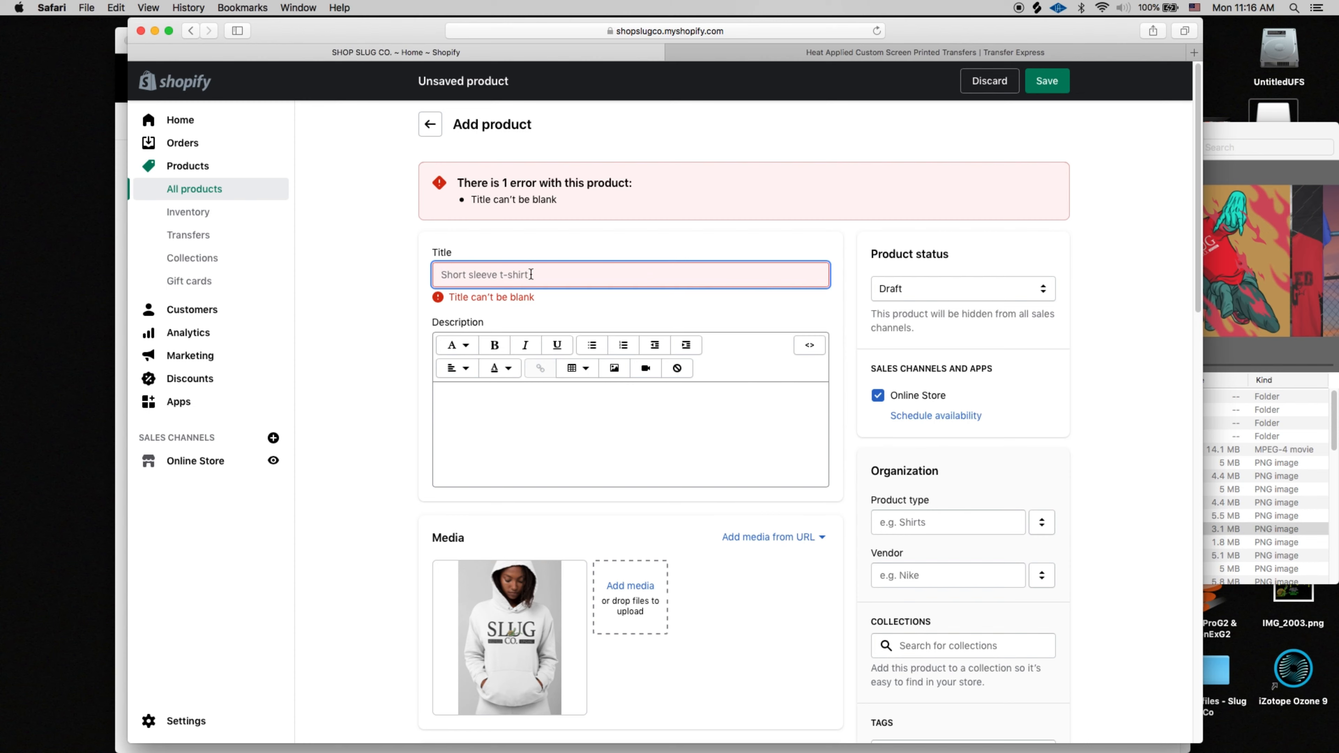
type("HO")
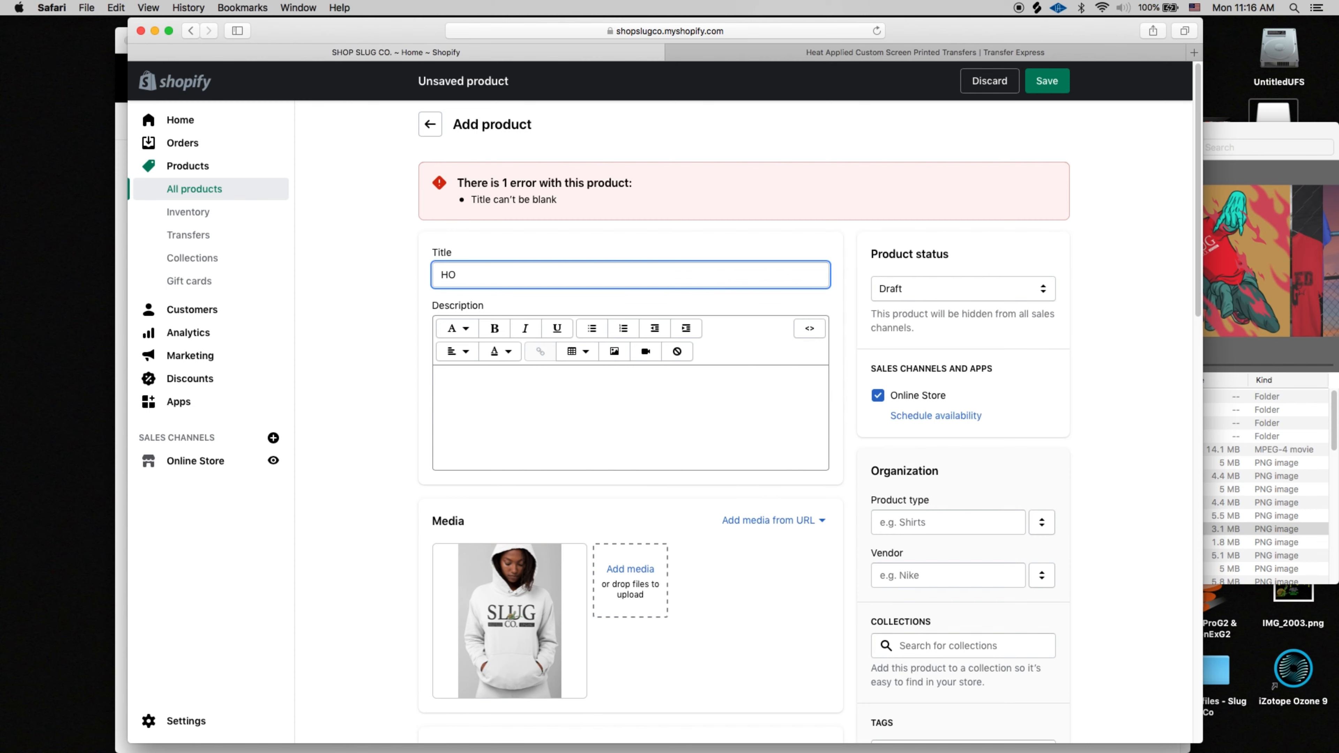
key("BackSpace")
key("BackSpace")
type("SLUG CO. HOODIE")
scroll(756, 398, "down", 10)
scroll(759, 394, "up", 1)
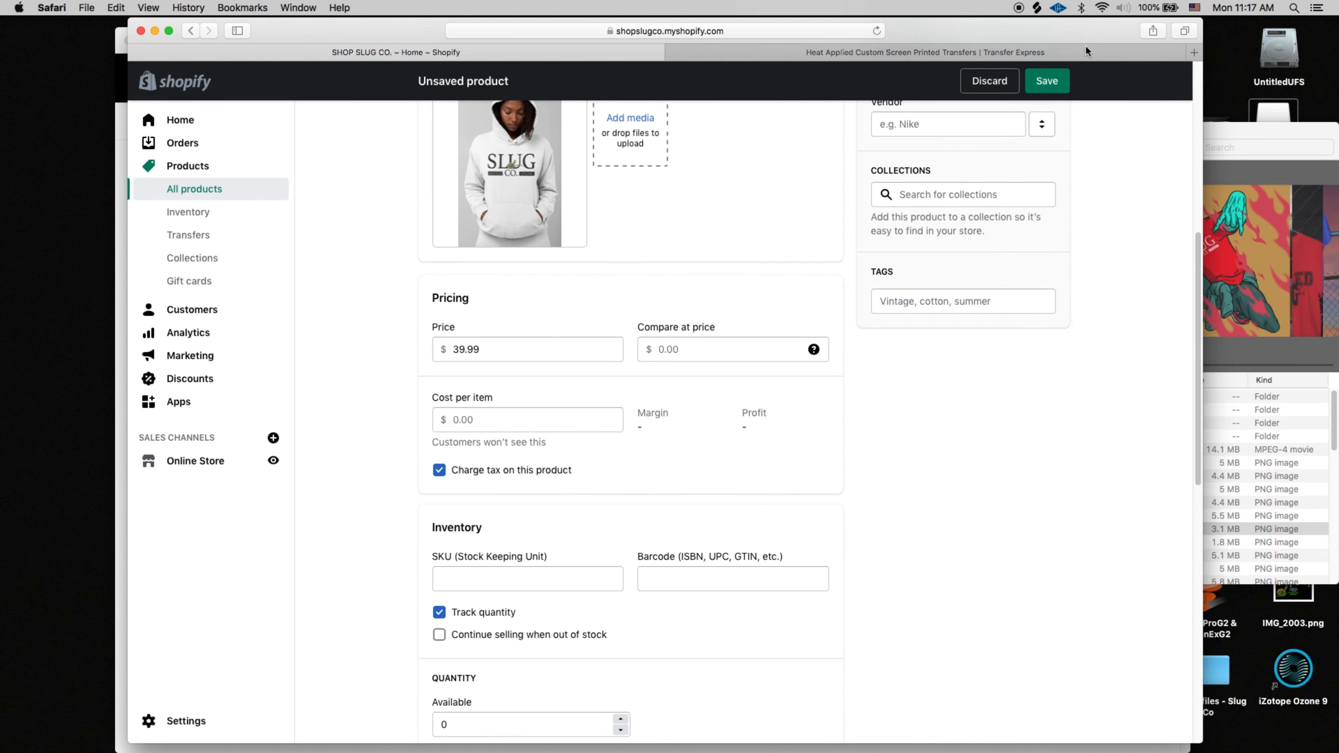
left_click(1059, 85)
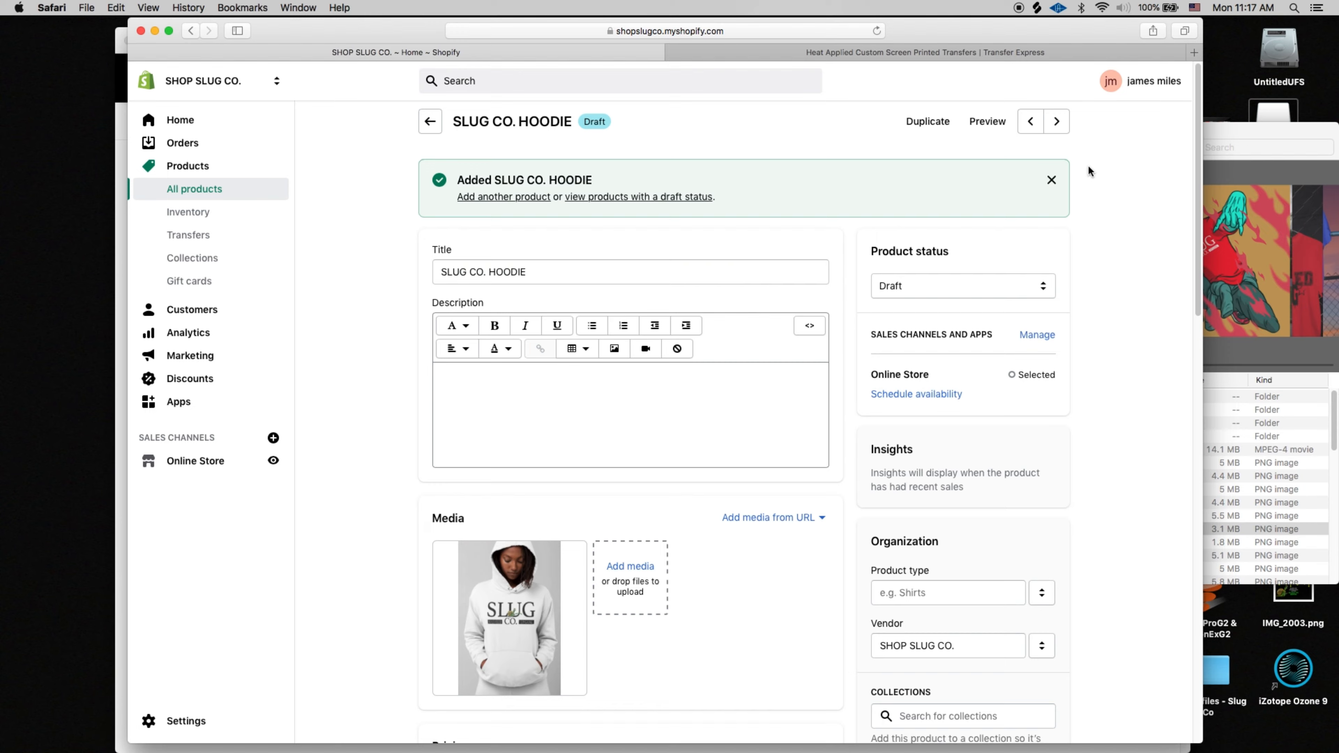
Step: Look over the saved SLUG CO. HOODIE product page from start to end and return to the product list
scroll(1087, 166, "down", 10)
scroll(1087, 165, "up", 10)
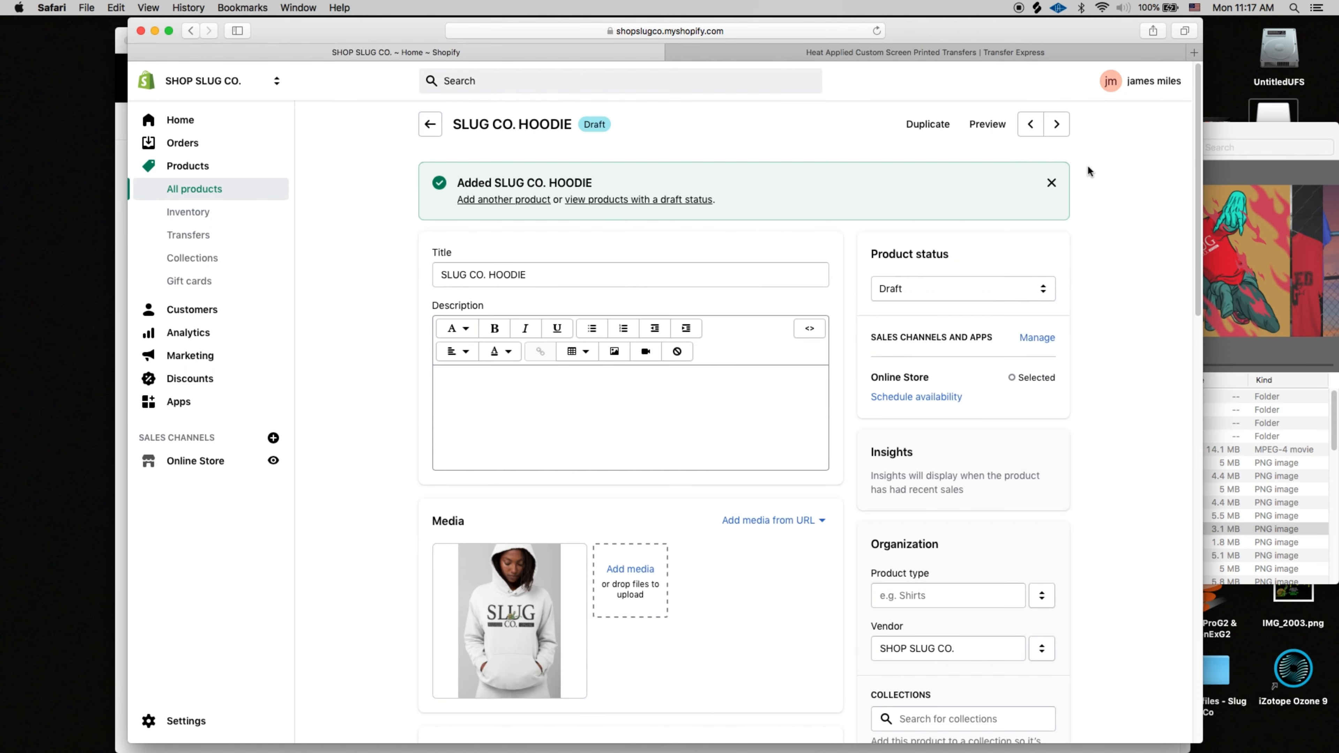
scroll(1118, 168, "down", 20)
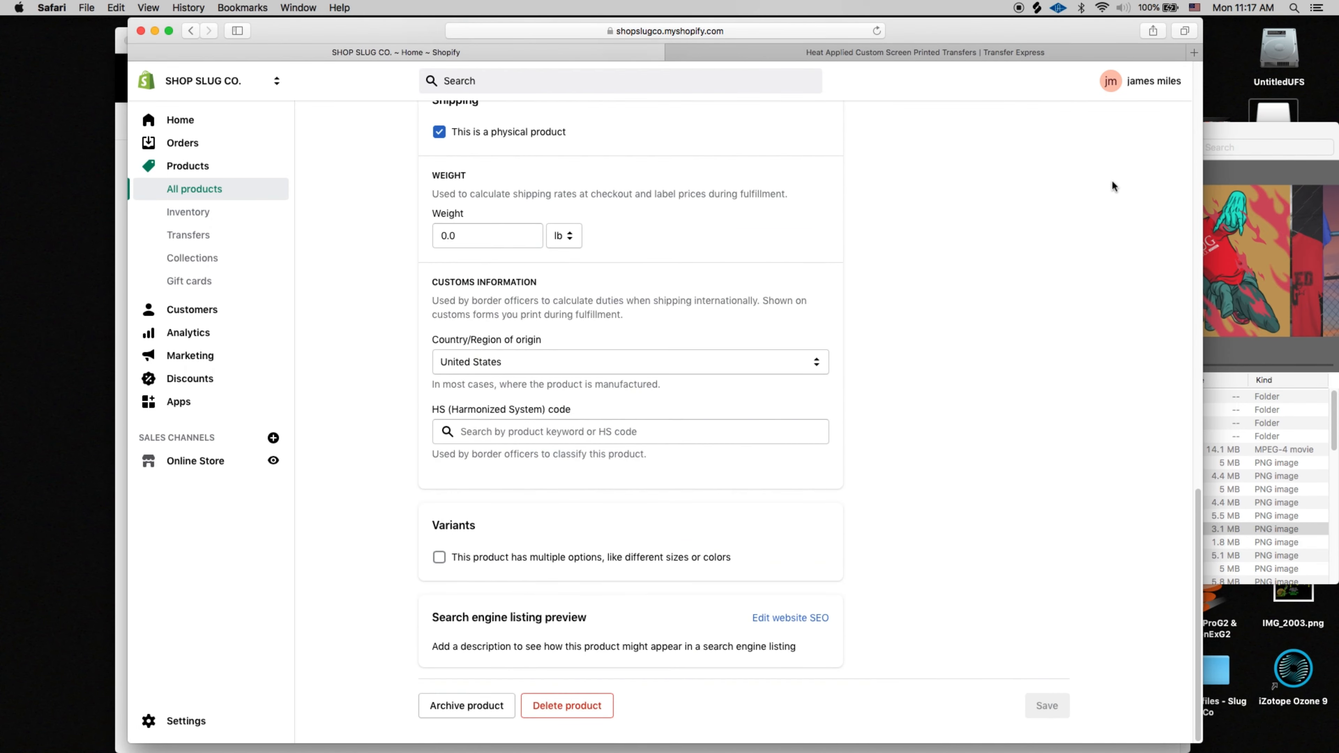
scroll(1112, 180, "up", 20)
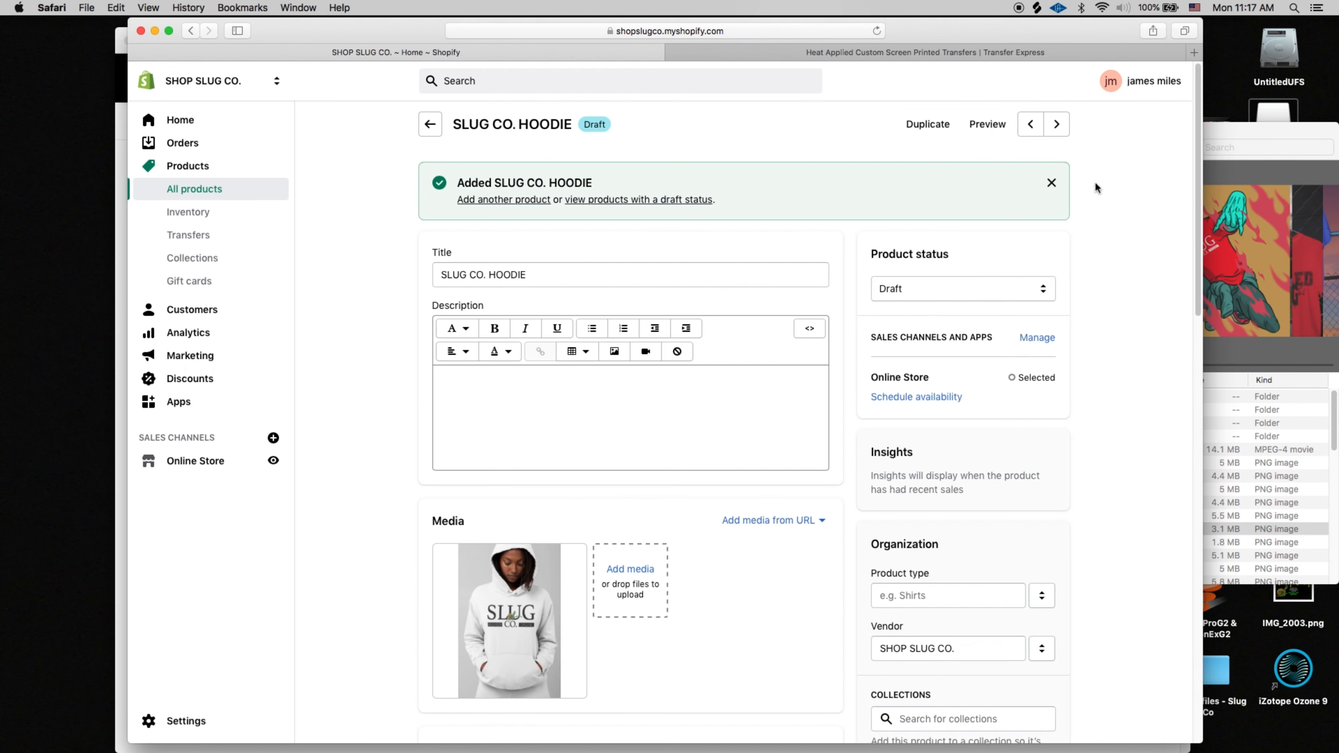
left_click(429, 125)
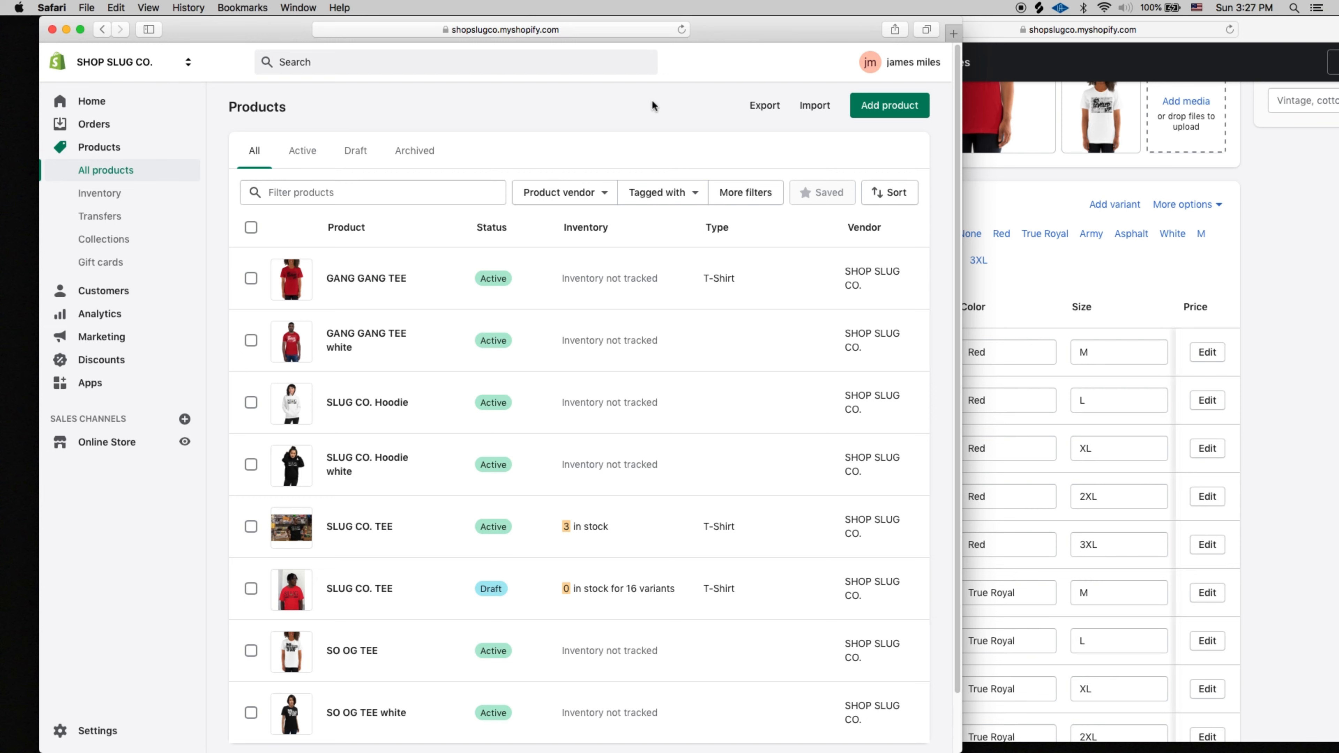
Step: Leave the product variants page without saving its changes and open the online store's current Brooklyn theme for customizing
left_click(1073, 175)
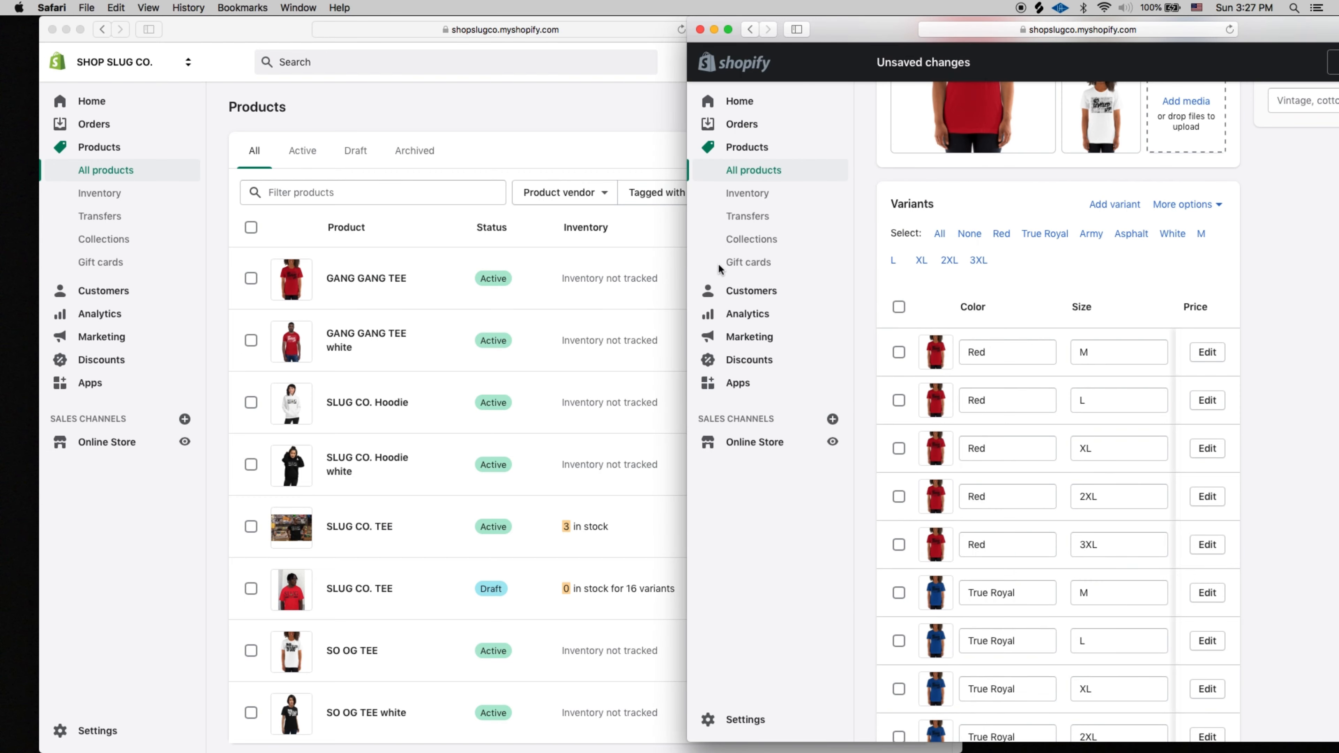
left_click(760, 441)
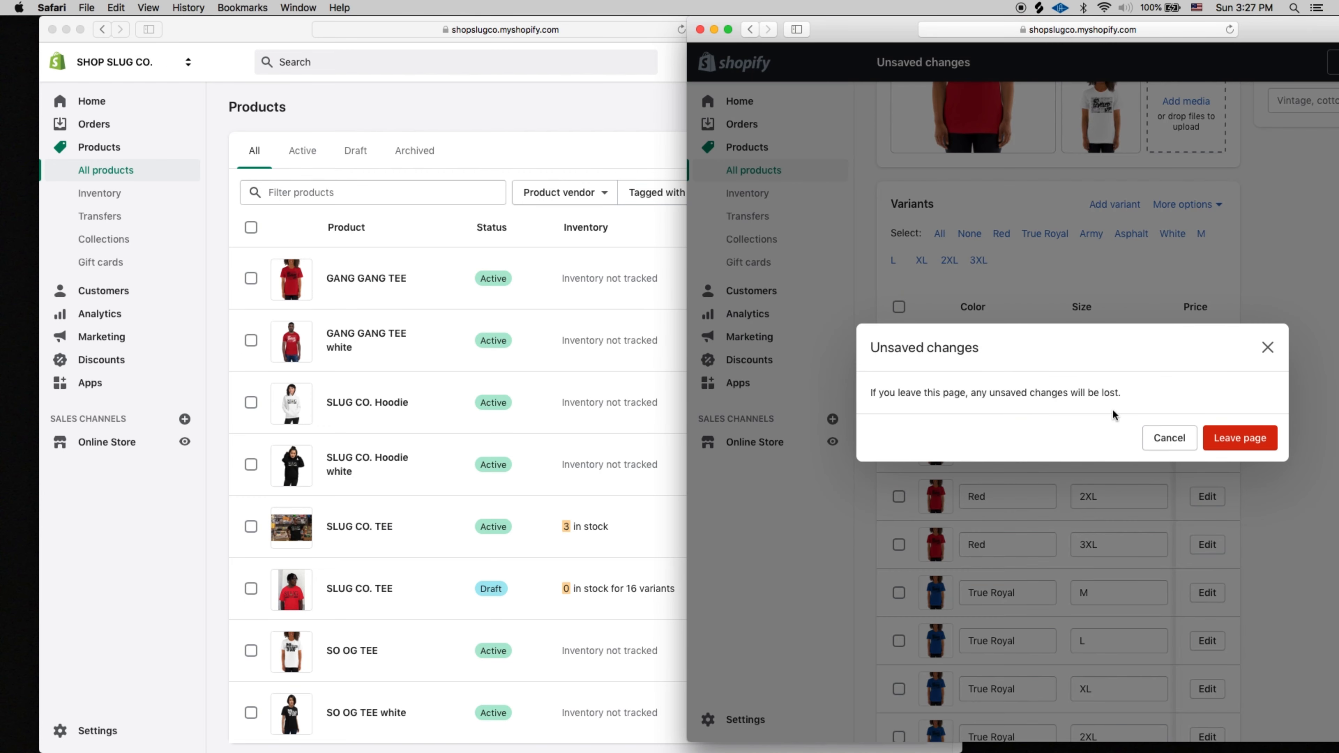
left_click(1233, 440)
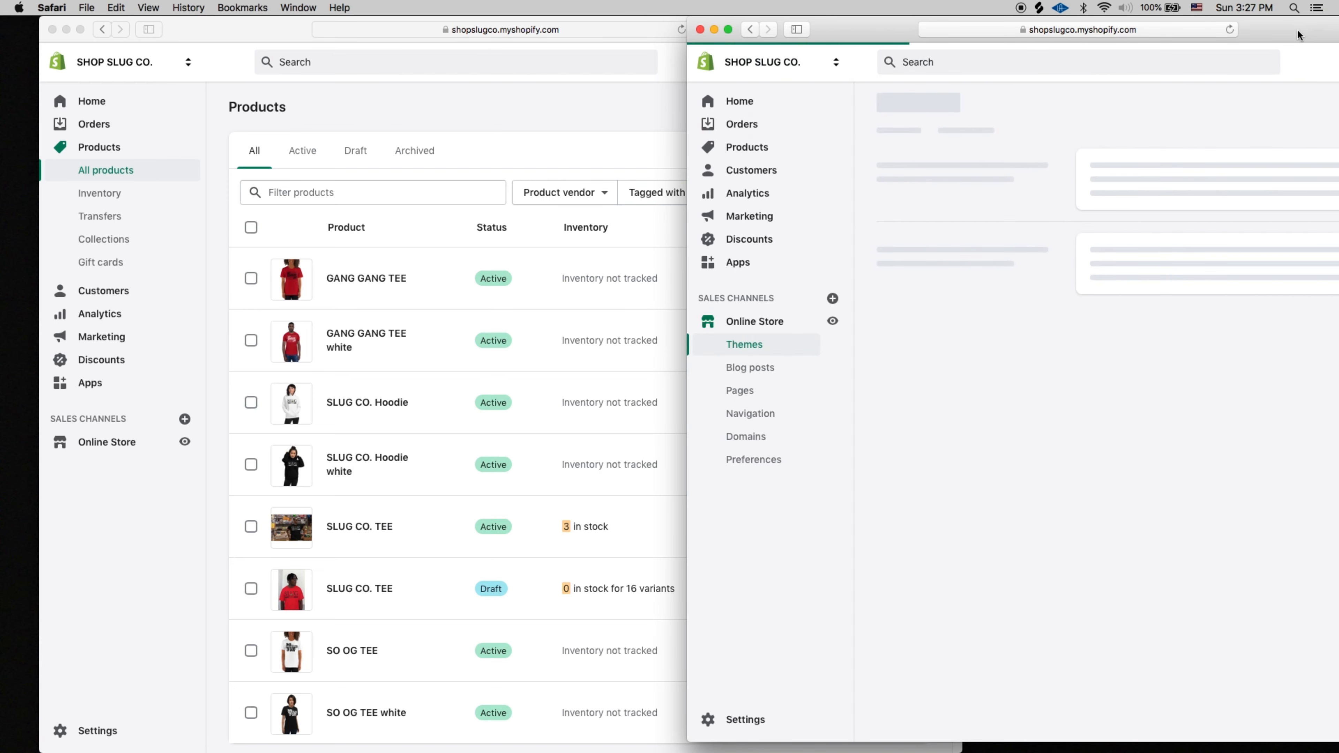
double_click(1049, 23)
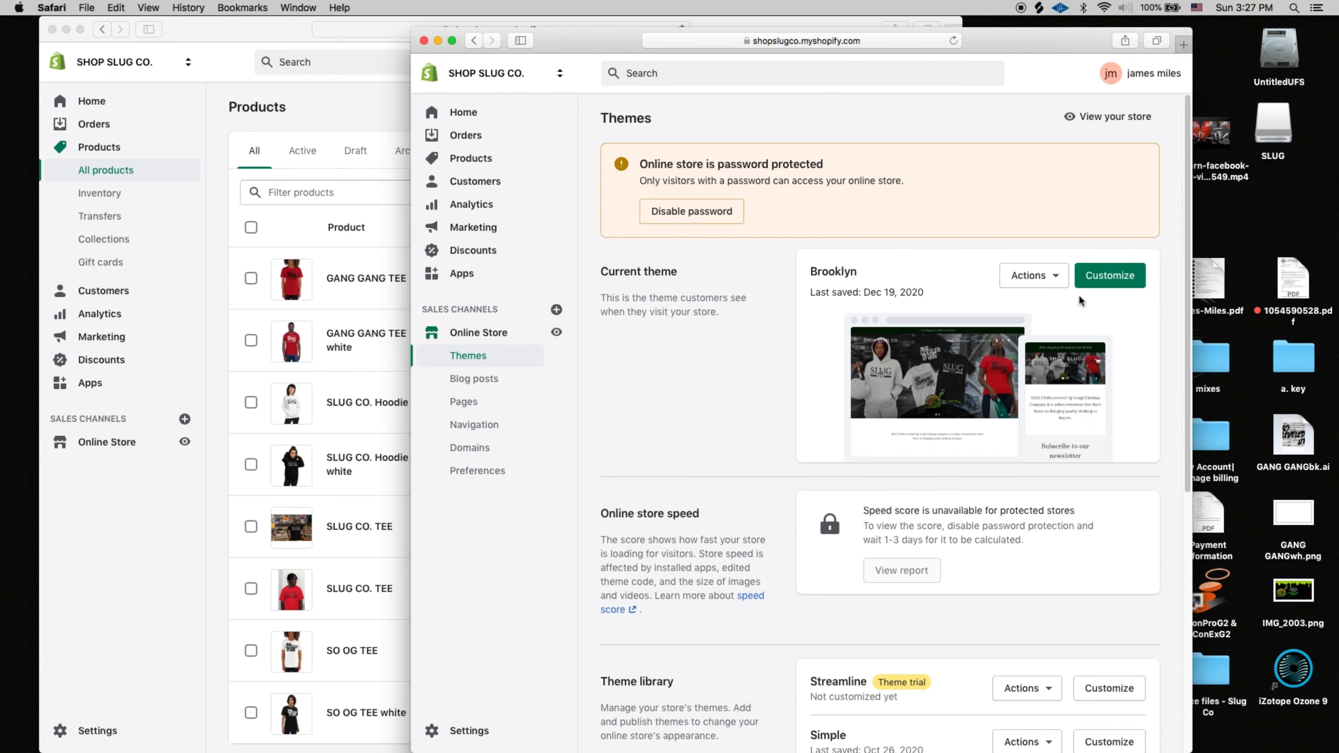
left_click(1106, 280)
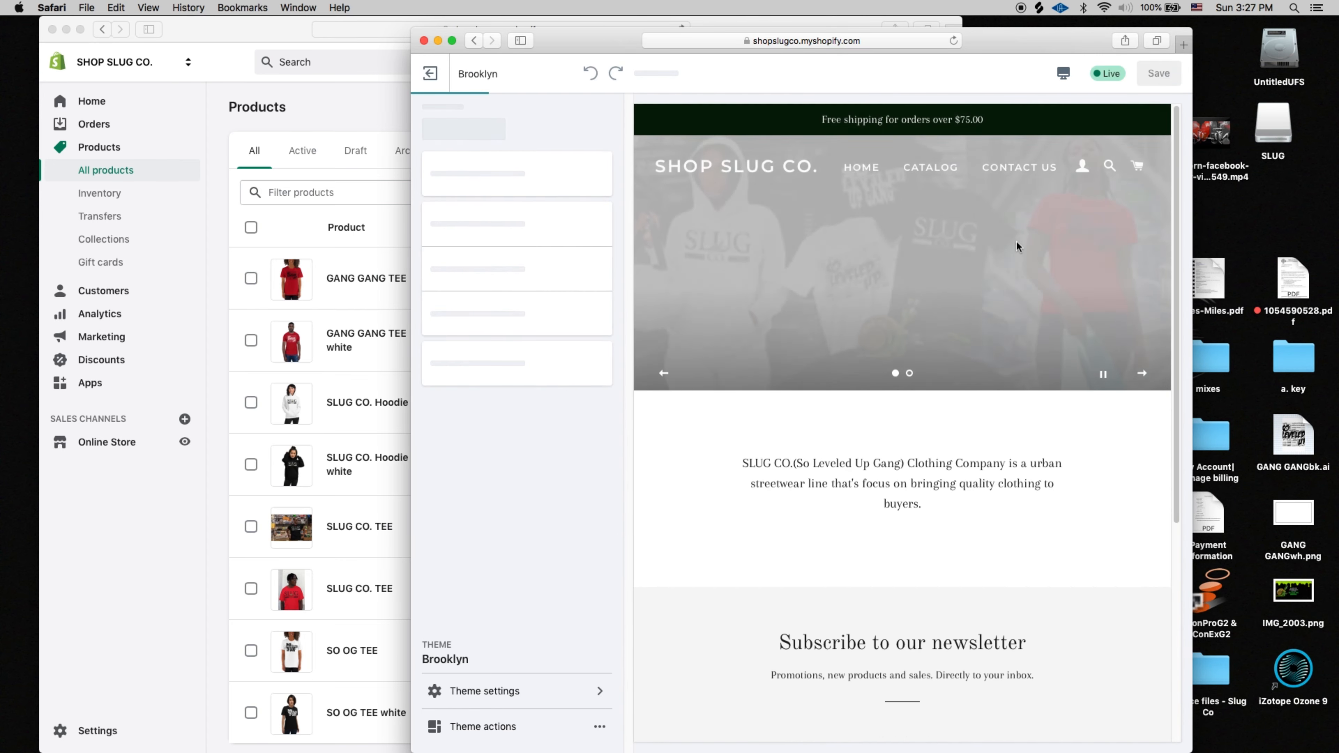
Step: Open the catalog page in the theme preview and look through the listed products
left_click(944, 176)
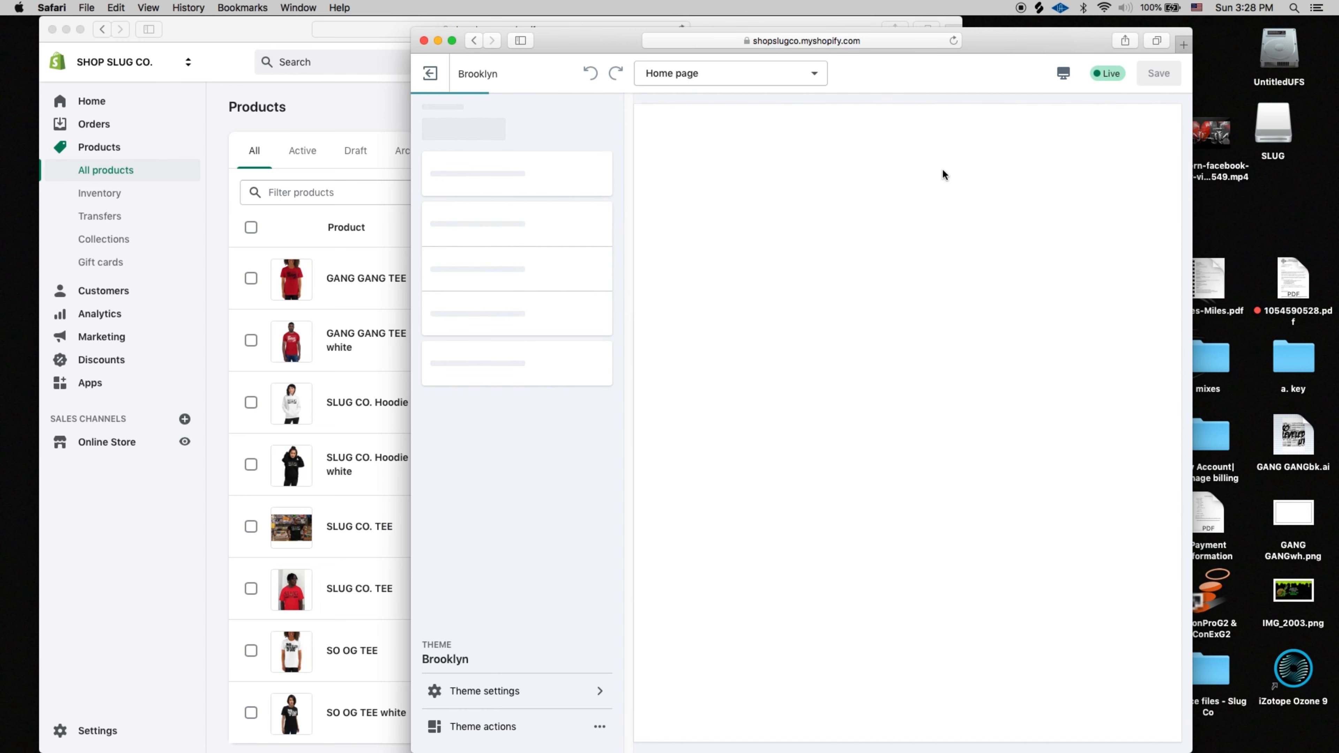
scroll(947, 373, "down", 5)
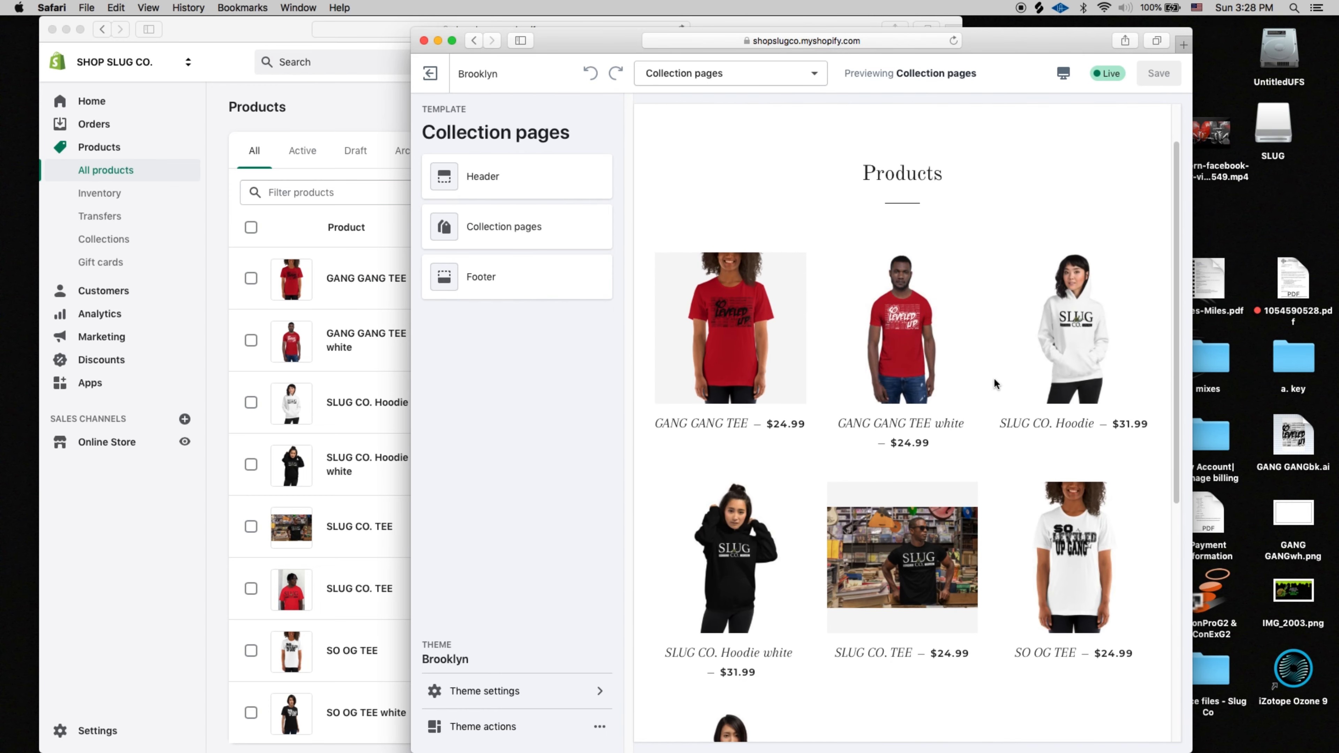
scroll(990, 380, "up", 2)
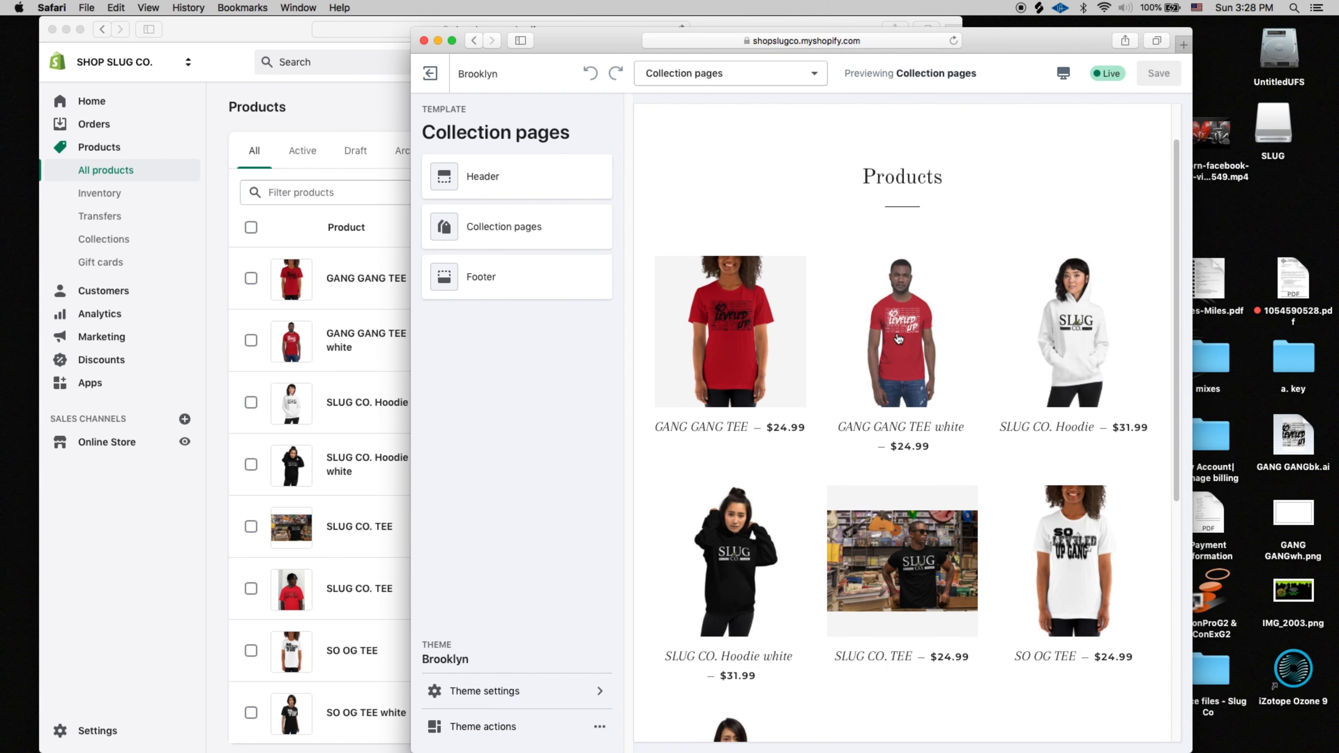
Step: Open the GANG GANG TEE white product in the preview and view its army and blue shirt images
left_click(898, 339)
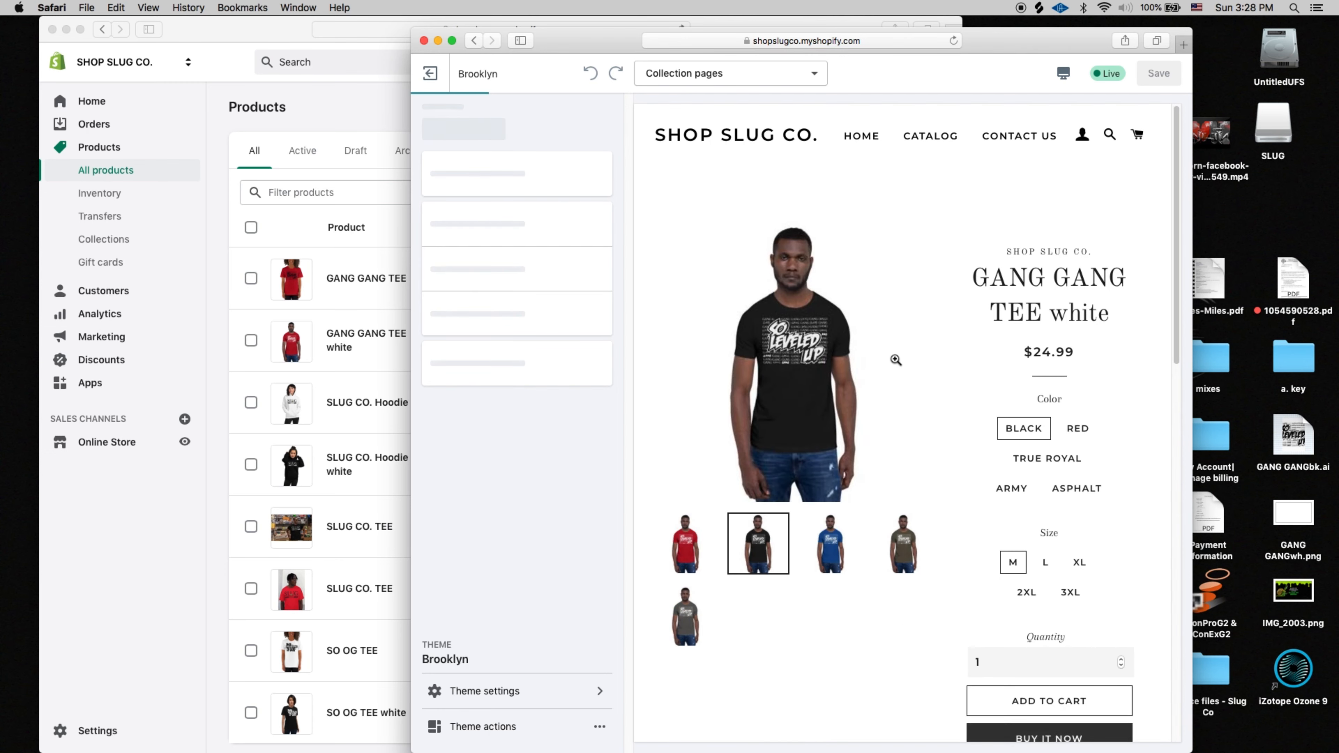
left_click(908, 551)
left_click(836, 548)
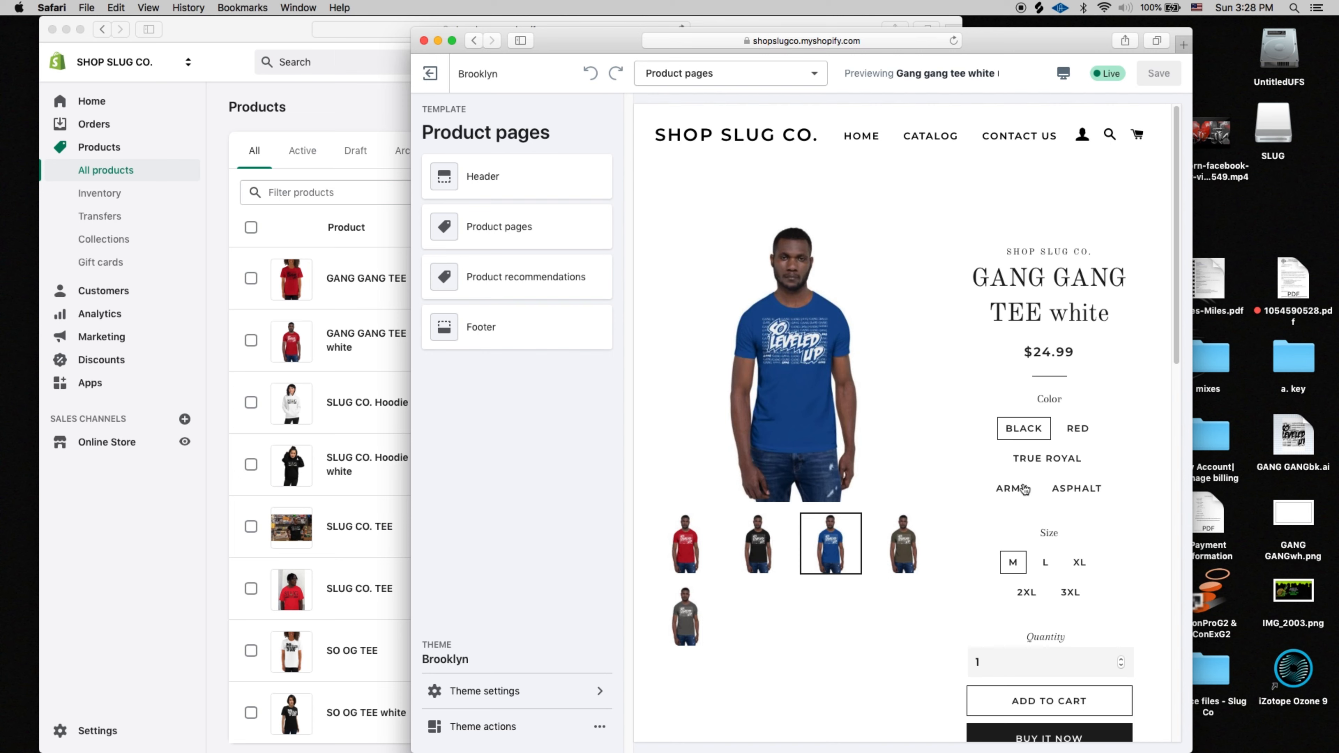
Step: View the army, black, red and asphalt shirt images of the GANG GANG TEE white in the store preview
left_click(903, 546)
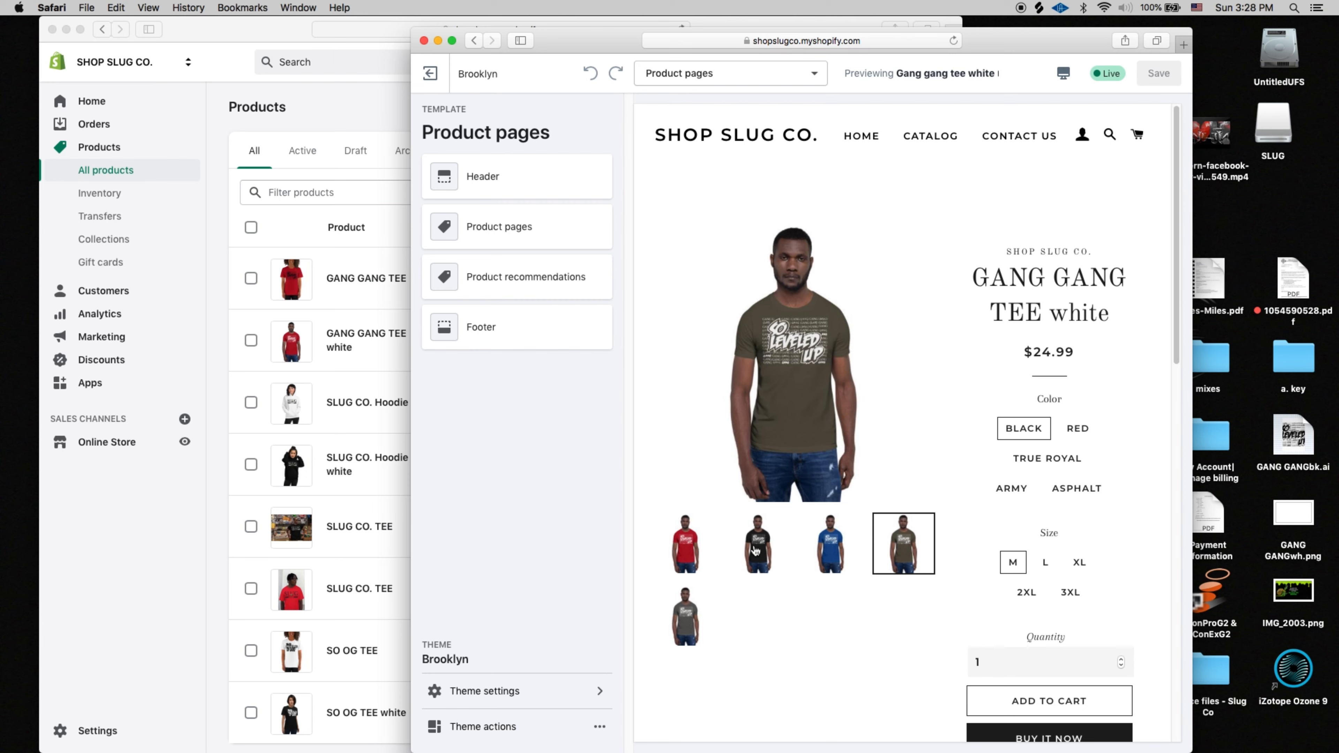
left_click(757, 549)
left_click(694, 559)
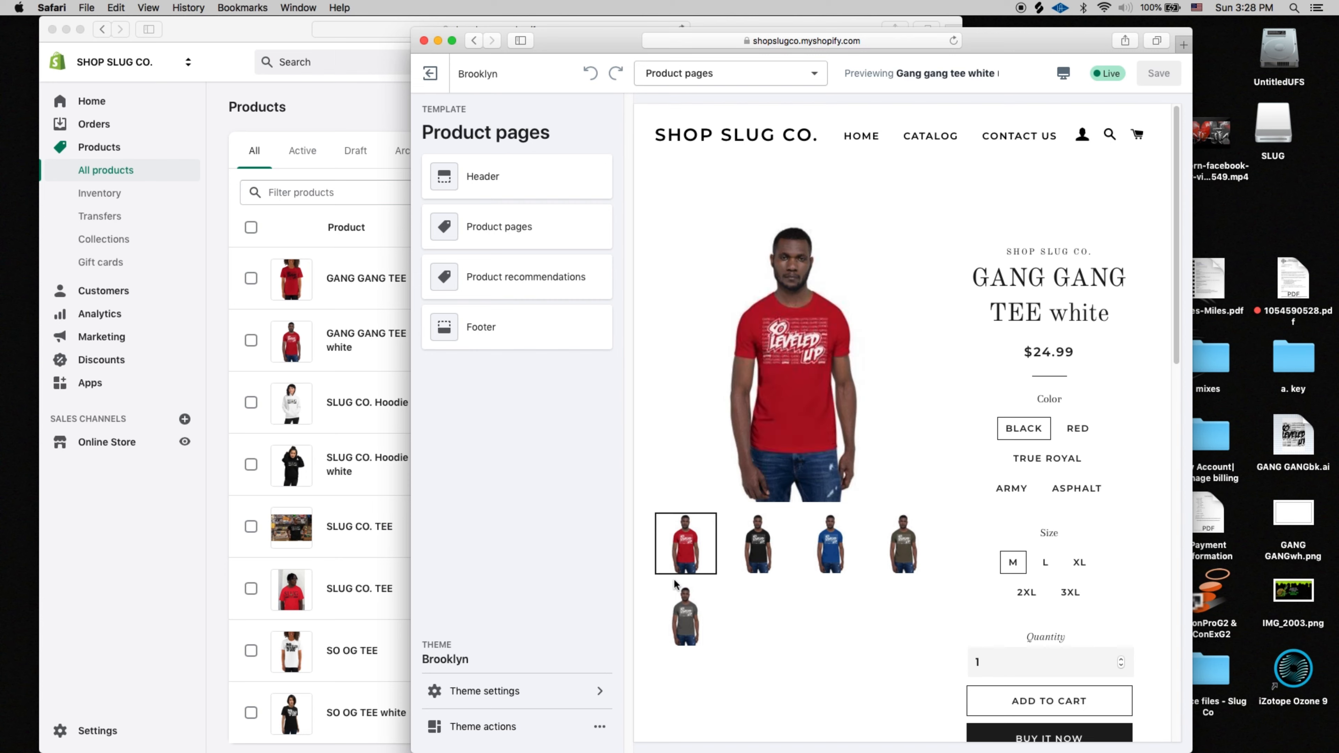
left_click(681, 622)
Step: Try the RED, TRUE ROYAL, ASPHALT and ARMY color variants in the product preview, and select size XL
left_click(1080, 431)
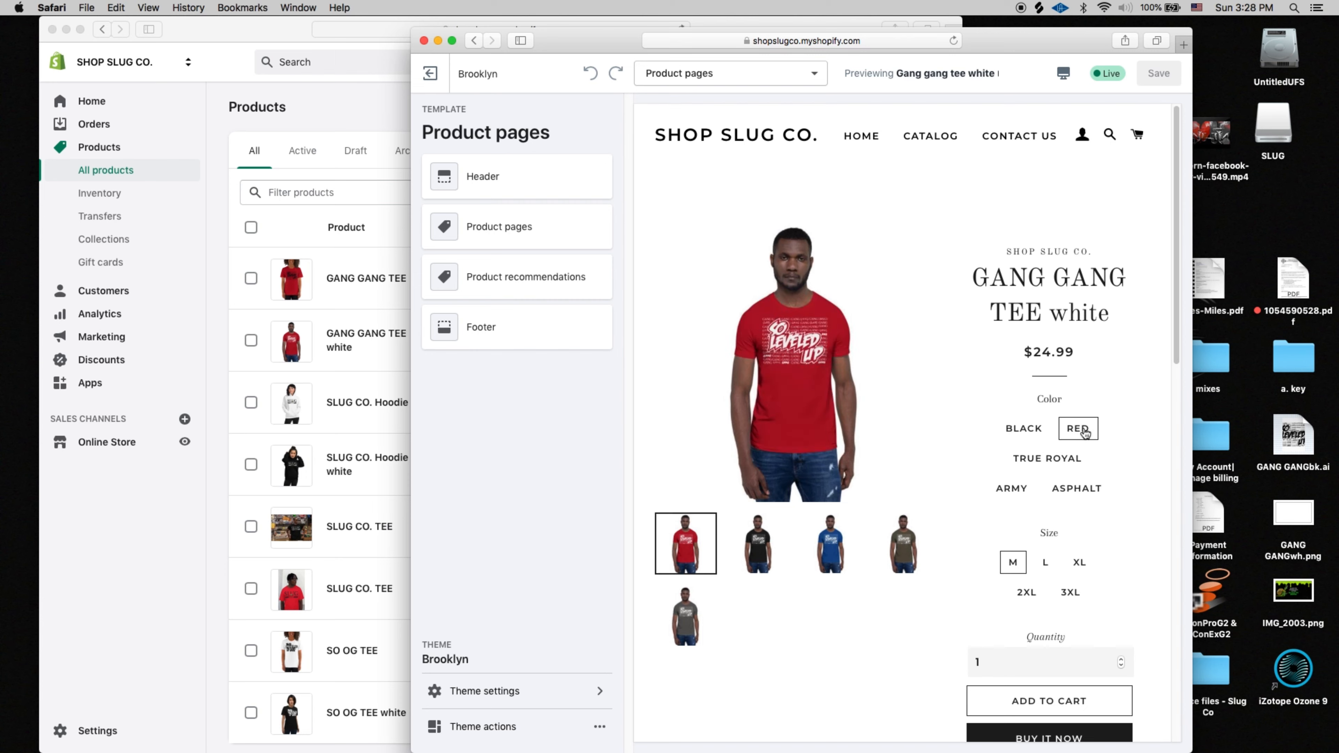
left_click(1072, 463)
left_click(1086, 492)
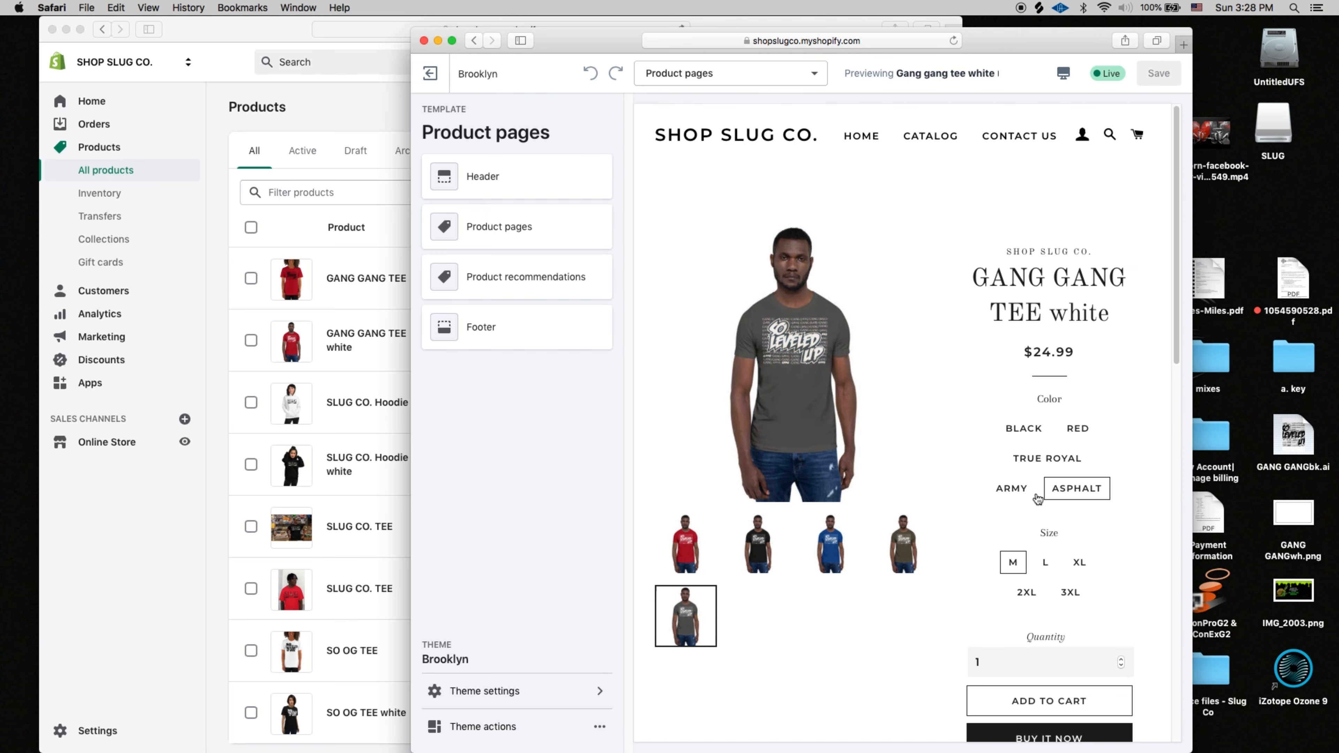
left_click(1026, 490)
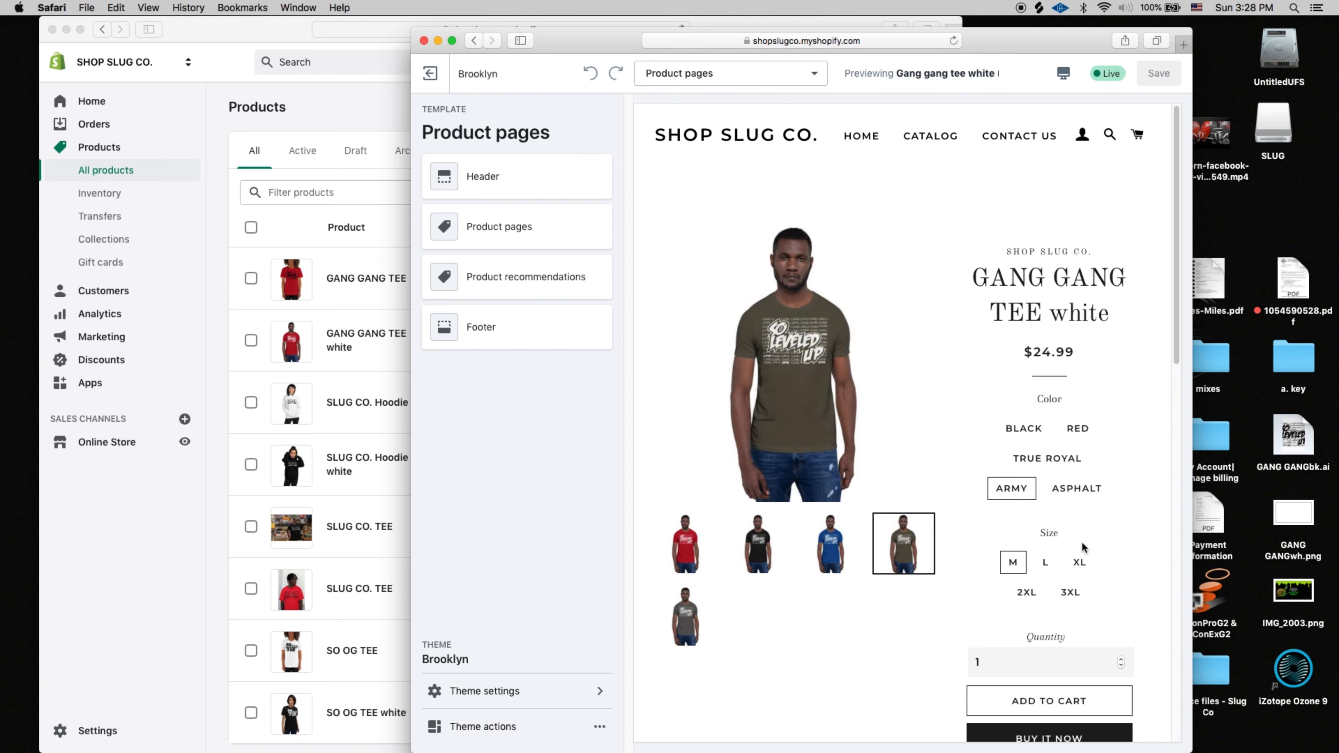
left_click(1081, 564)
Step: Bring the product list window to the front, widen it, and start adding a new product
left_click(275, 29)
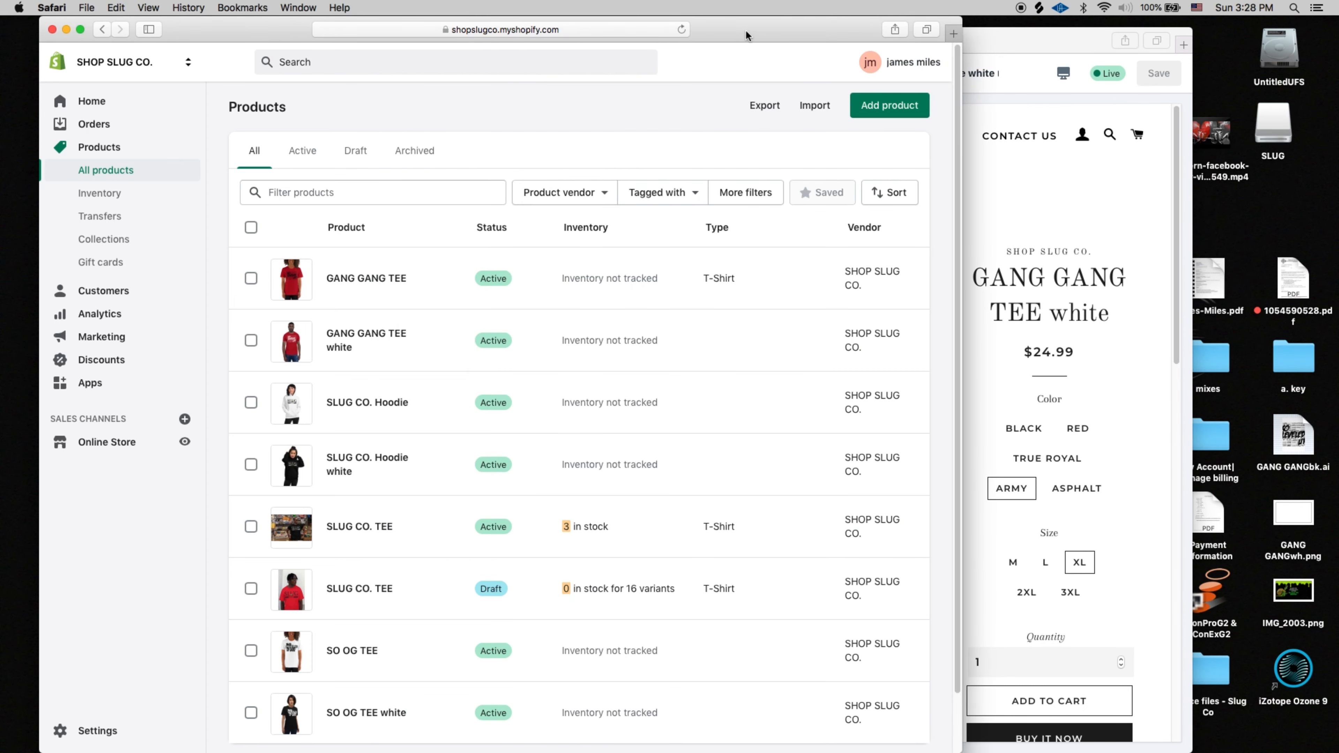
left_click_drag(776, 31, 812, 33)
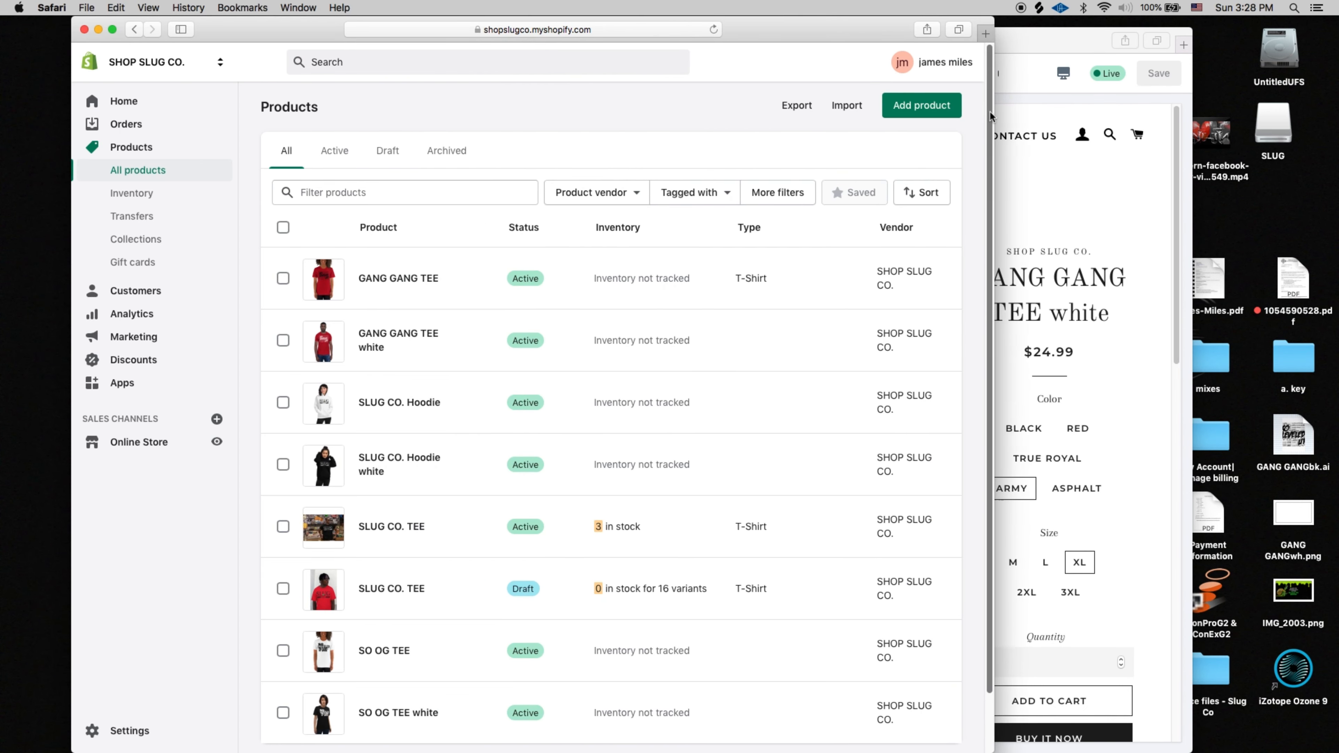
left_click_drag(993, 111, 1108, 109)
left_click(1022, 106)
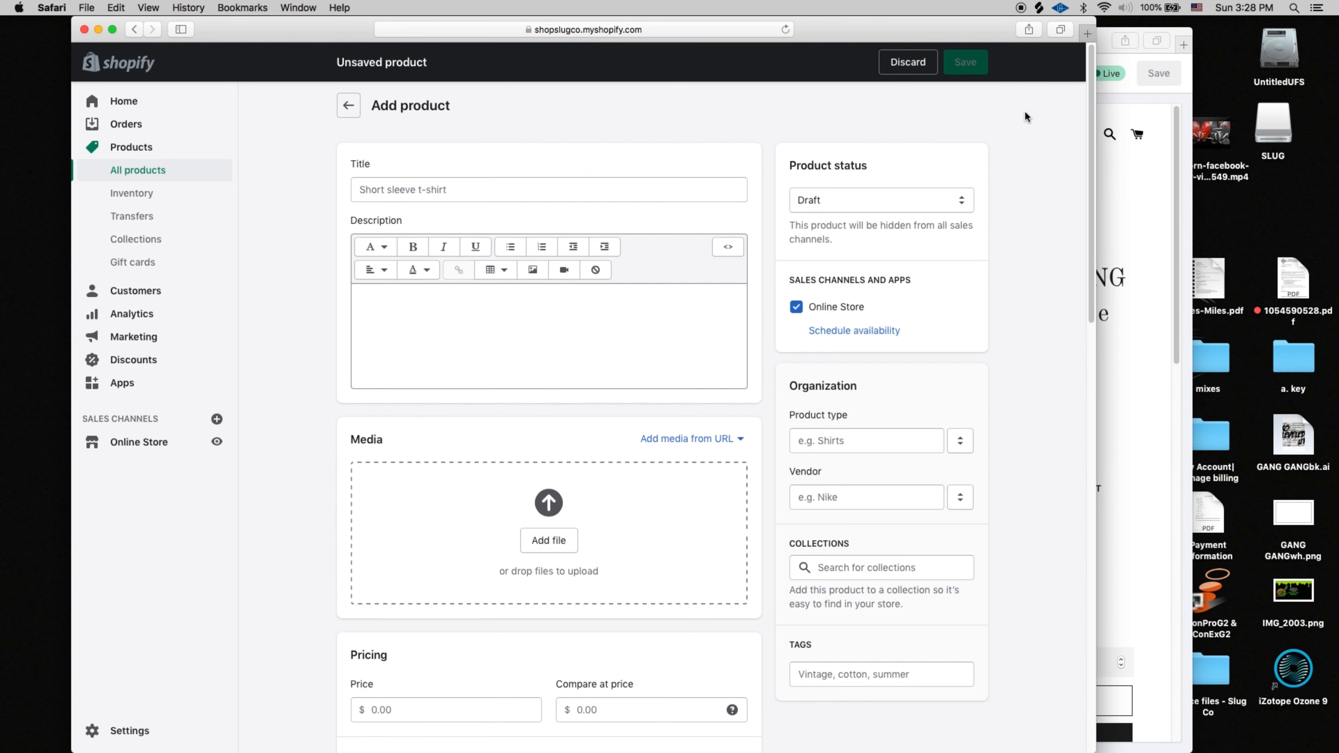
Step: Upload the four t-shirt-mockup-of-a-young-man-with-afro-hair-22221 PNG images from the mockup folder as product media
left_click(553, 540)
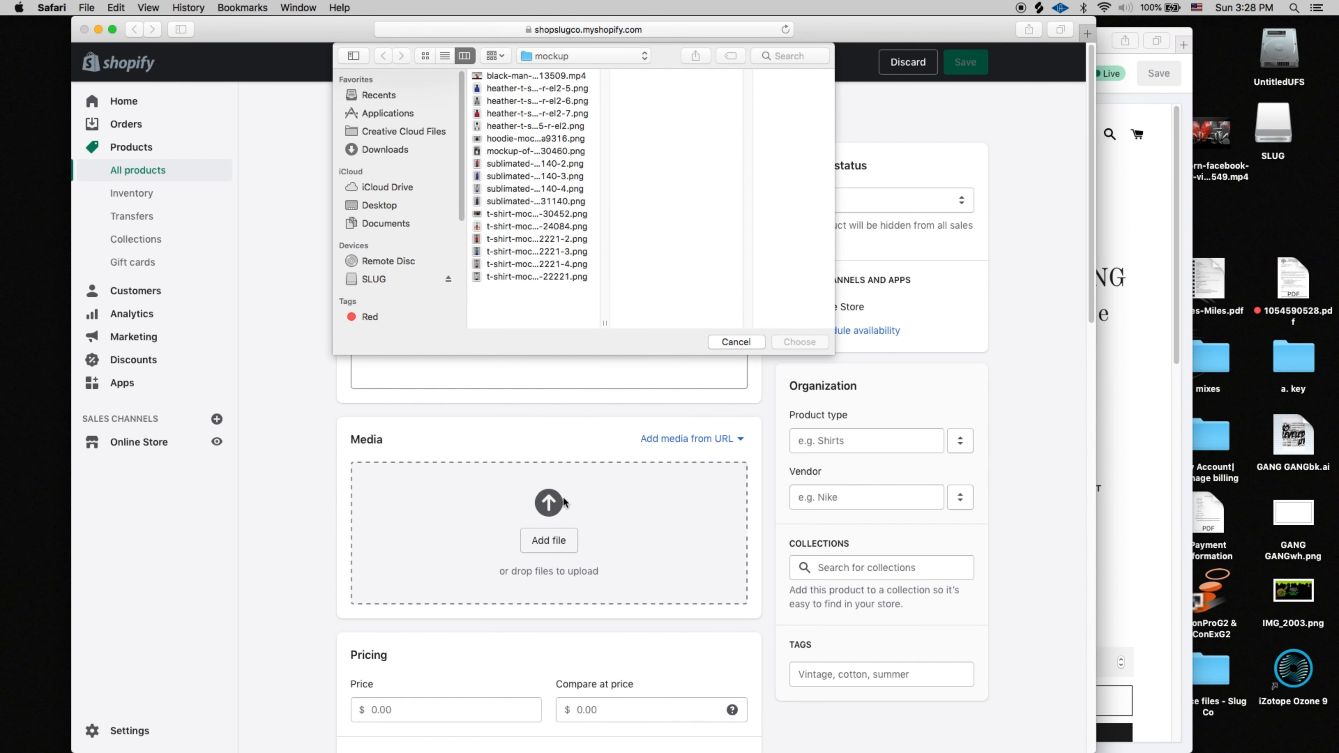
left_click(518, 166)
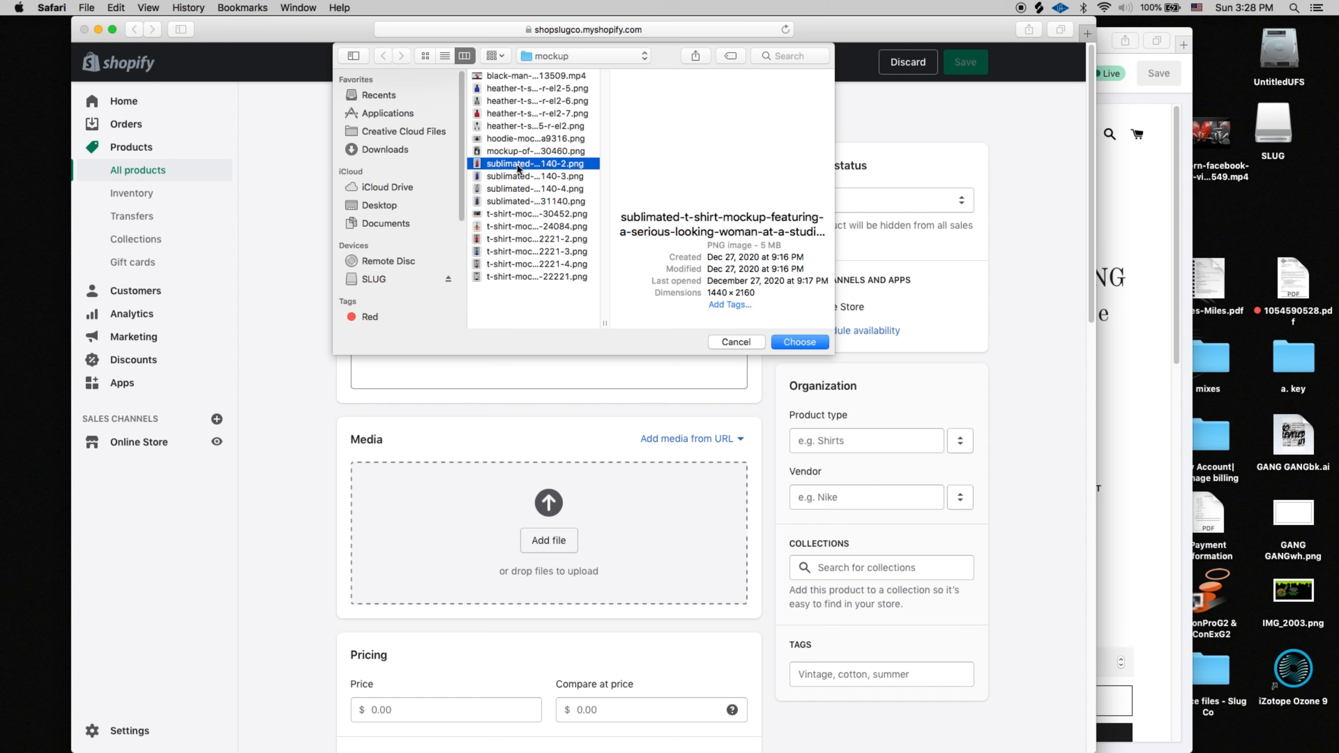
left_click(503, 226)
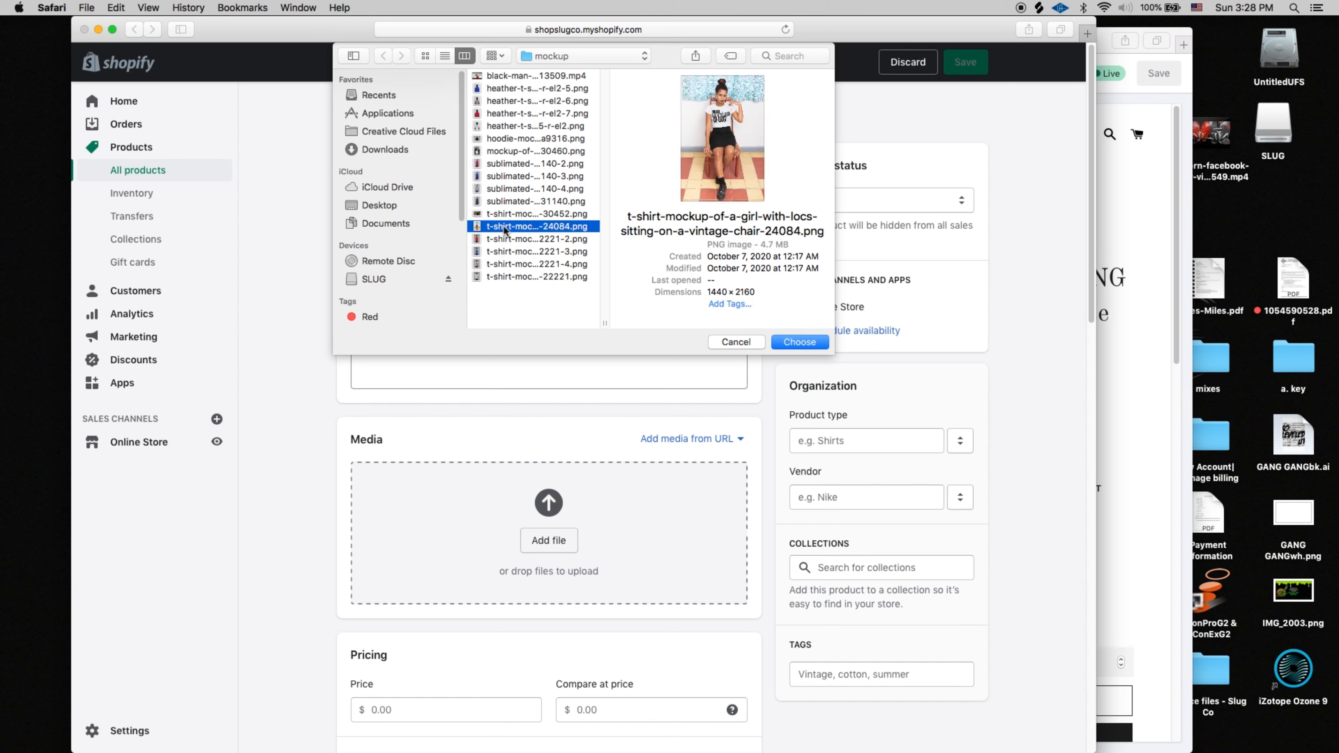
left_click(503, 239)
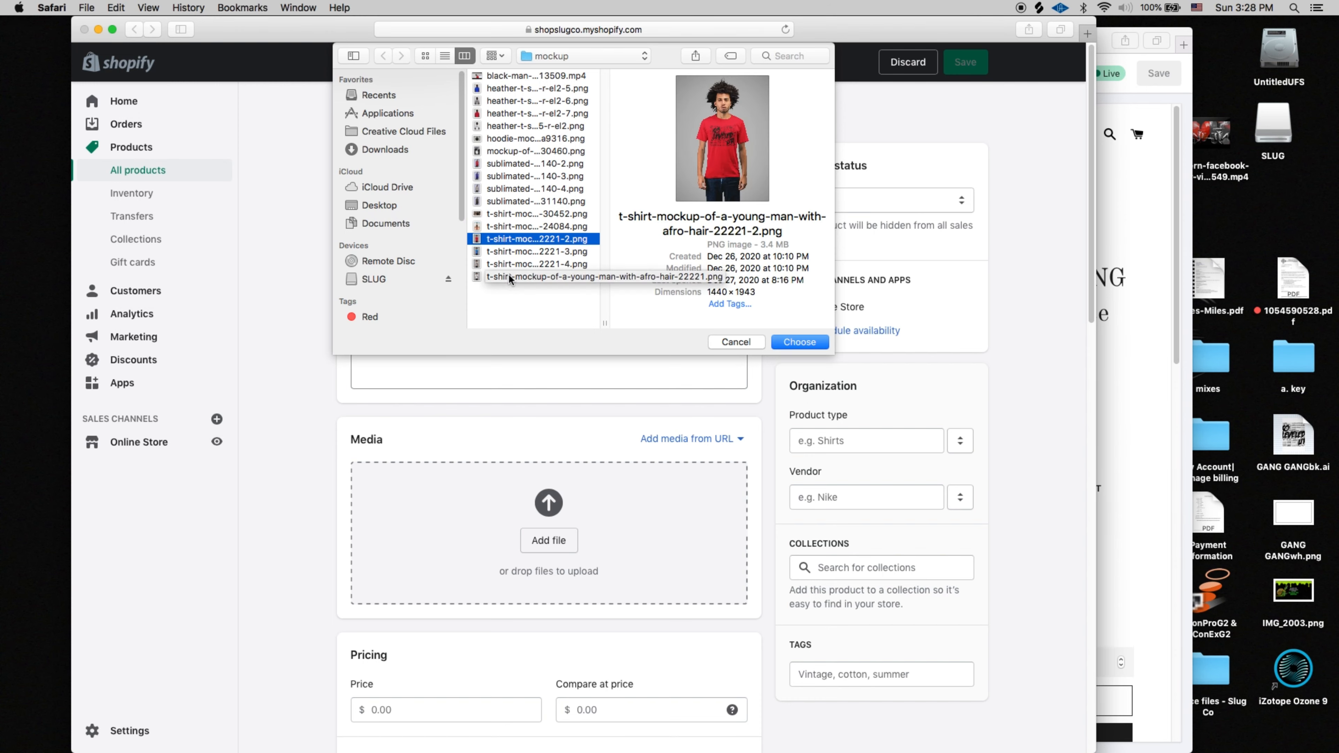
left_click(486, 274, "shift")
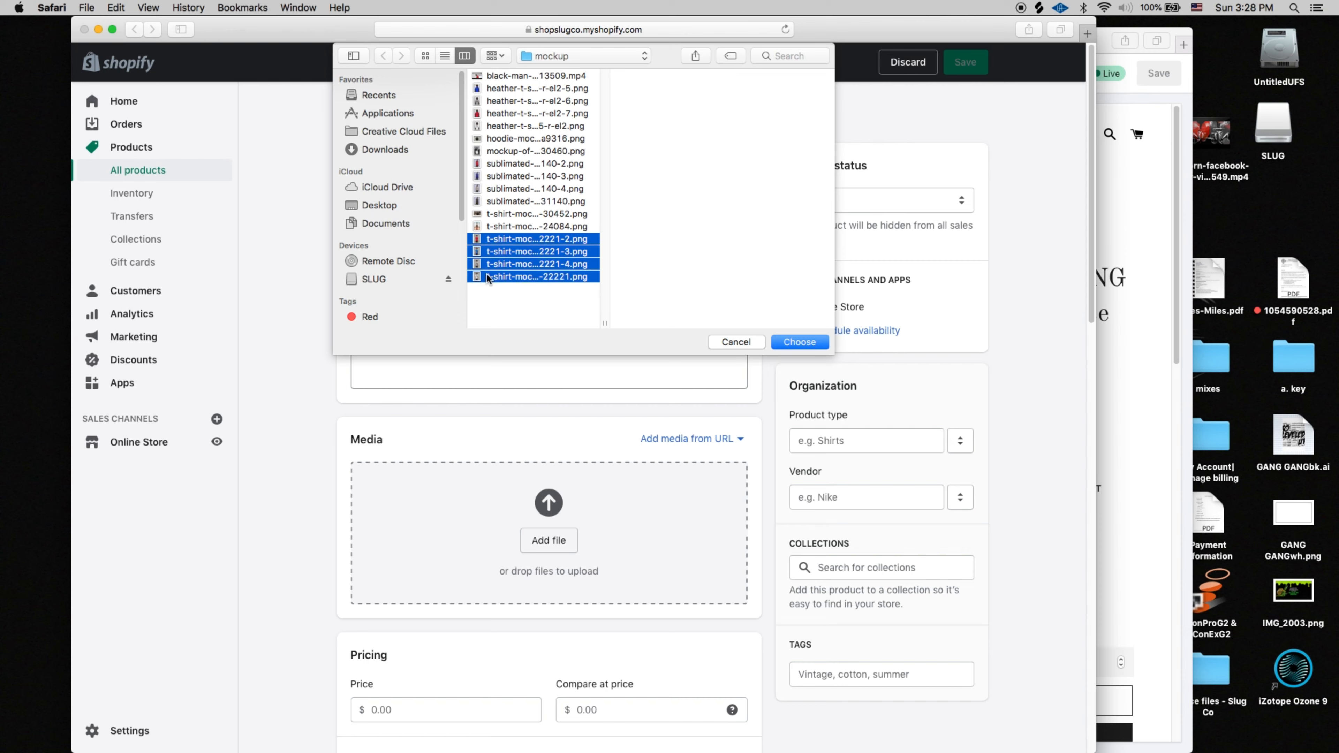
left_click(806, 343)
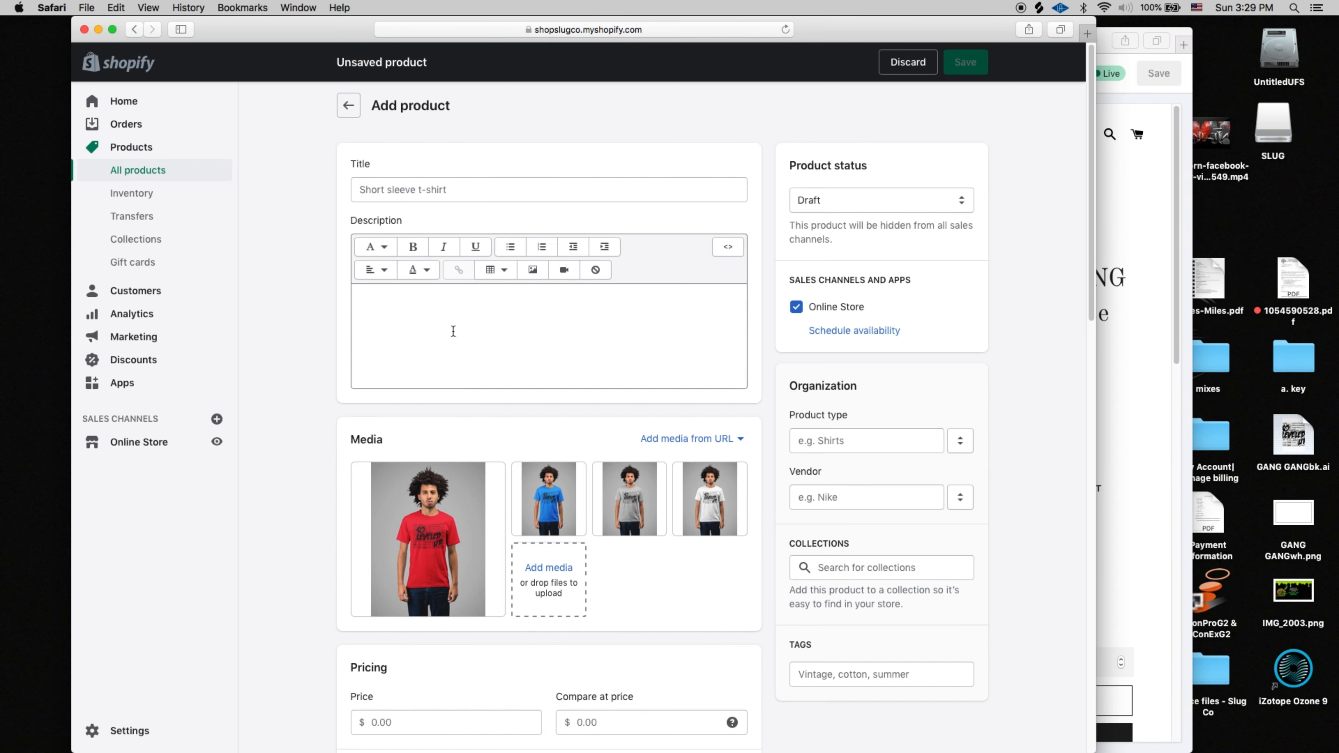
Step: Enable multiple options for the new product's variants and add Color as a second option besides Size
scroll(630, 377, "down", 5)
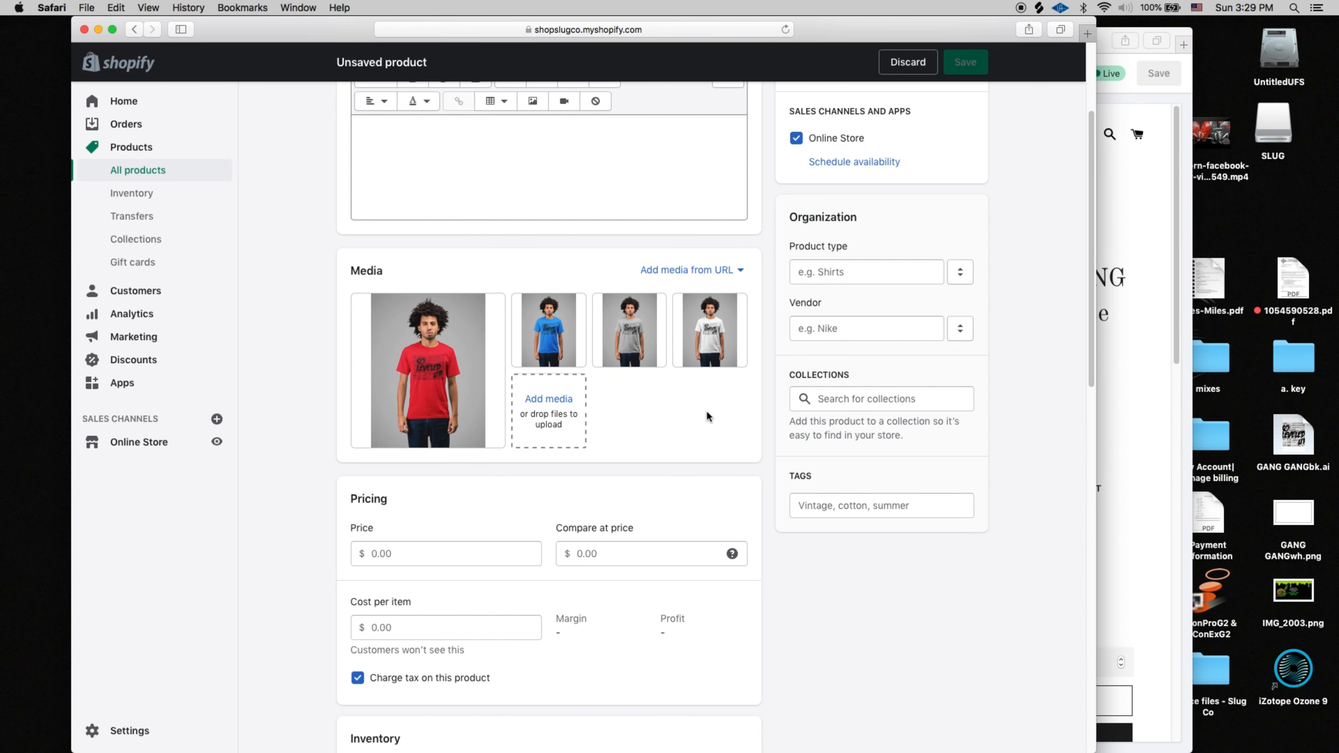
scroll(706, 412, "down", 15)
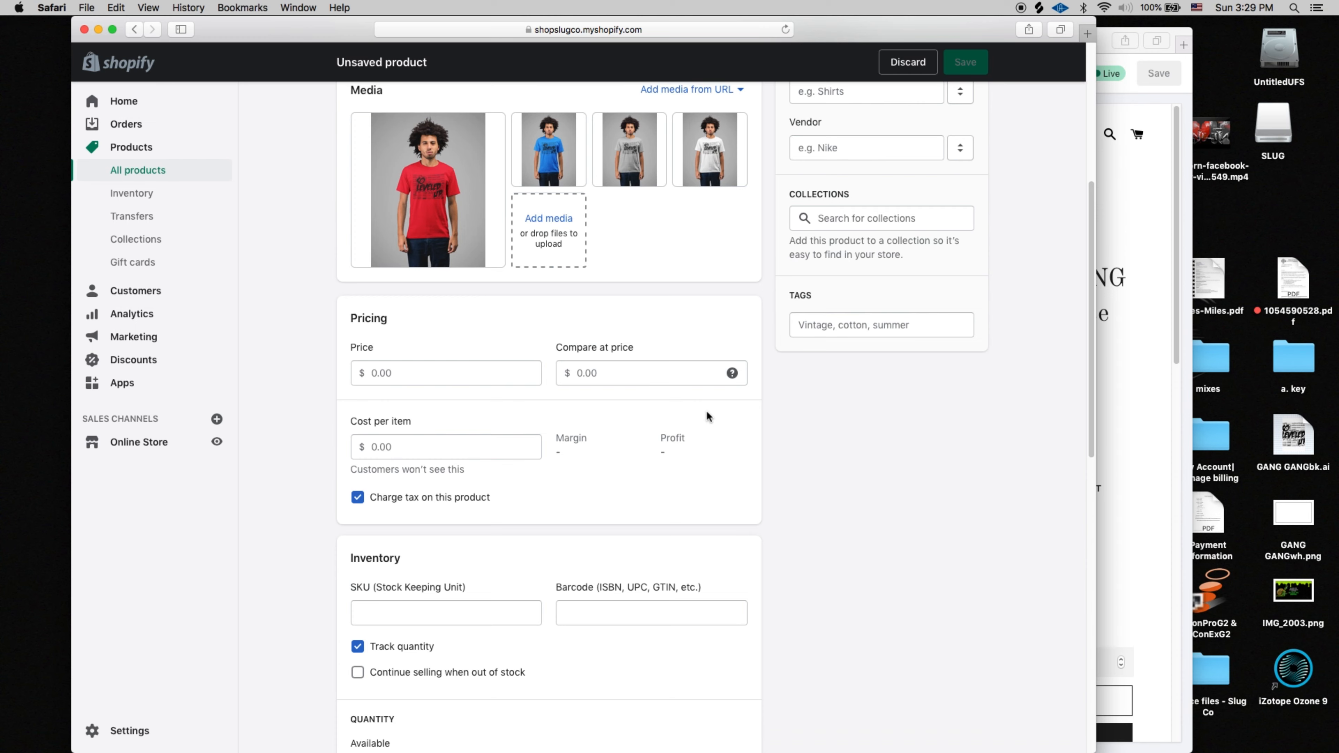
scroll(705, 410, "down", 9)
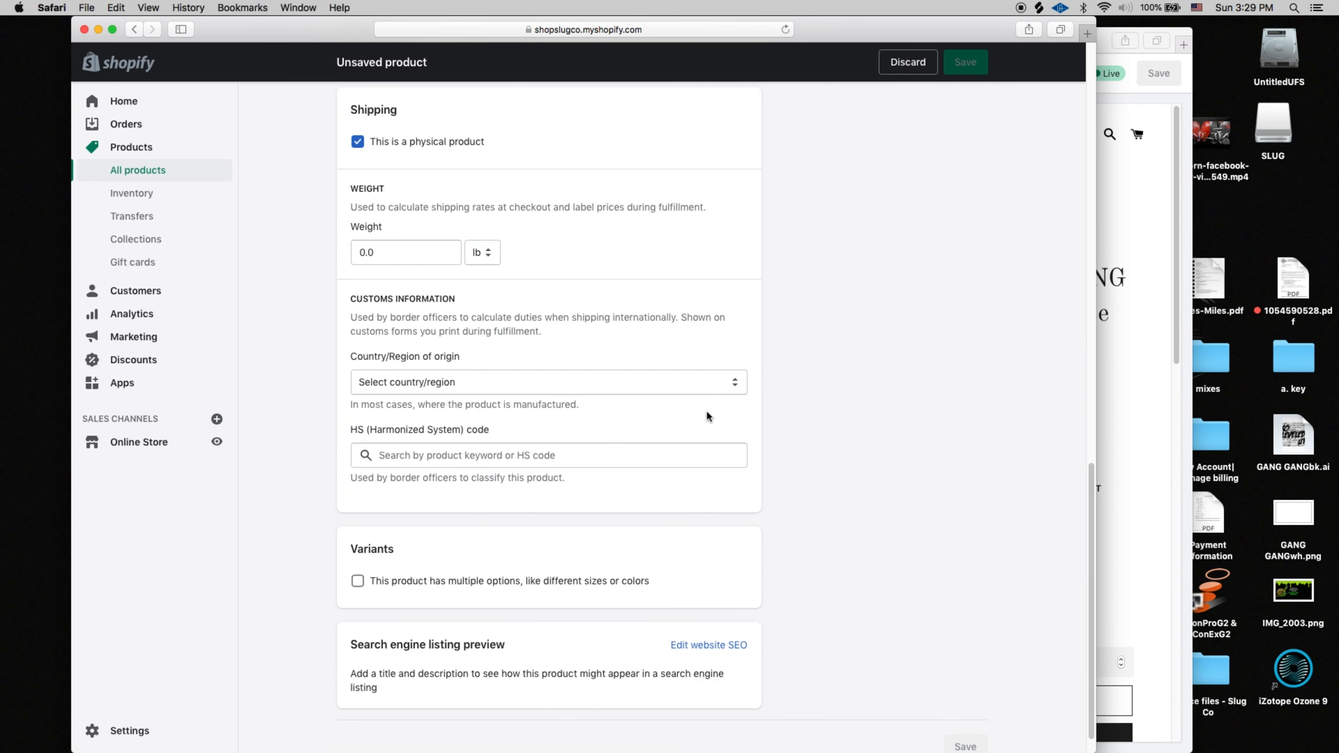
left_click(357, 581)
scroll(445, 659, "down", 2)
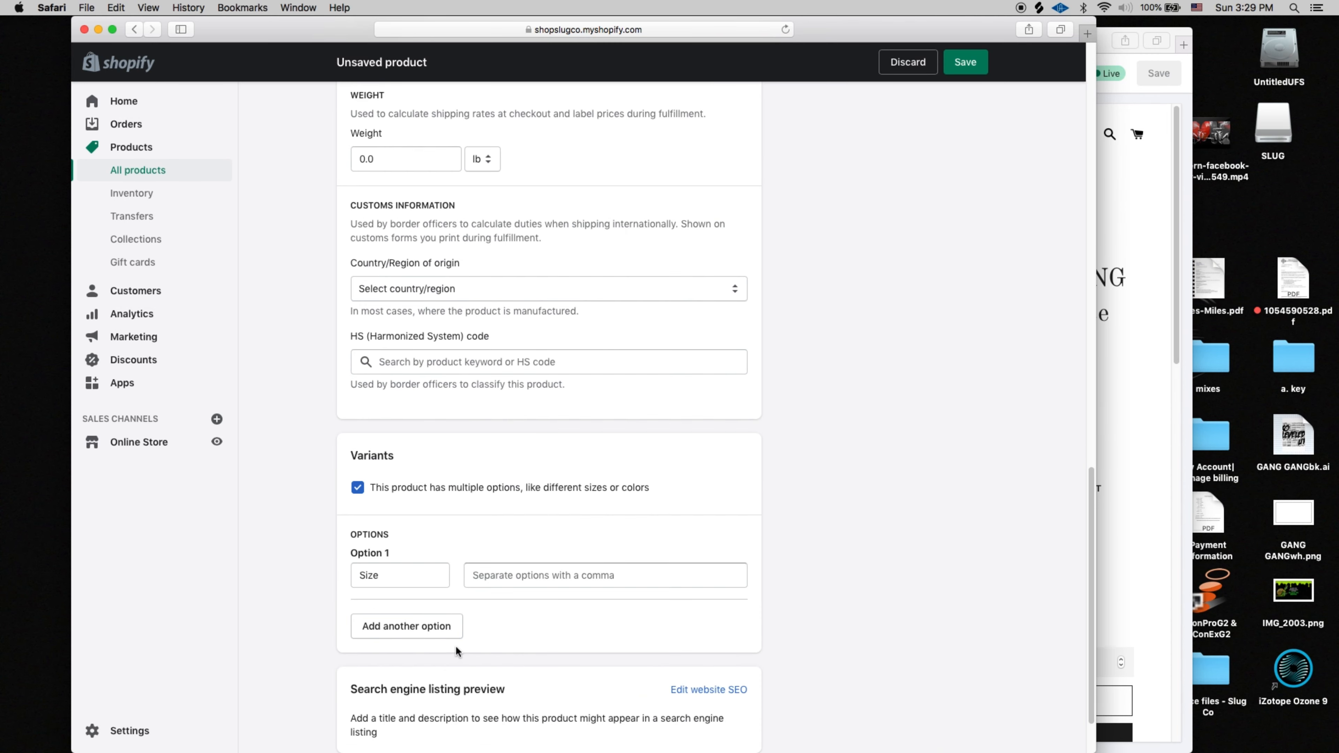
left_click(452, 641)
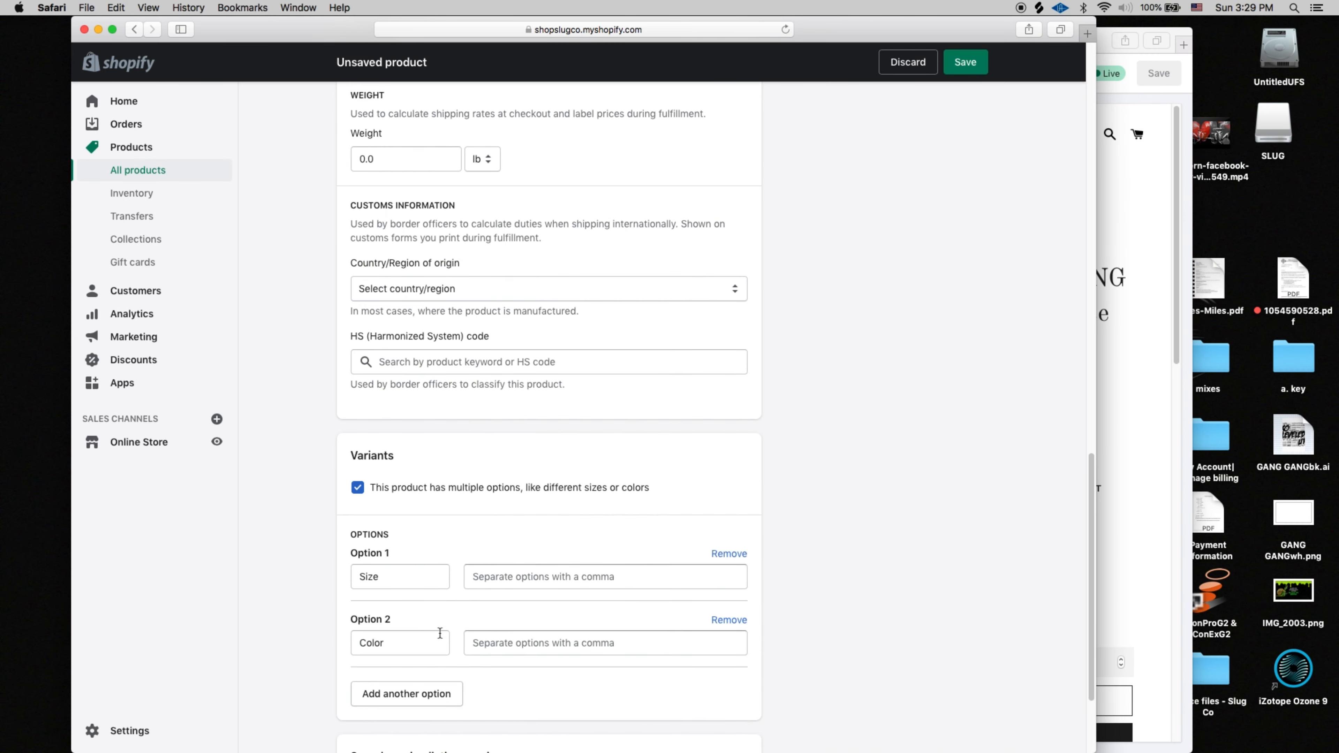
Step: Enter the values M, XL, 2XL, 3XL and L for the Size option
left_click(617, 576)
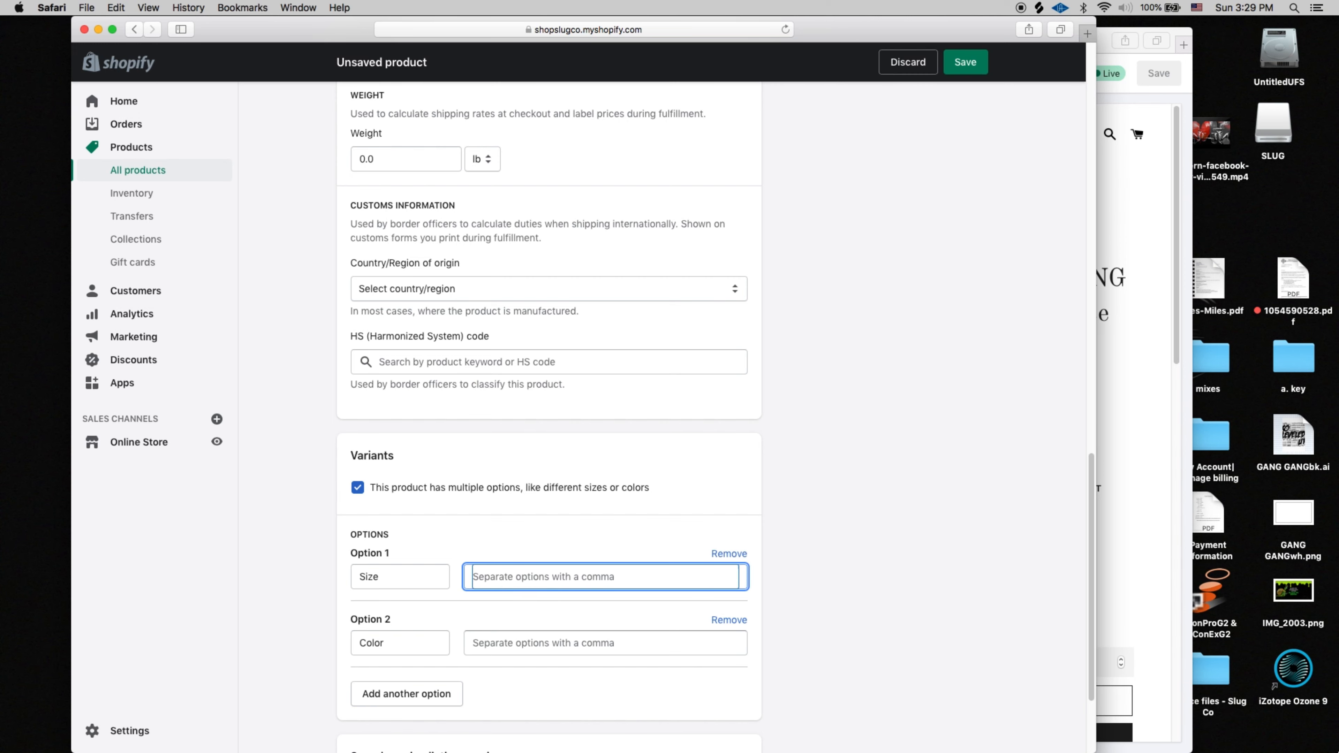
type("M")
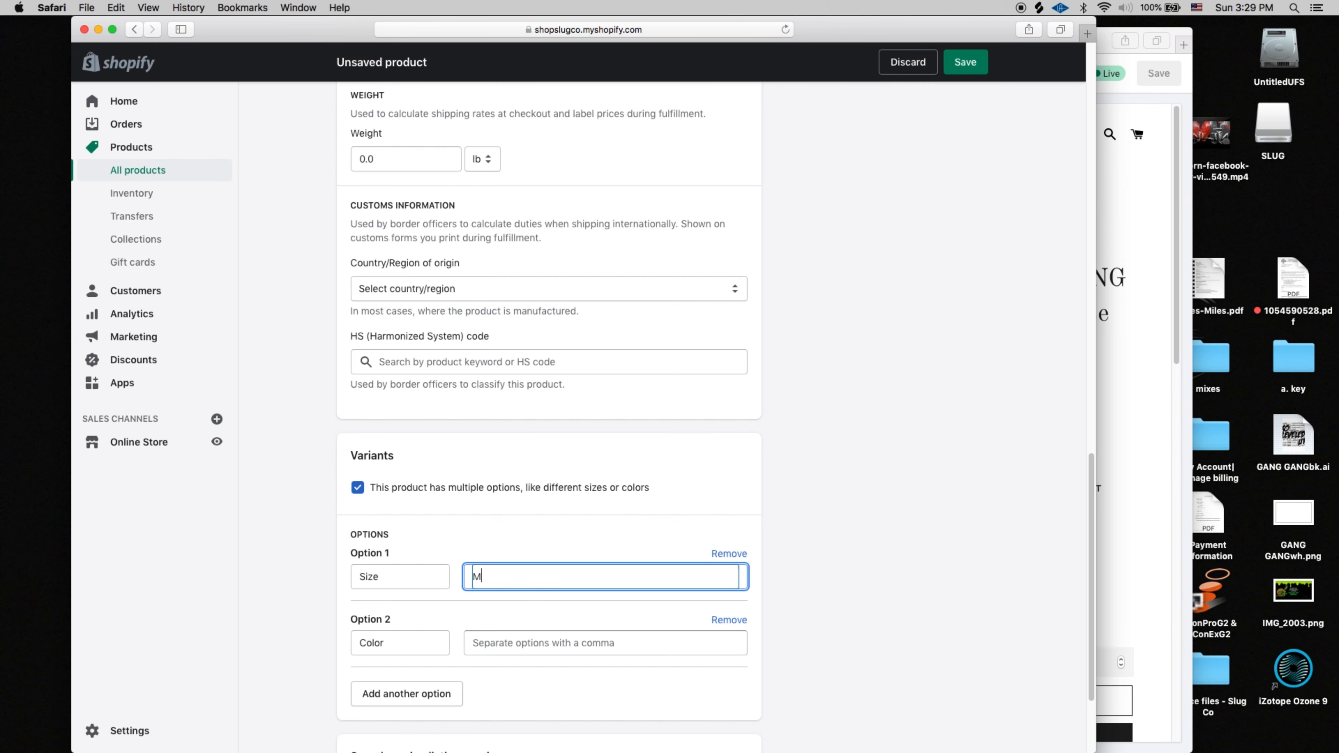
key("comma")
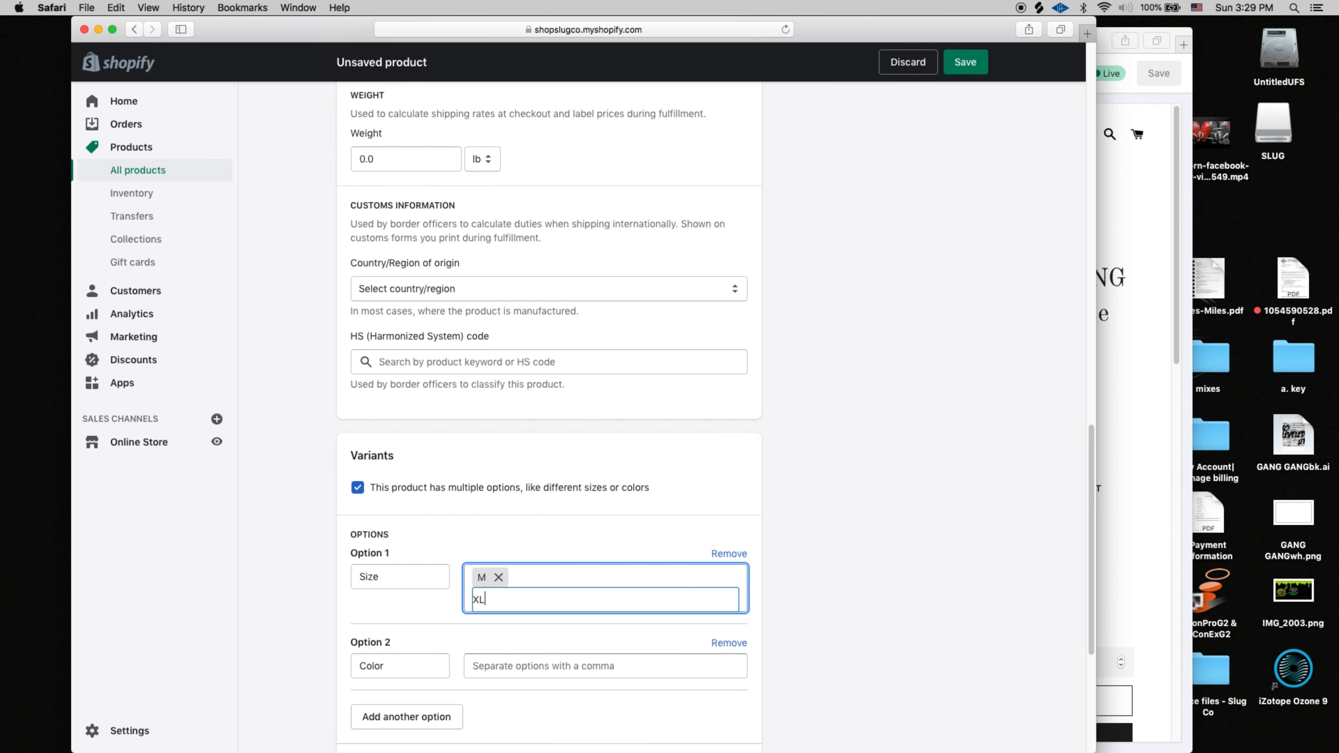
type("XL")
key("comma")
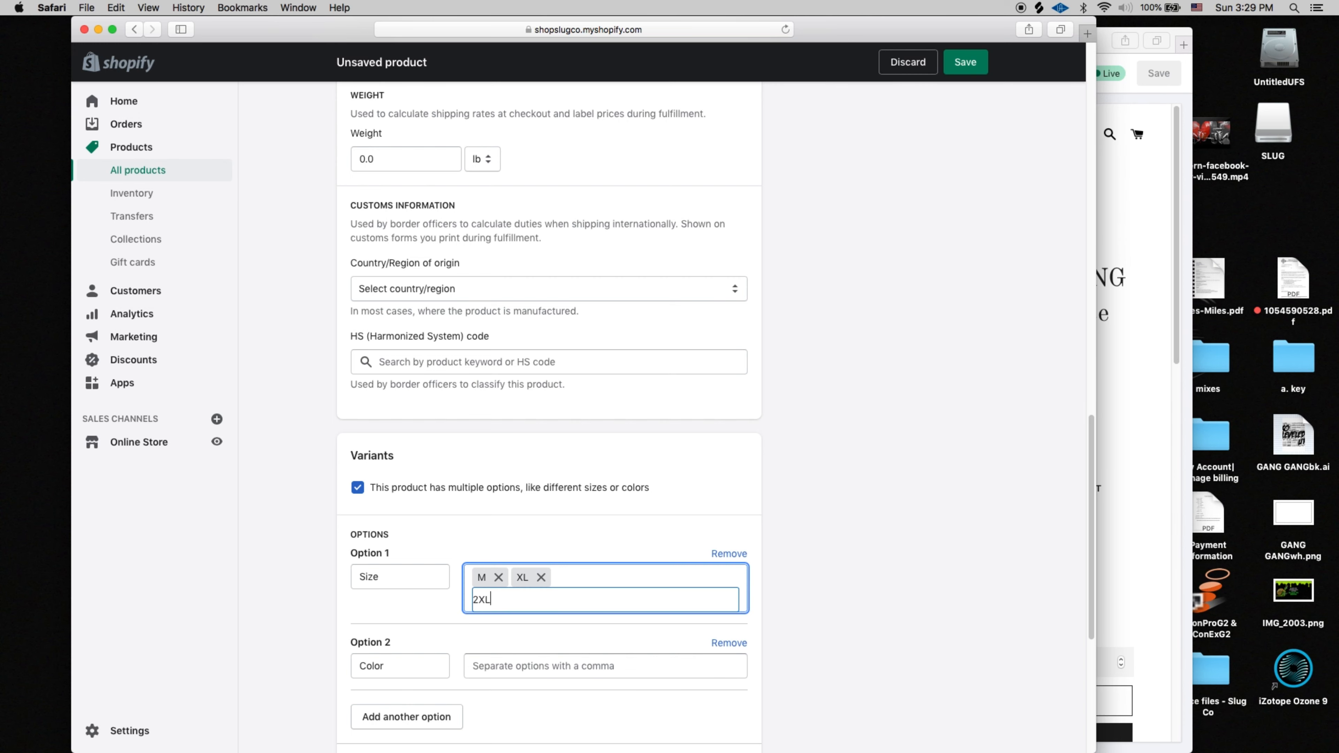
type("2XL")
key("comma")
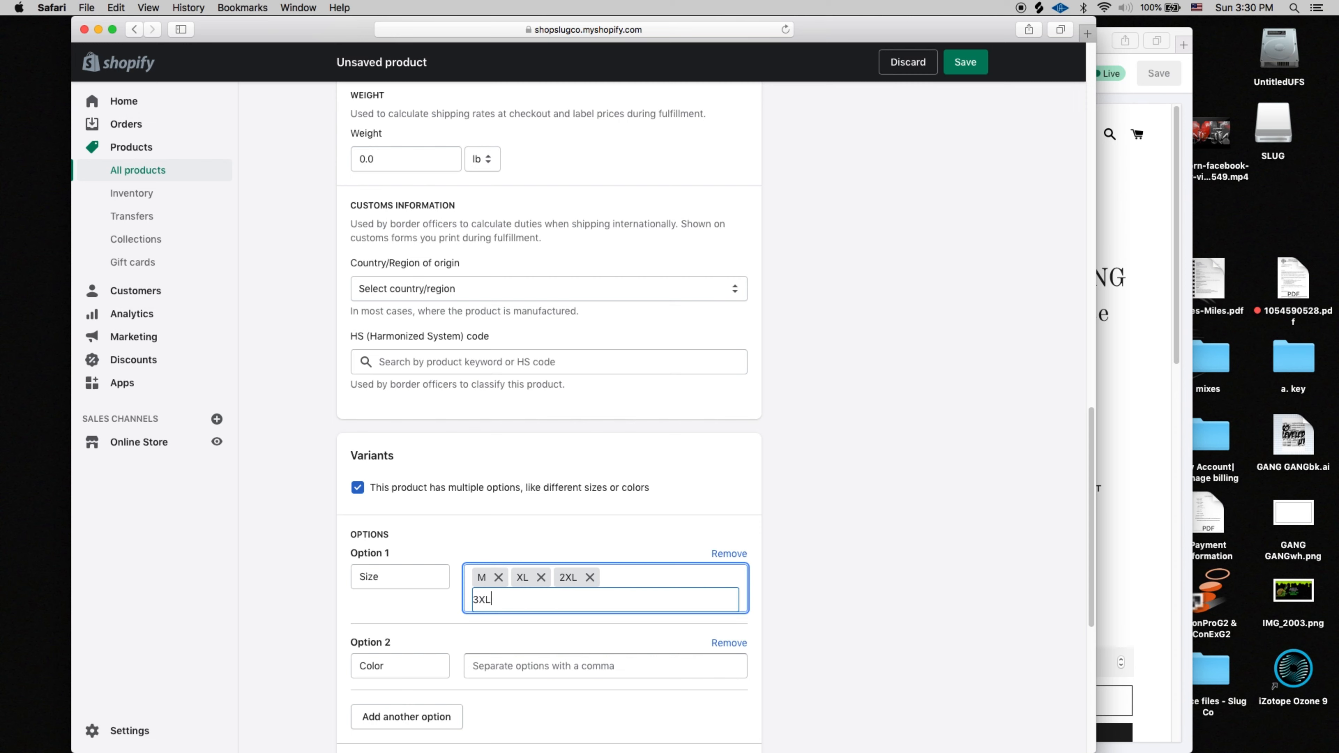
type("3XL")
key("comma")
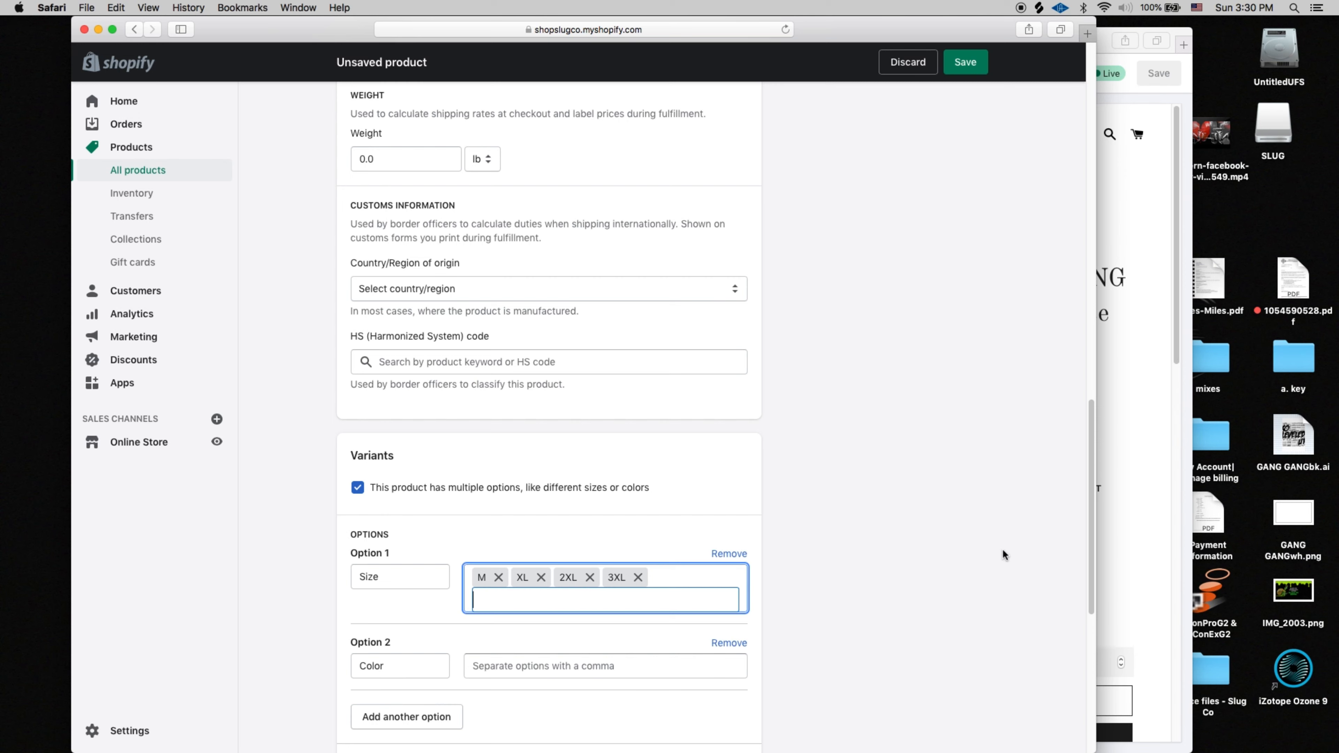
type("L,")
Step: Narrow the new product's window to uncover the store preview, and compare its color choices with the uploaded shirt images
scroll(642, 636, "down", 1)
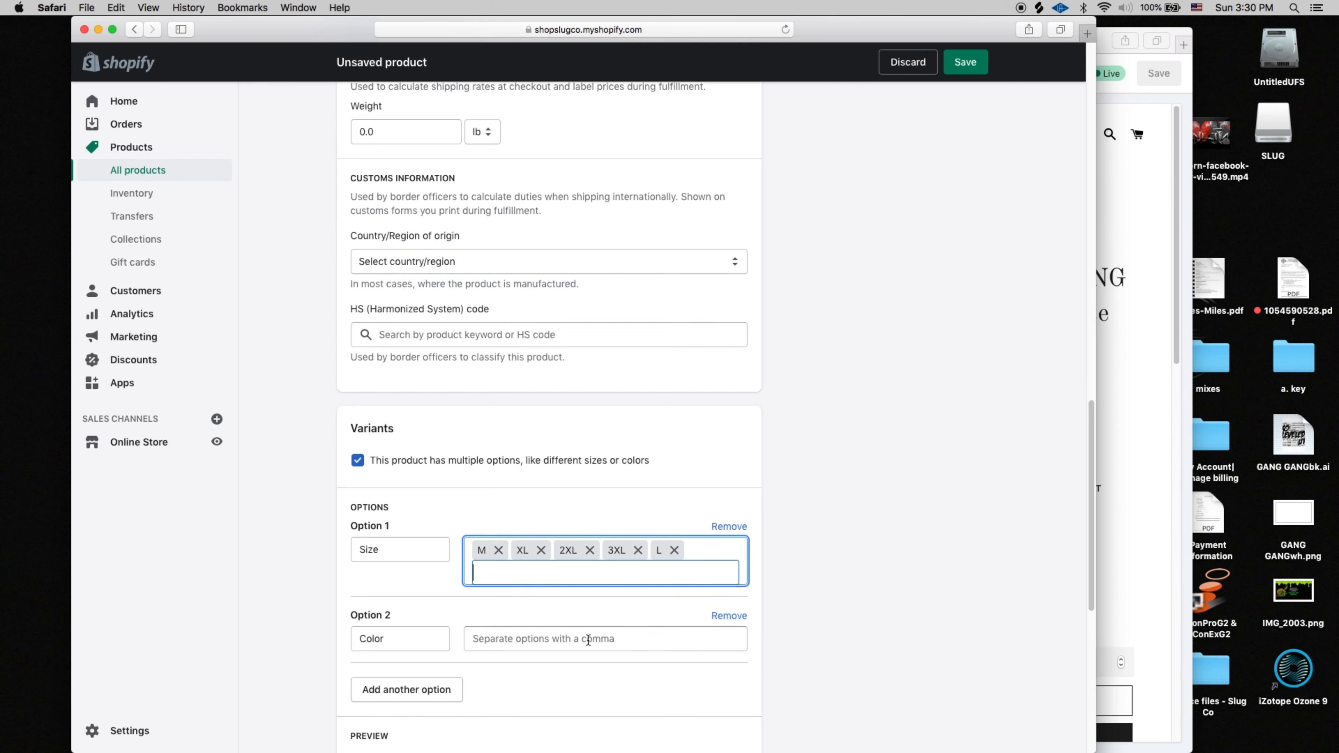
left_click(649, 627)
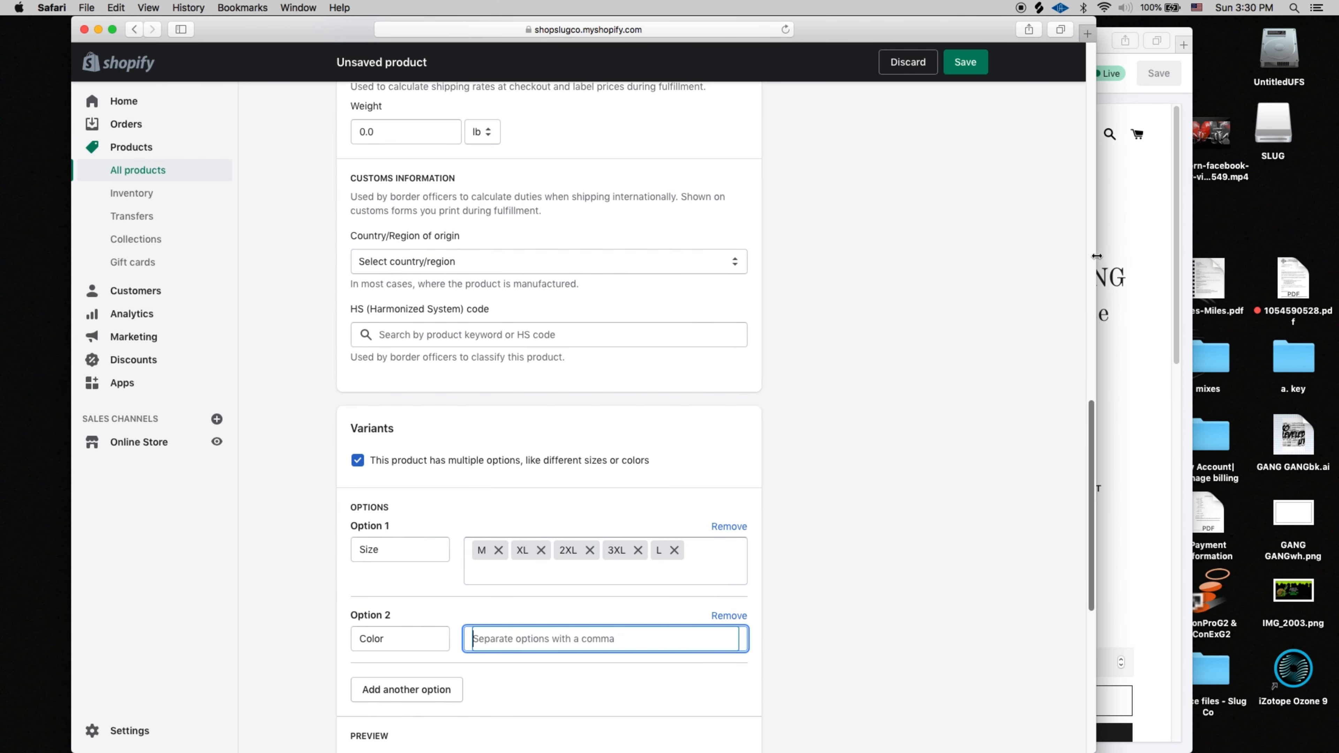
left_click_drag(1086, 256, 839, 232)
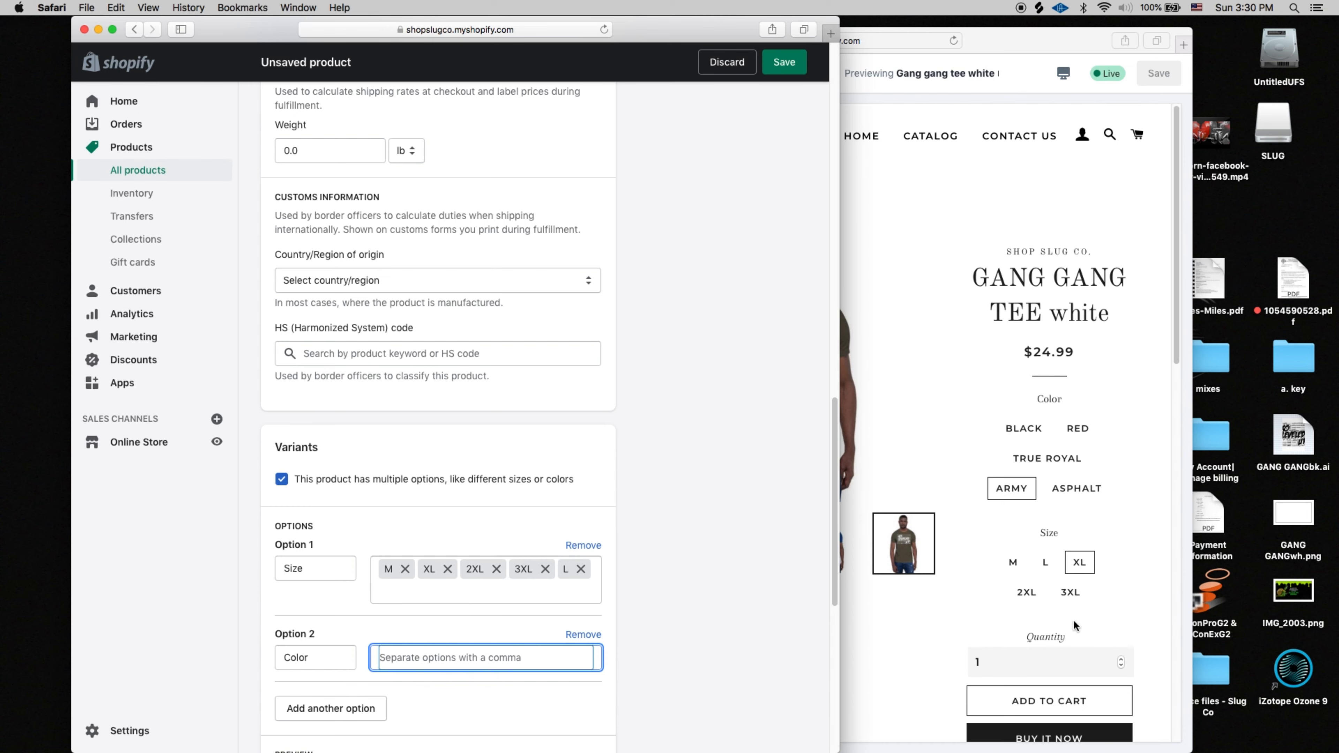
scroll(531, 380, "up", 10)
scroll(532, 381, "up", 8)
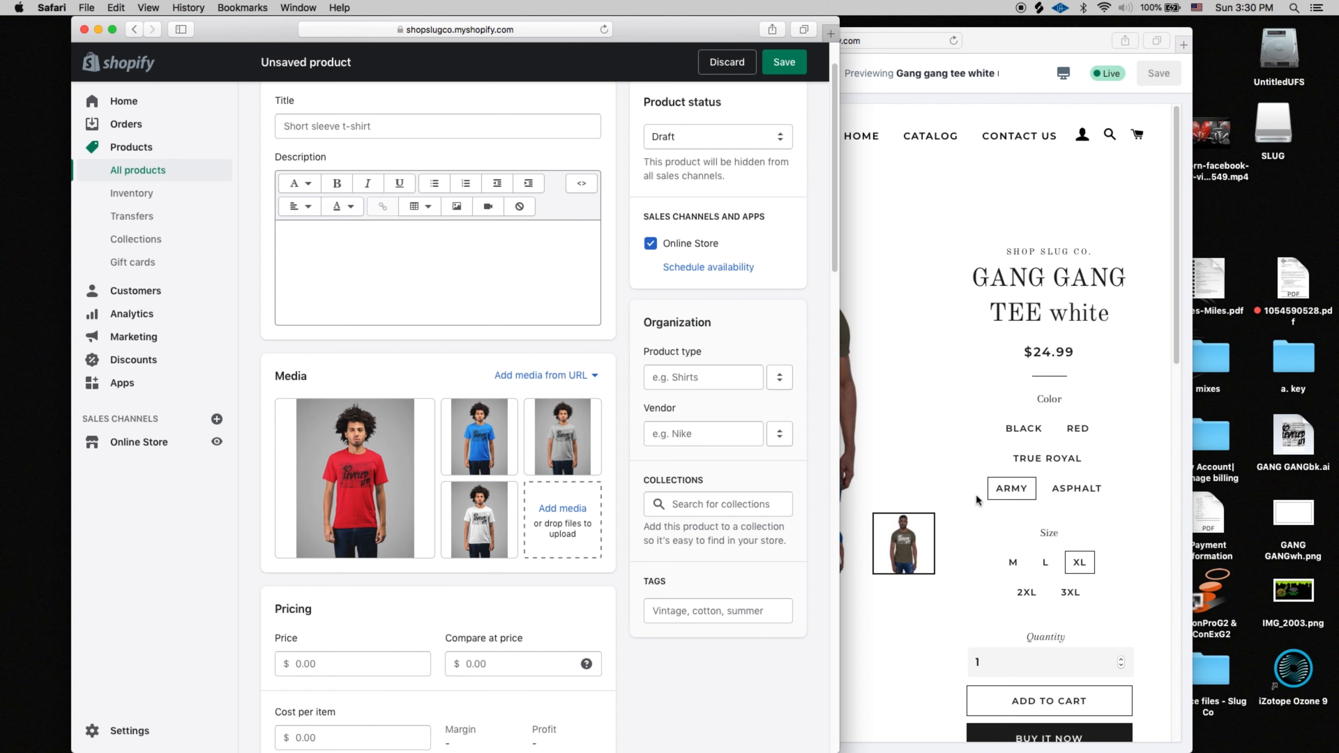
scroll(870, 525, "down", 1)
scroll(869, 528, "down", 5)
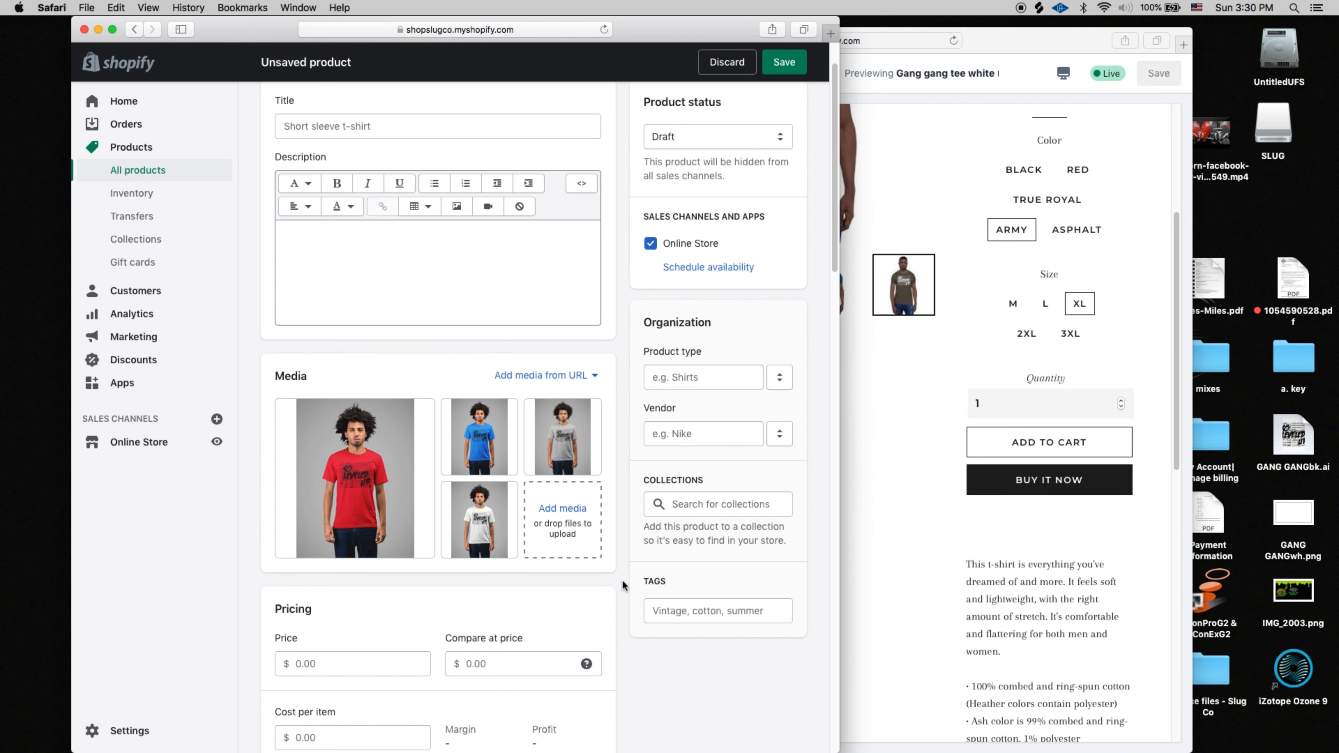
scroll(623, 579, "down", 10)
scroll(407, 500, "up", 4)
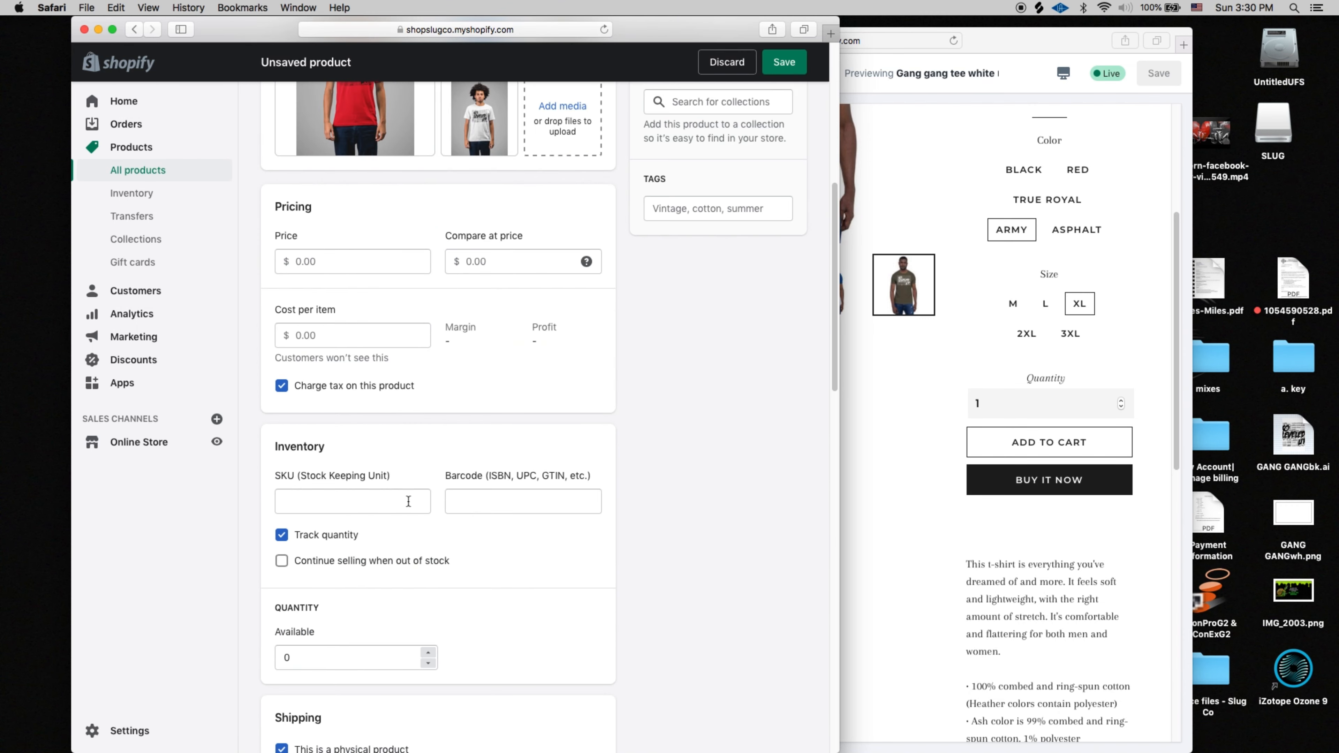
scroll(407, 501, "down", 10)
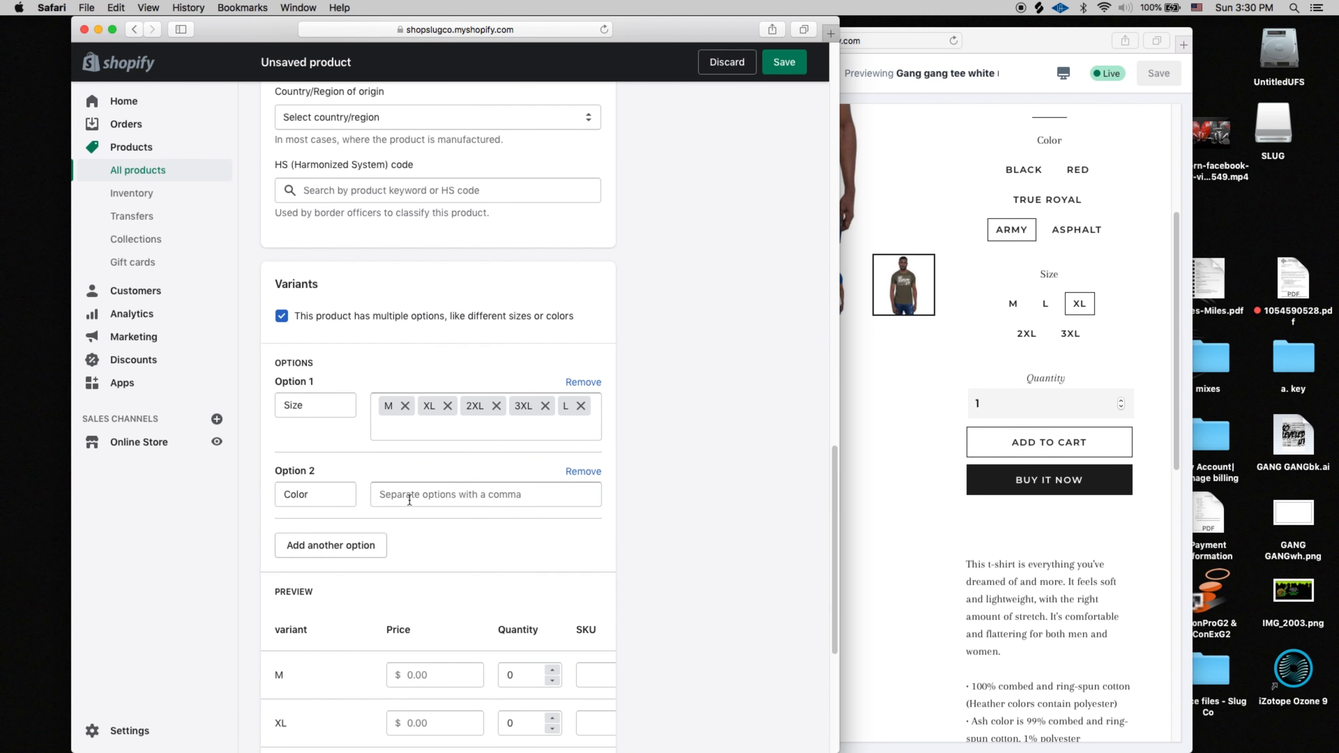
Step: Enter the values RED, ROYAL, WHITE and ASPHALT for the Color option
left_click(409, 499)
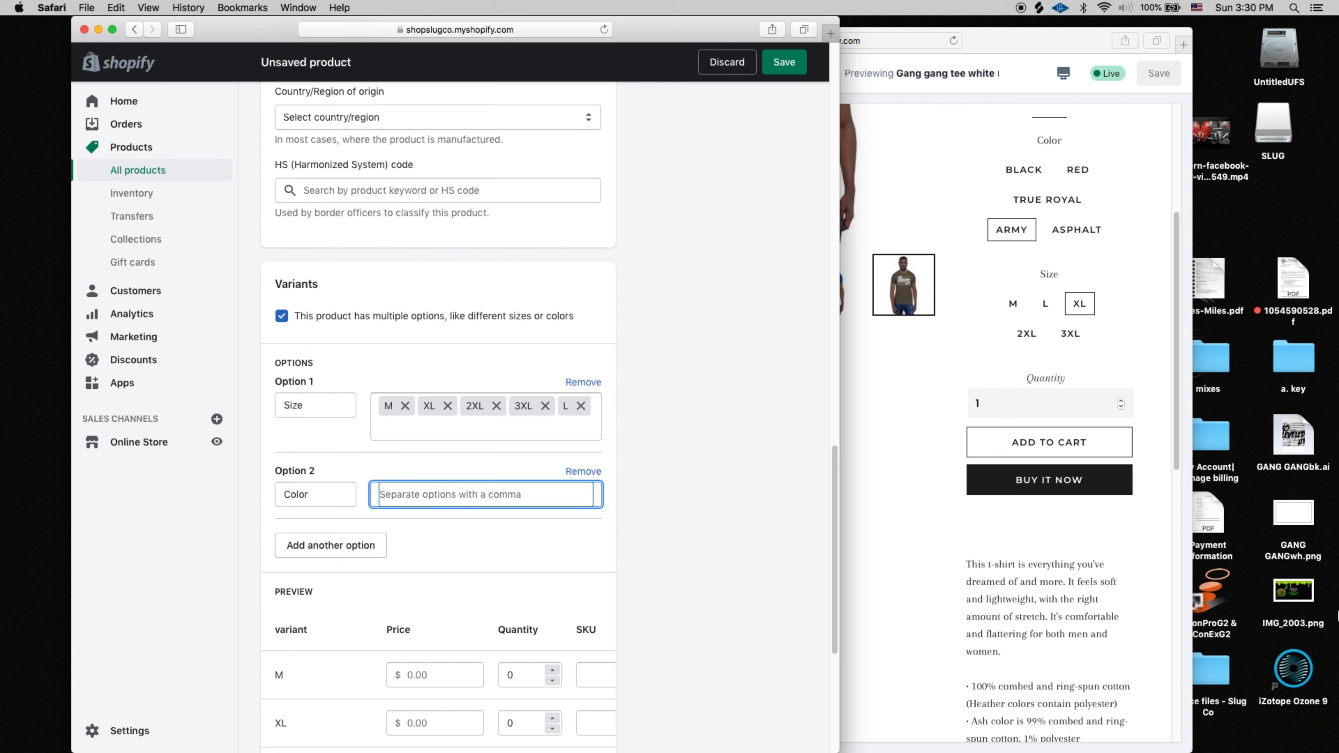
type("RED")
key("Return")
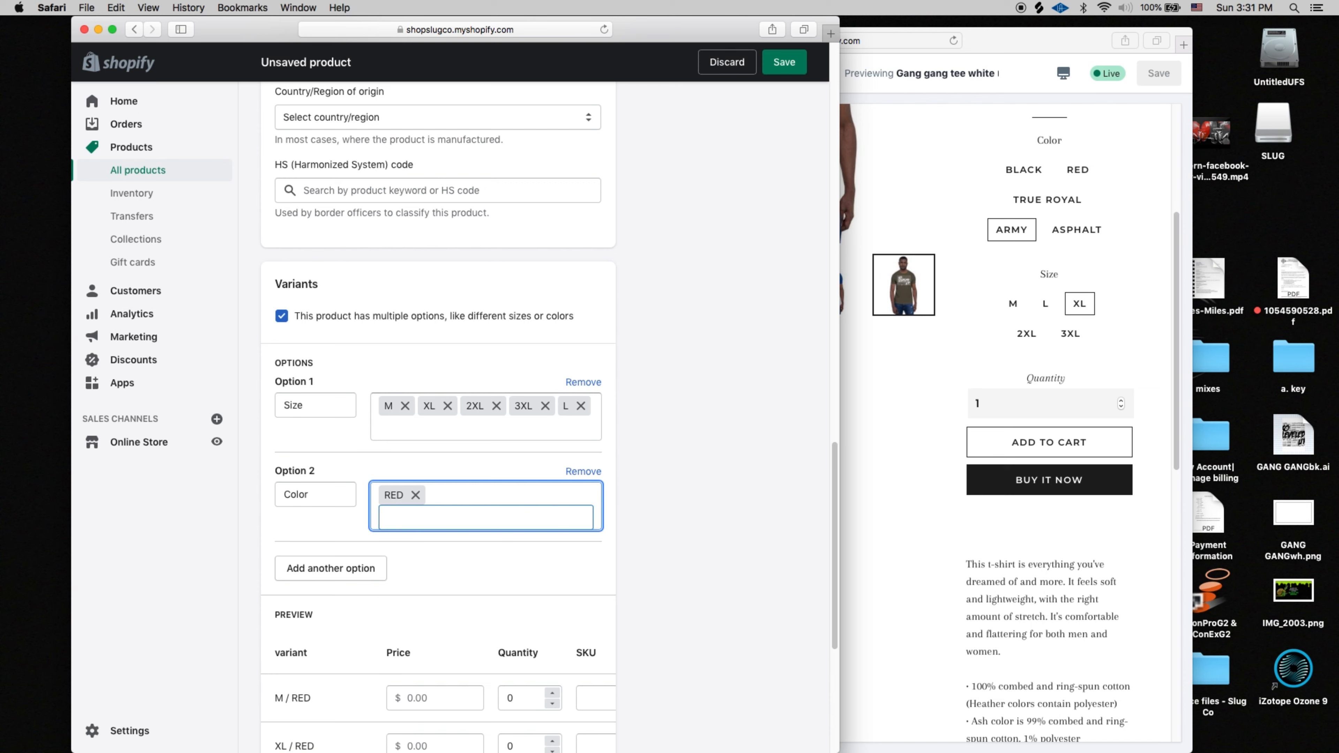
type("ROYAL")
key("Return")
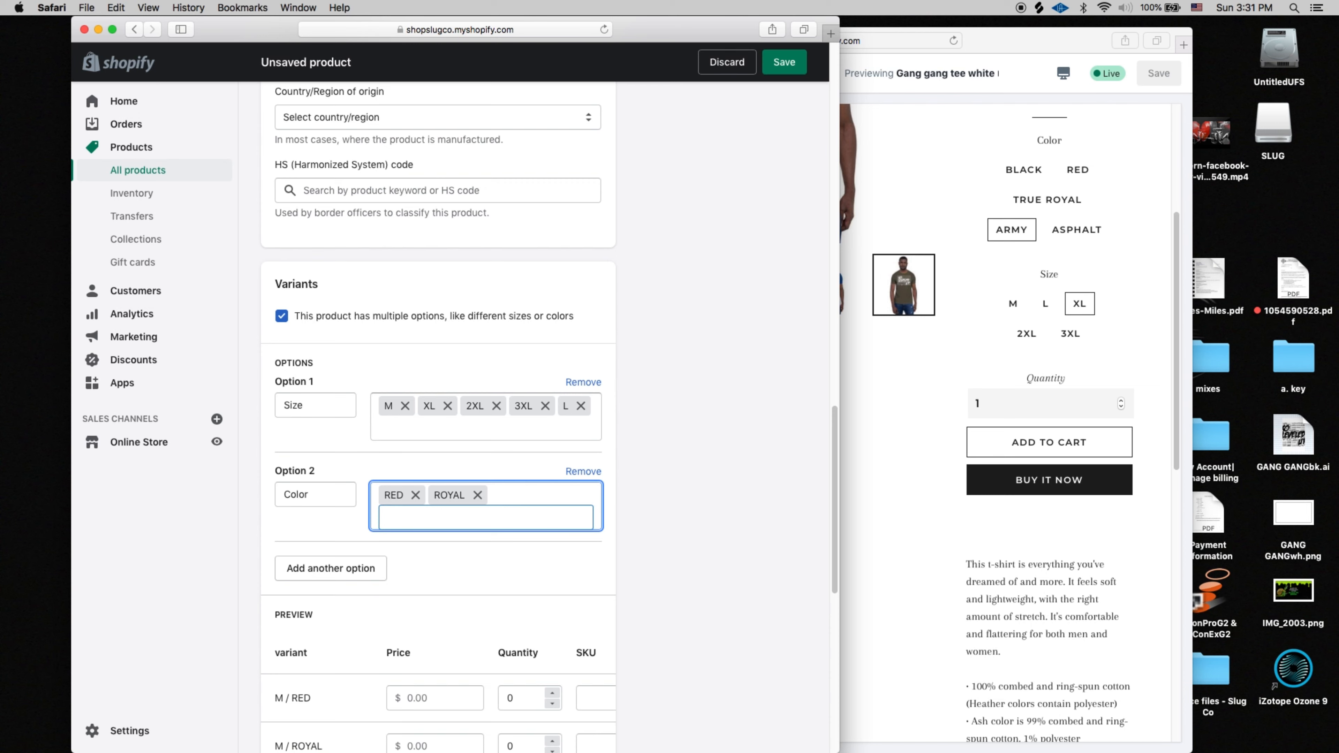
type("WHITHE")
key("BackSpace")
key("BackSpace")
type("E")
key("Return")
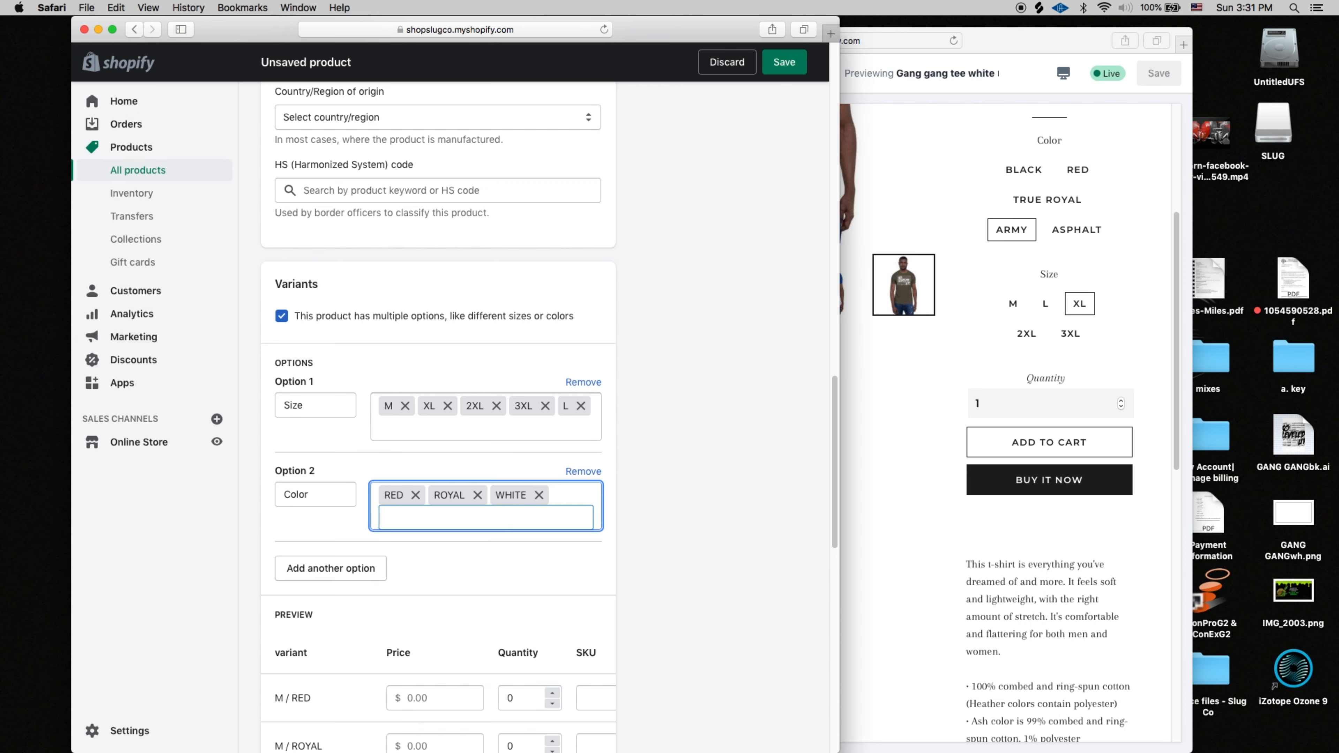
type("ASPHALT")
key("Return")
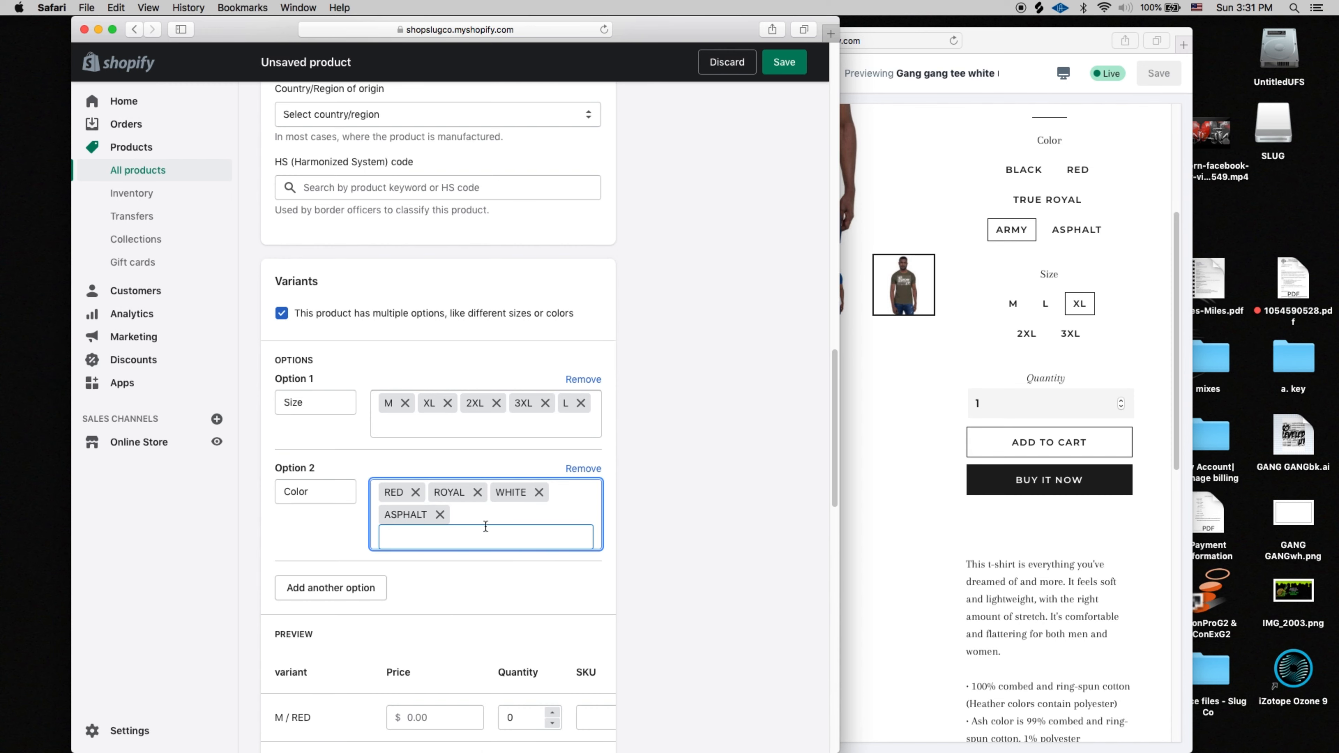
Step: Set the new product's price to 24.99 and submit the product form
scroll(484, 529, "down", 3)
scroll(484, 529, "down", 7)
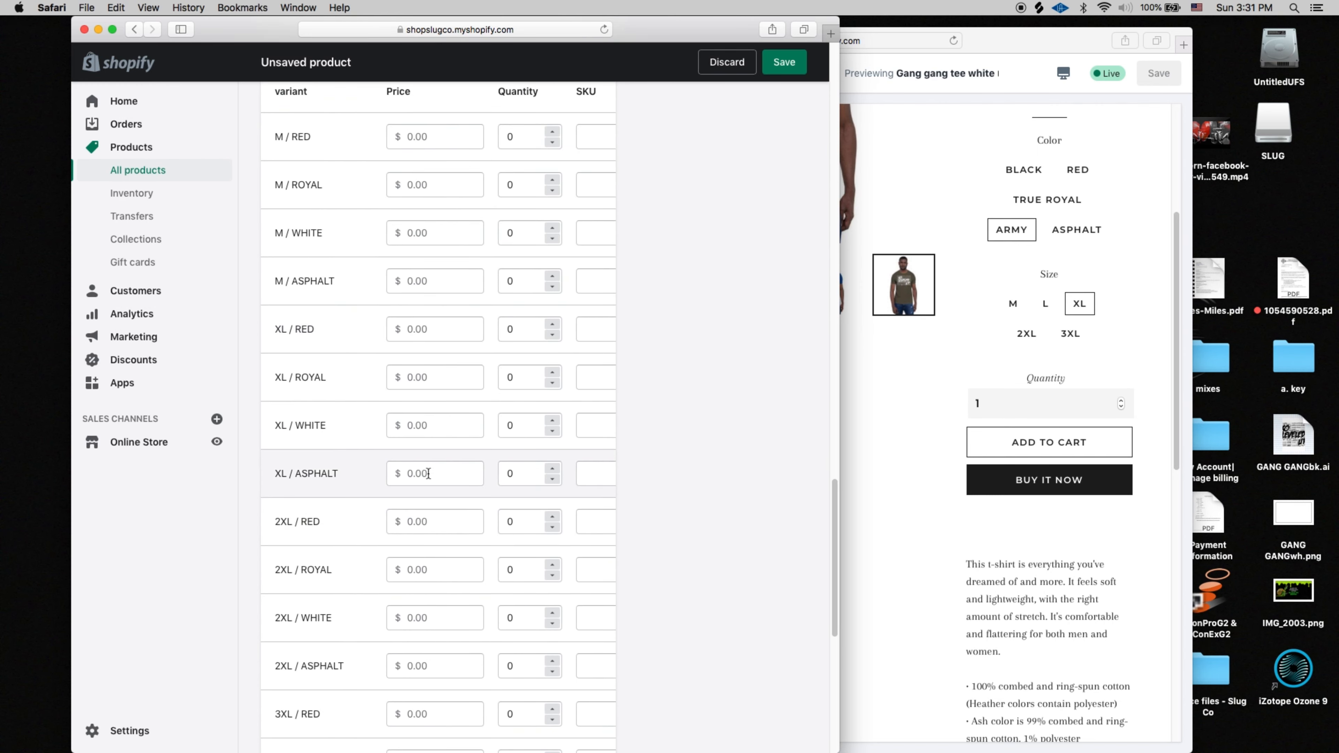
scroll(417, 443, "up", 15)
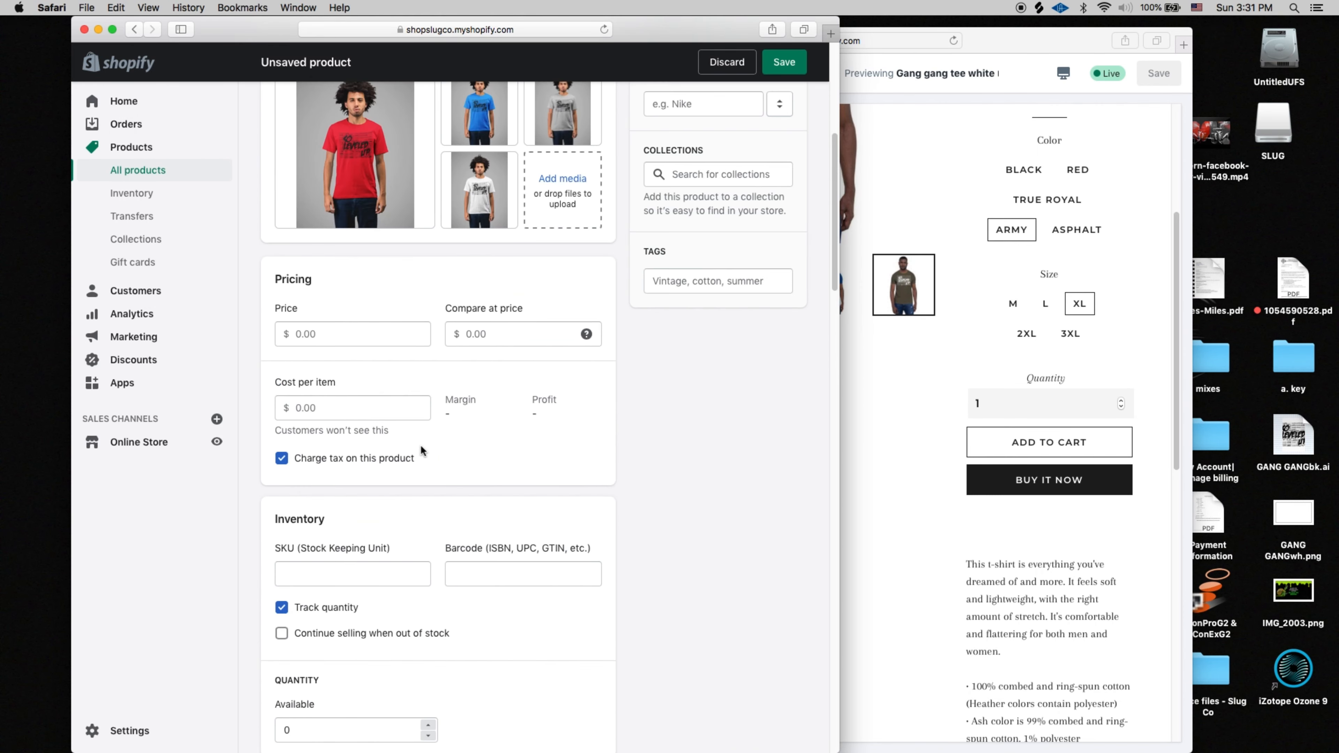
left_click(307, 329)
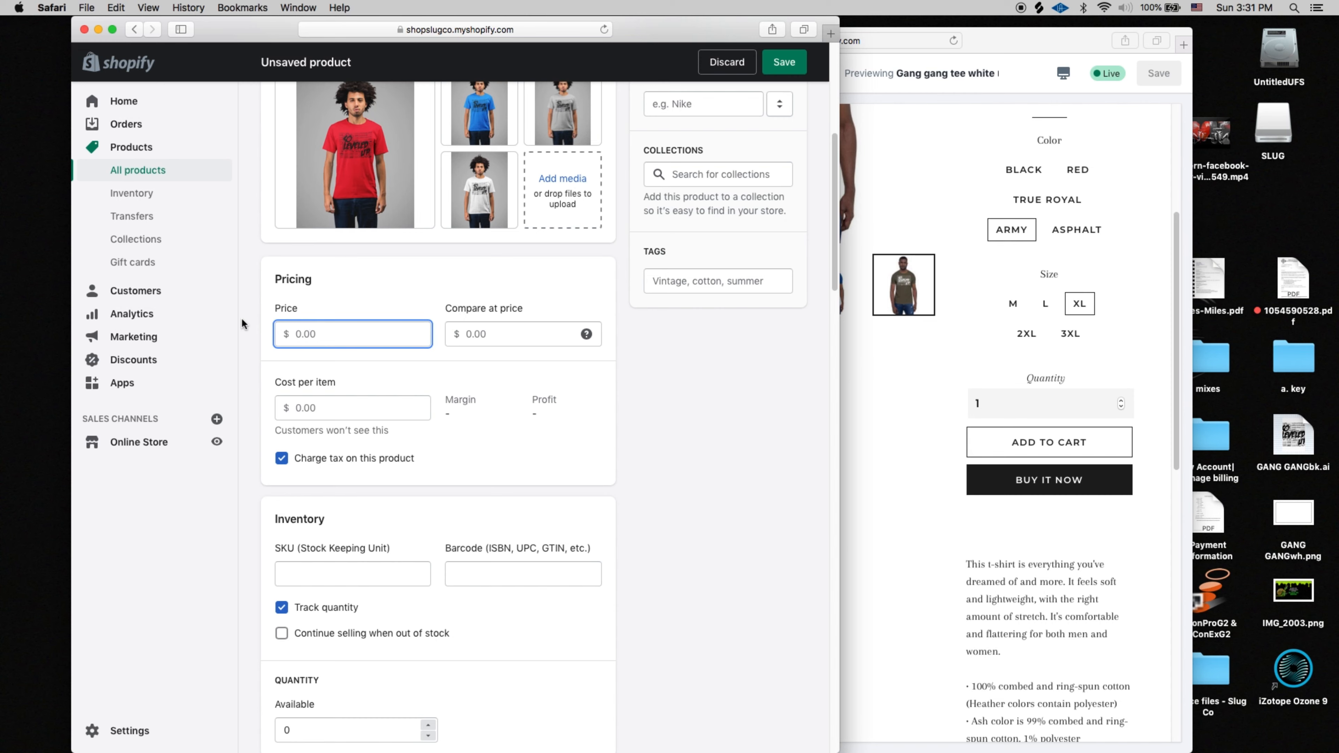
type("24.99")
key("Return")
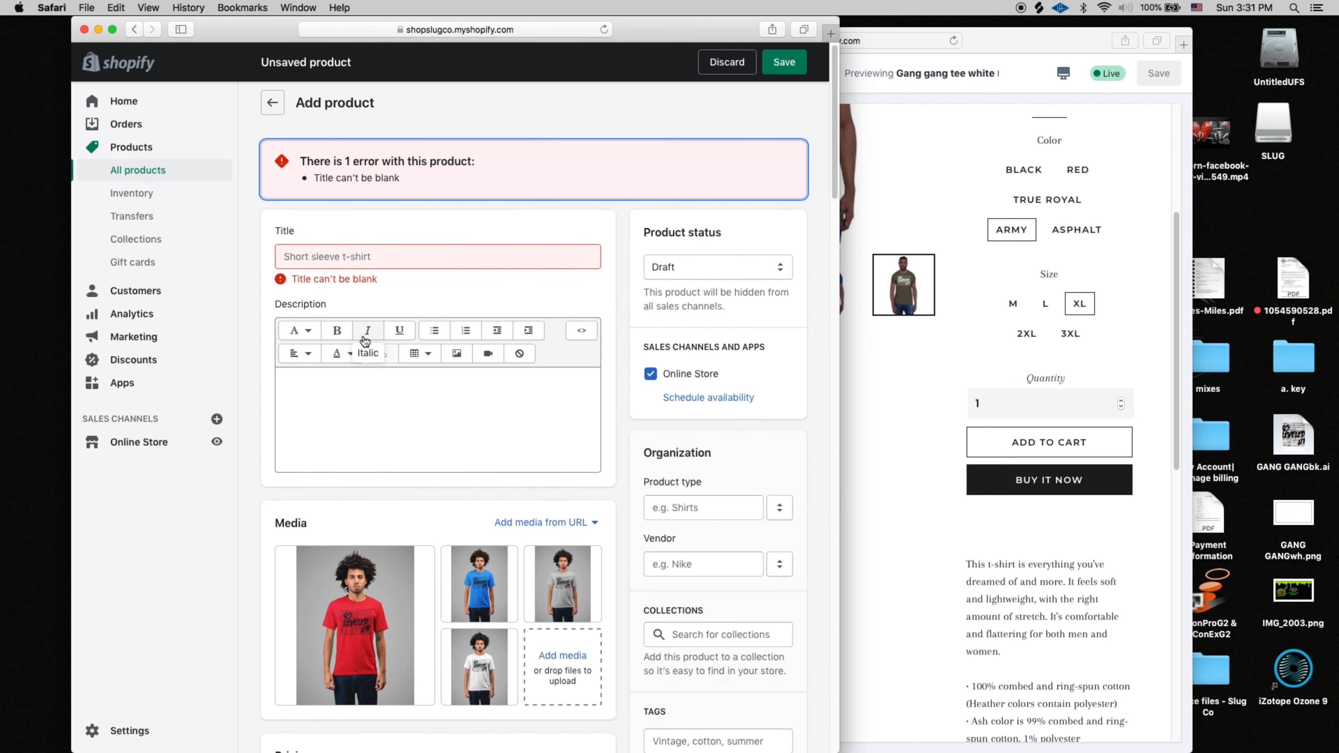
Step: Title the new product GANG GANG TEE
left_click(371, 255)
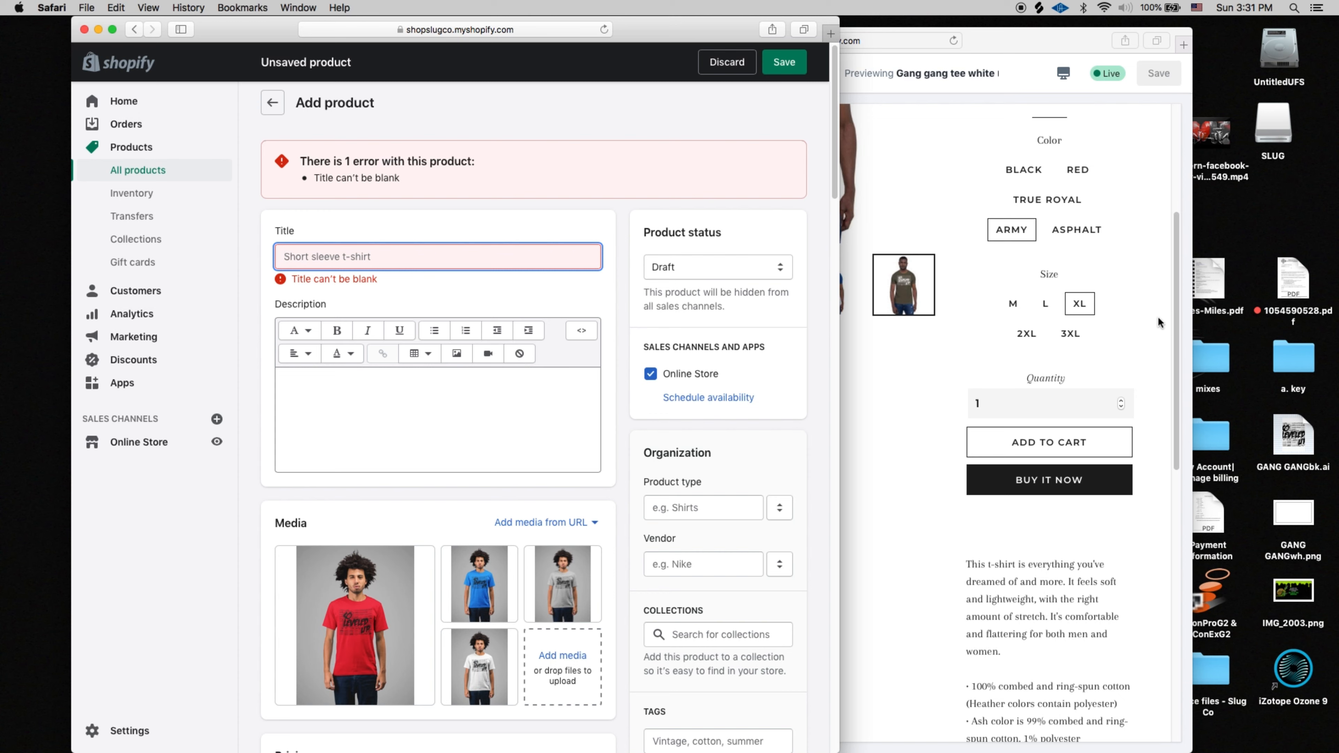
type("Gng")
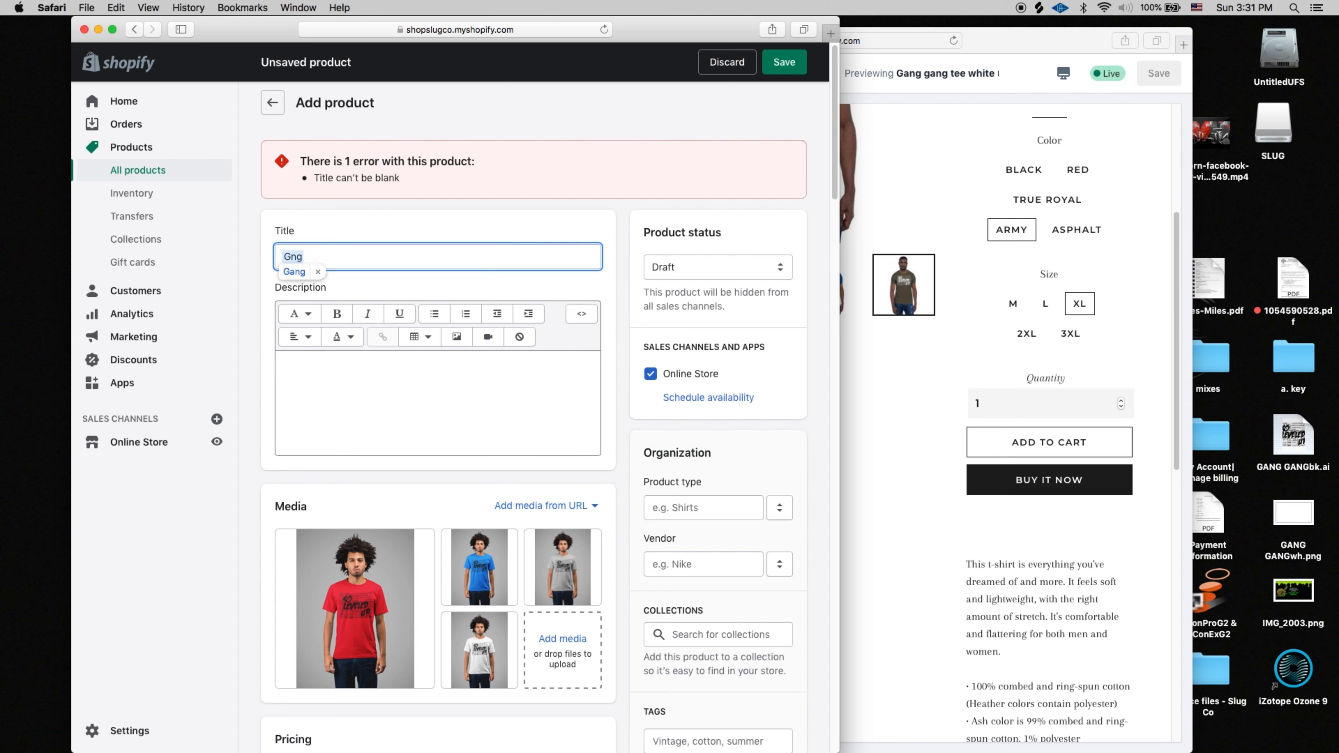
left_click(294, 272)
type("ga")
key("BackSpace")
key("BackSpace")
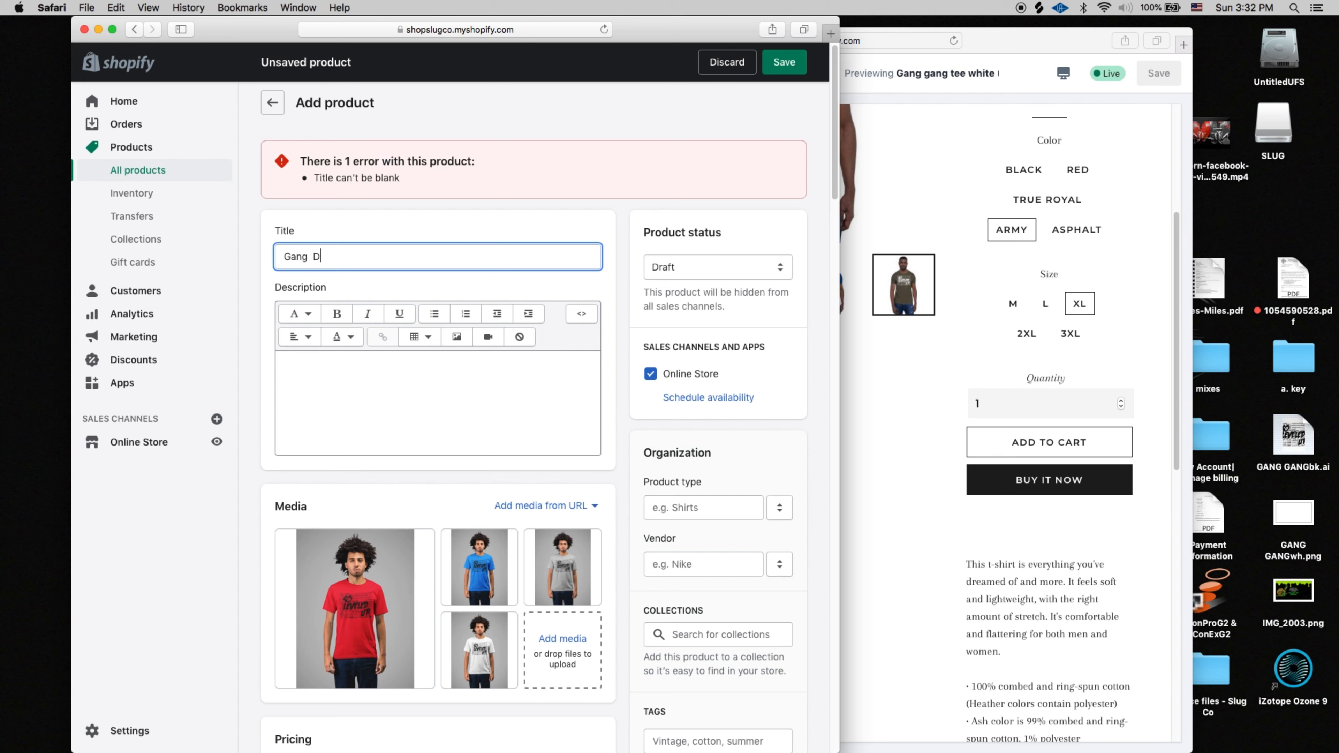
key("BackSpace")
key("BackSpace")
key("BackSpace")
key("BackSpace")
key("BackSpace")
key("BackSpace")
key("BackSpace")
key("BackSpace")
type("AN")
type("H")
key("BackSpace")
type("G GANG TEE")
right_click(490, 399)
left_click(438, 393)
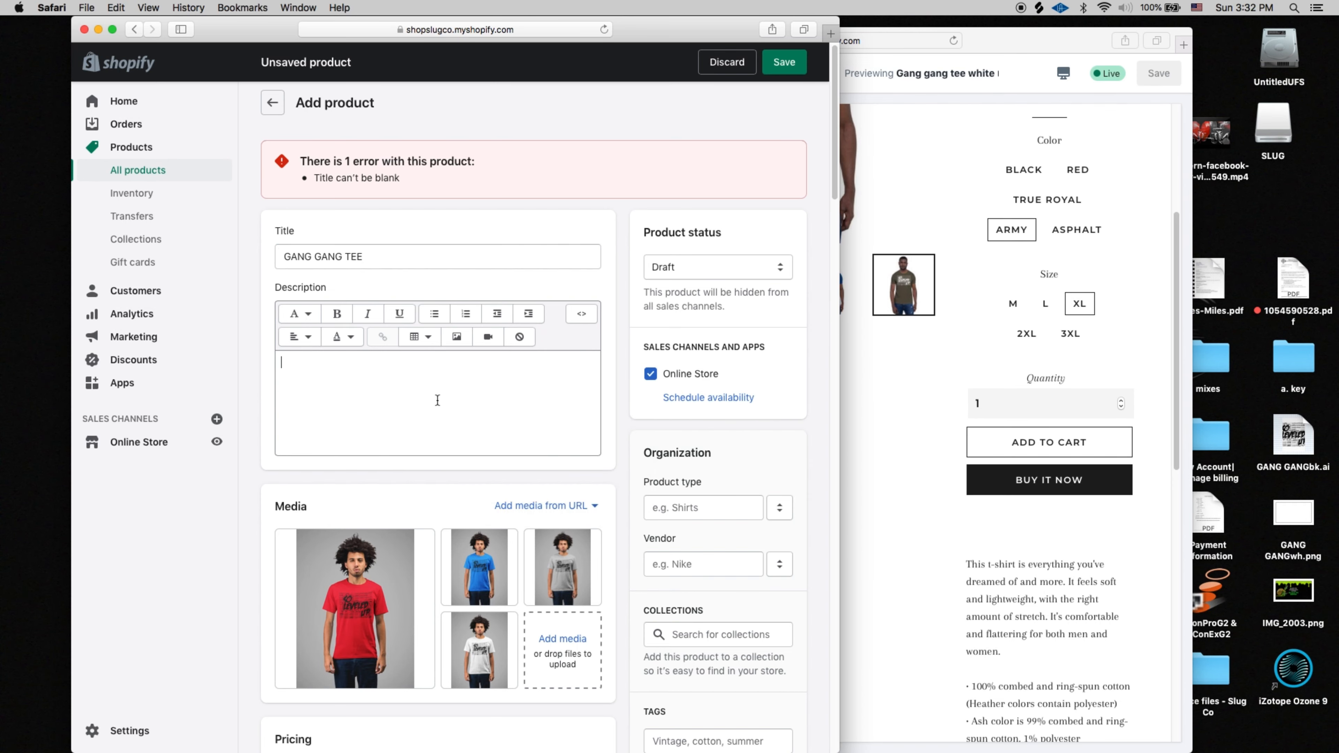
Step: Check the product form down through the size and color variant list, and save the product
scroll(448, 401, "down", 7)
scroll(558, 596, "down", 15)
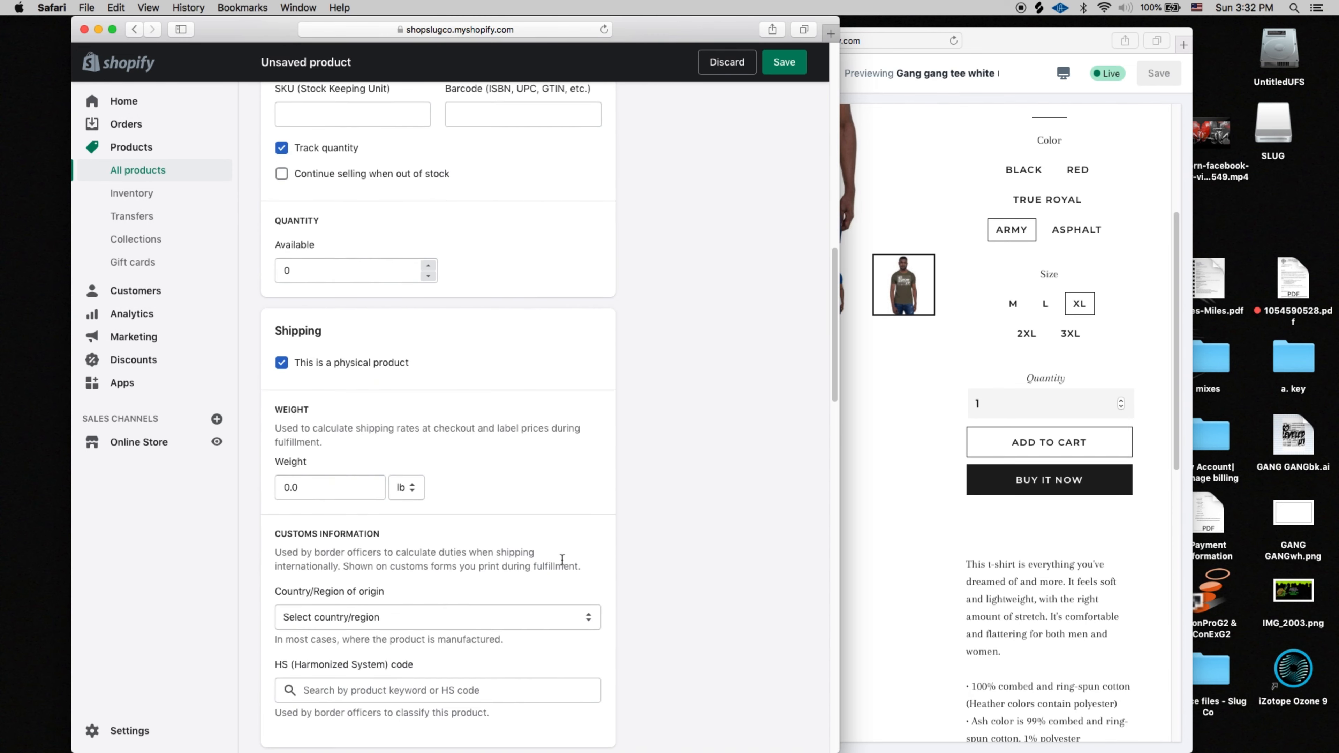
scroll(562, 560, "down", 5)
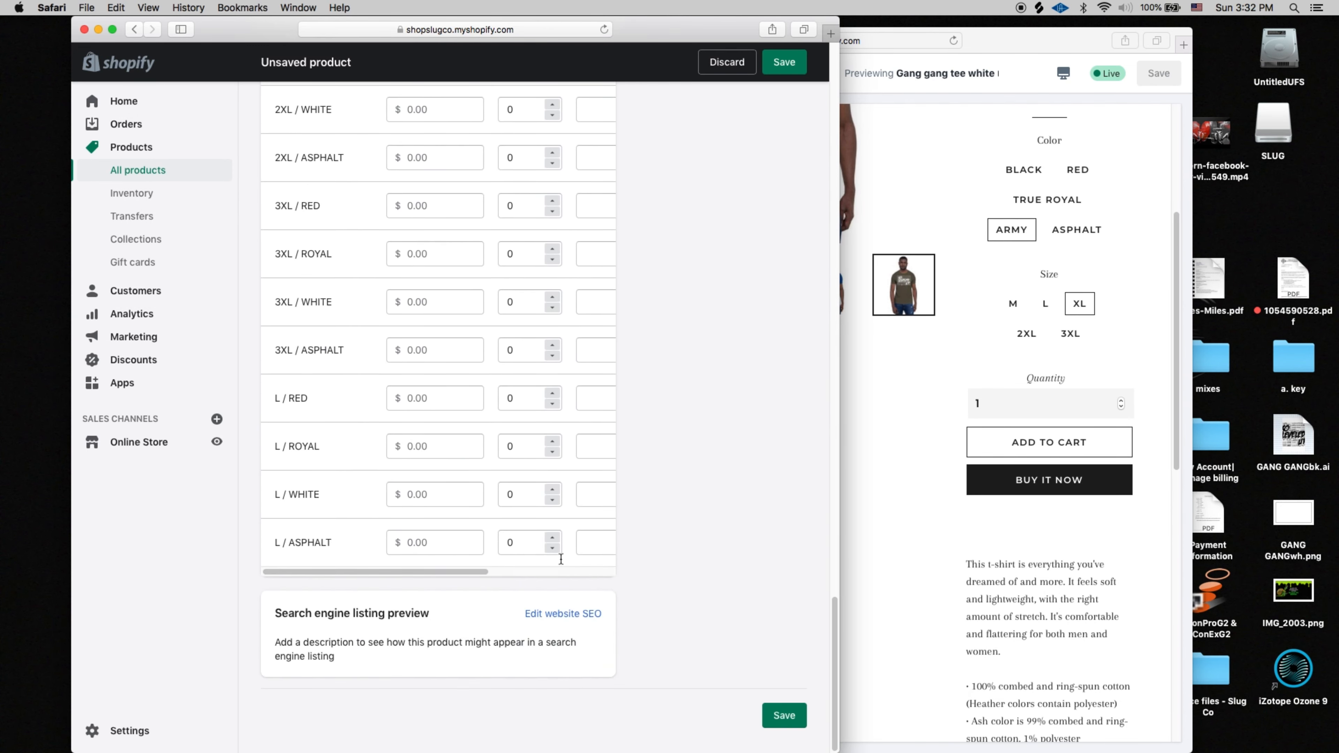
scroll(561, 559, "up", 15)
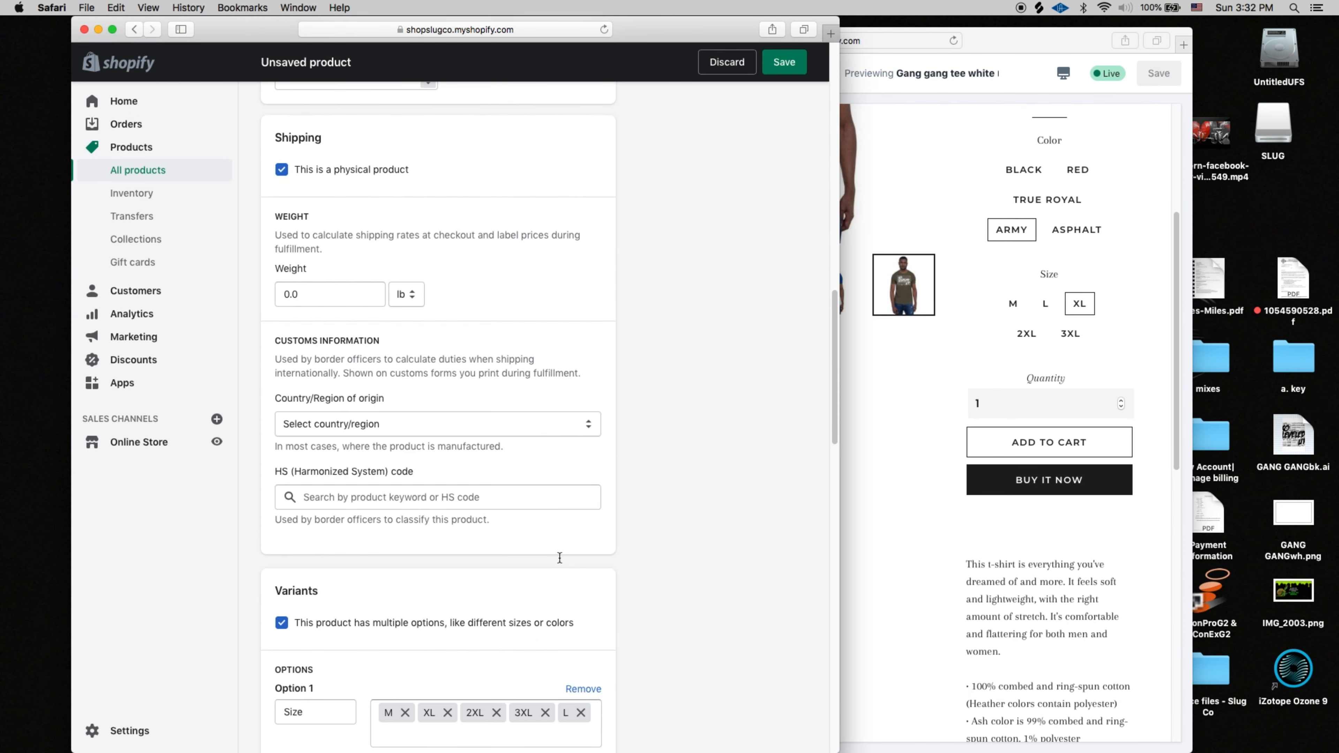
scroll(466, 478, "down", 9)
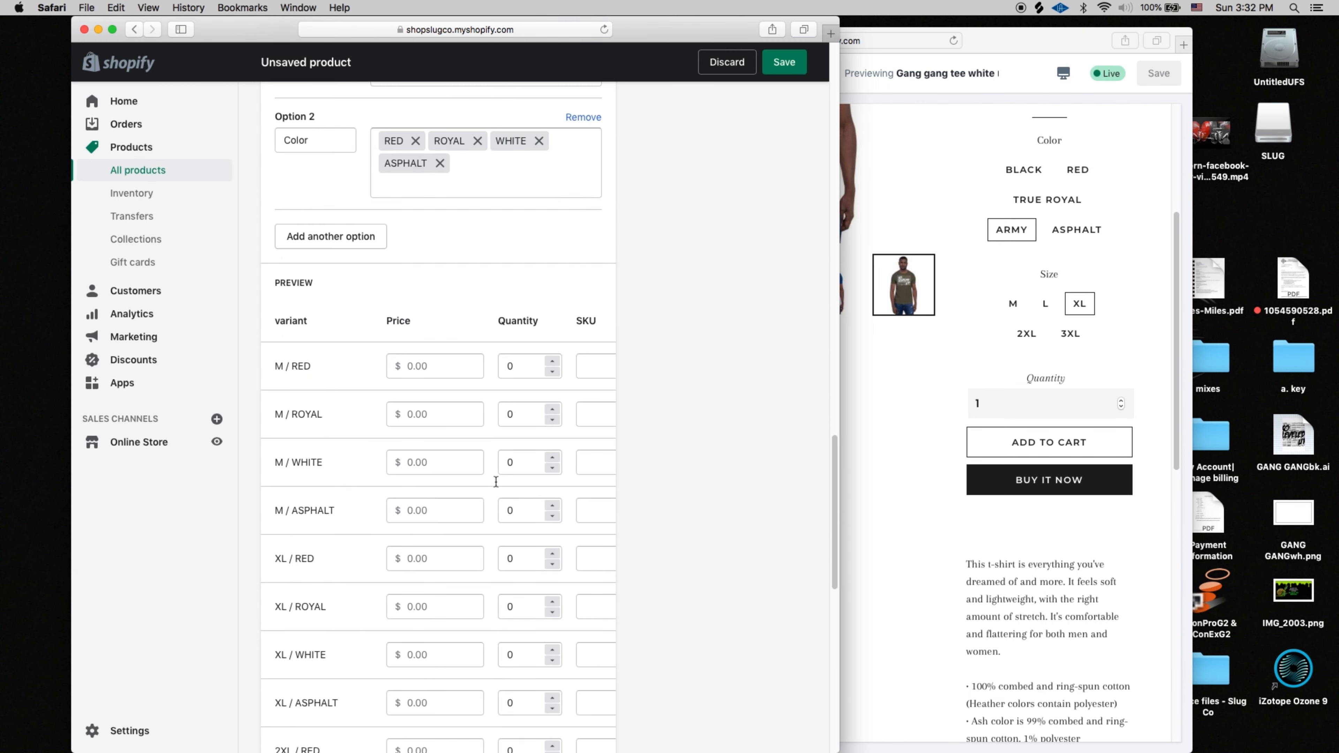
scroll(505, 482, "up", 20)
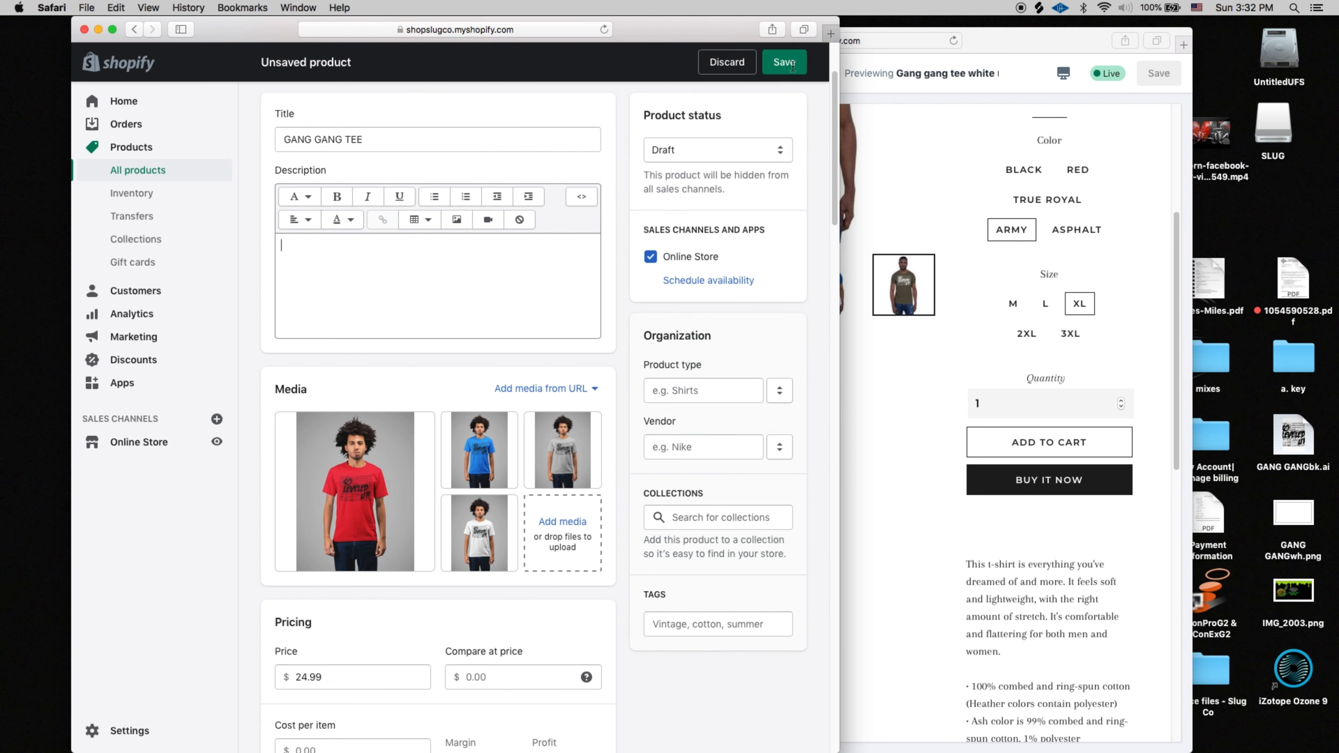
scroll(725, 387, "down", 20)
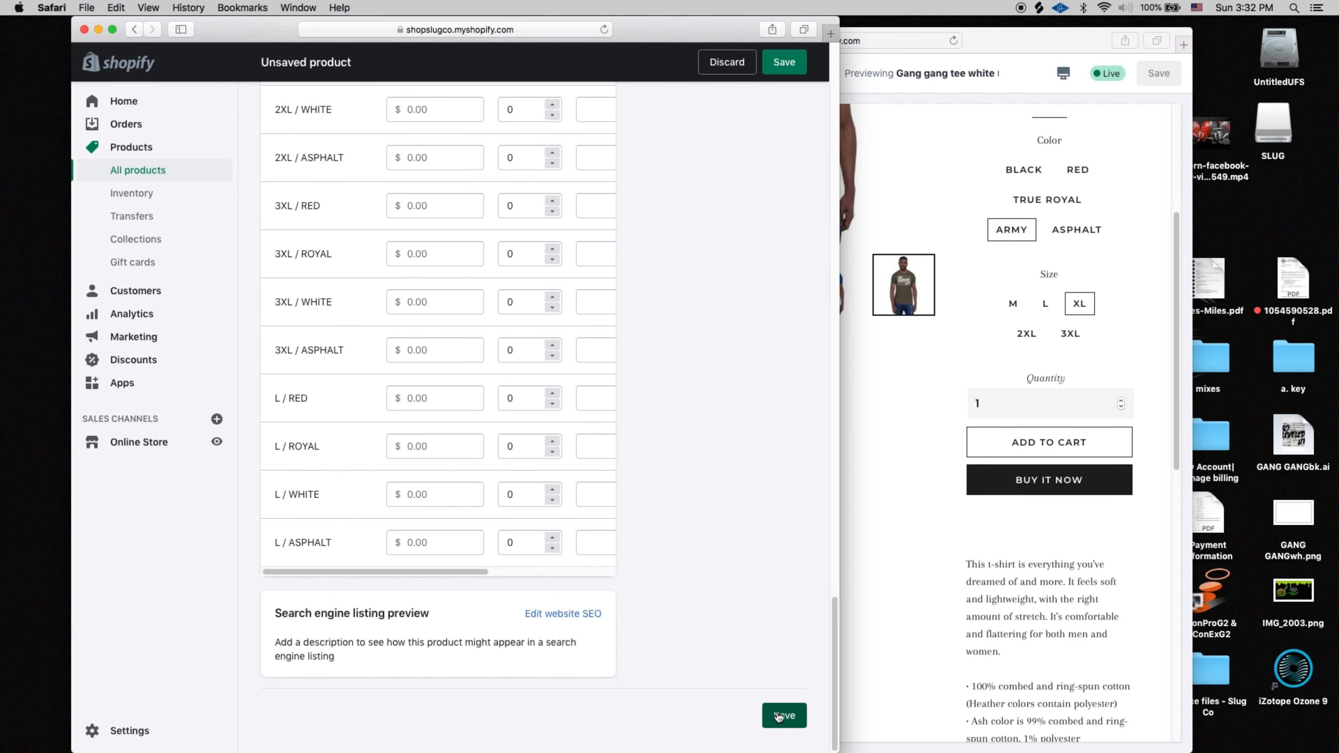
left_click(776, 709)
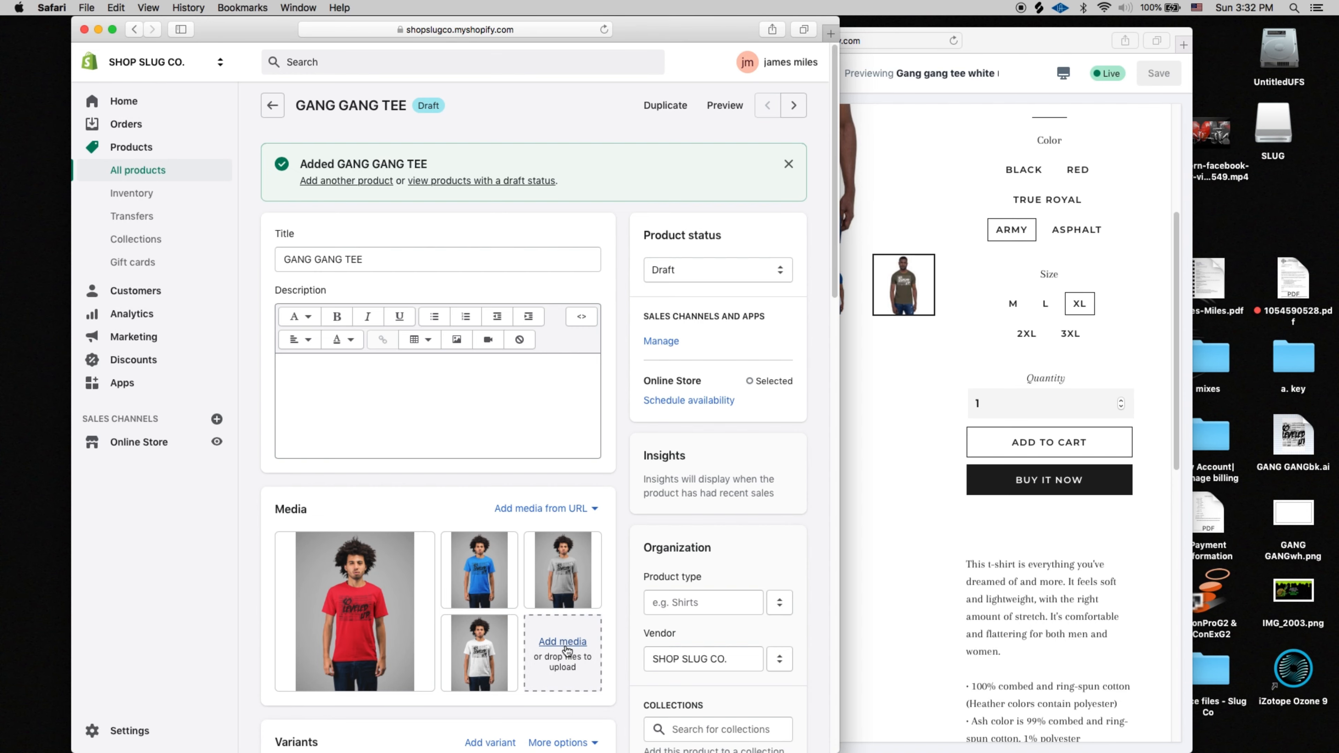
Step: Assign the red shirt image to the M / RED variant
scroll(566, 652, "down", 8)
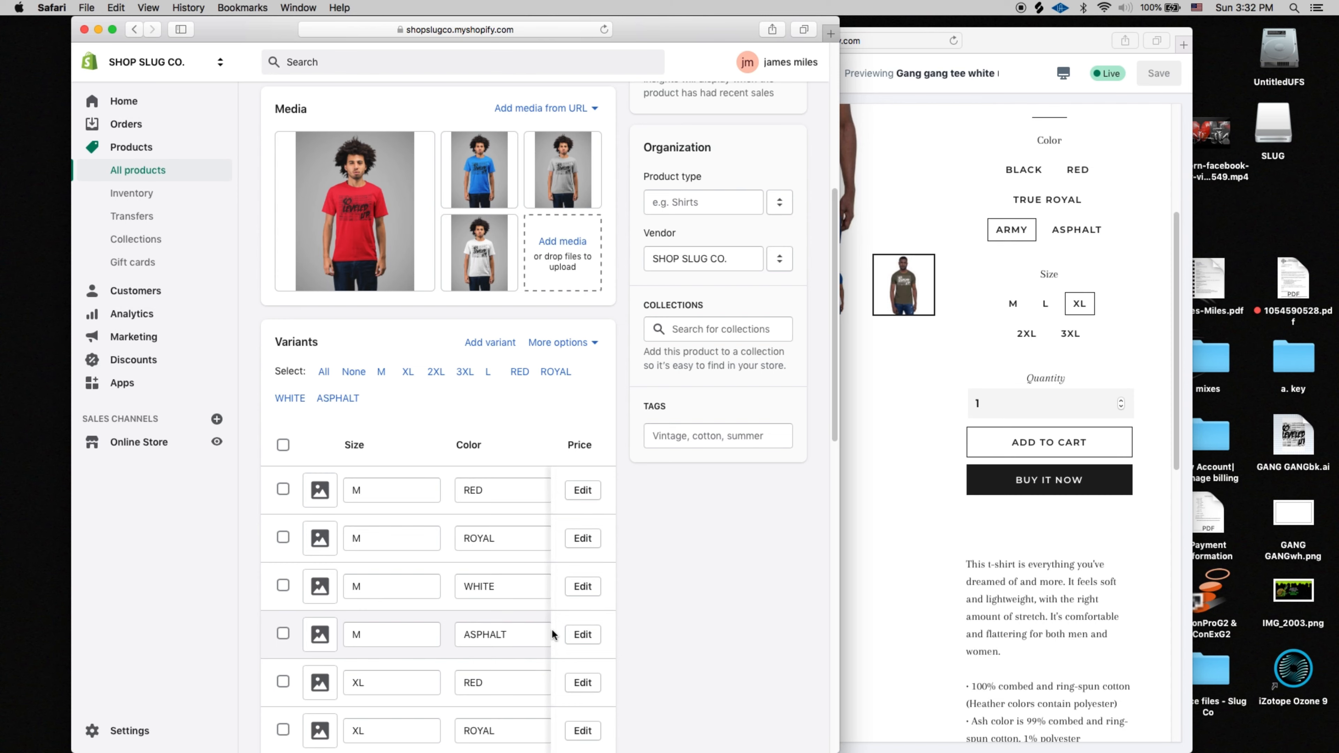
scroll(463, 543, "down", 2)
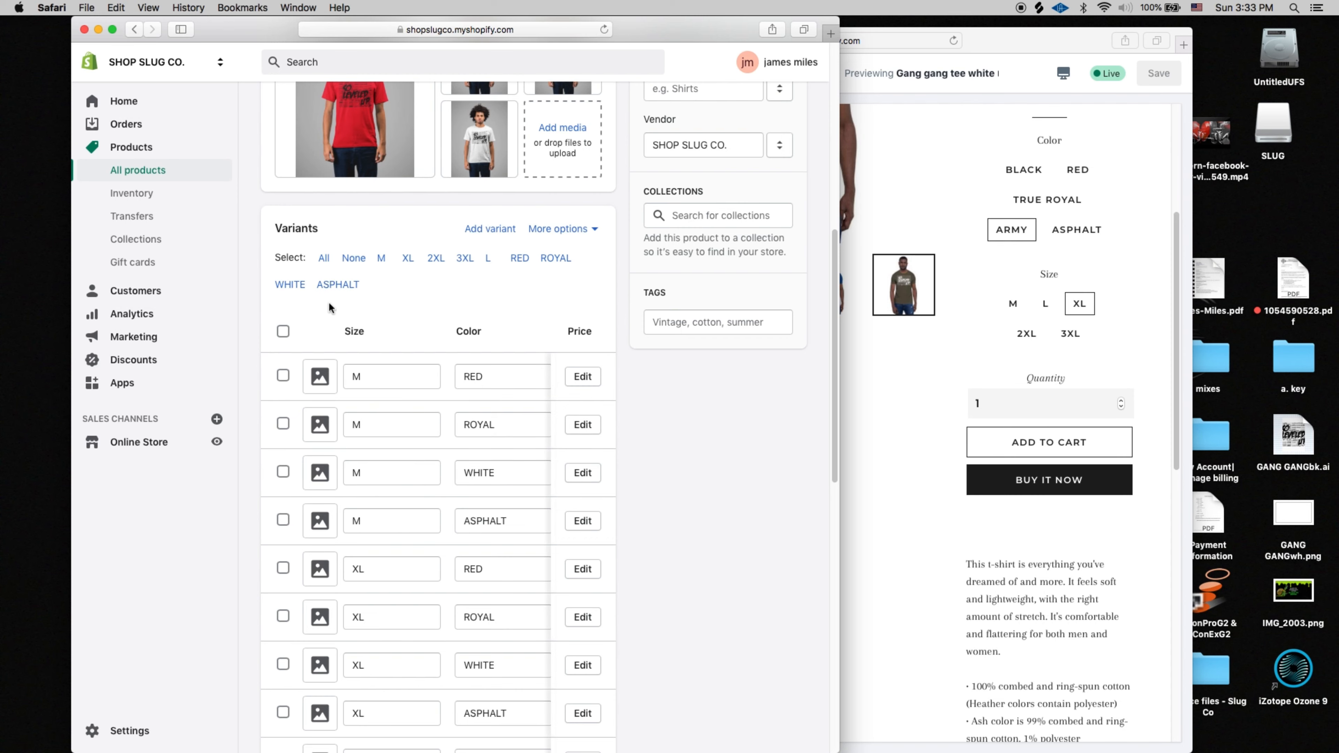
scroll(421, 221, "up", 3)
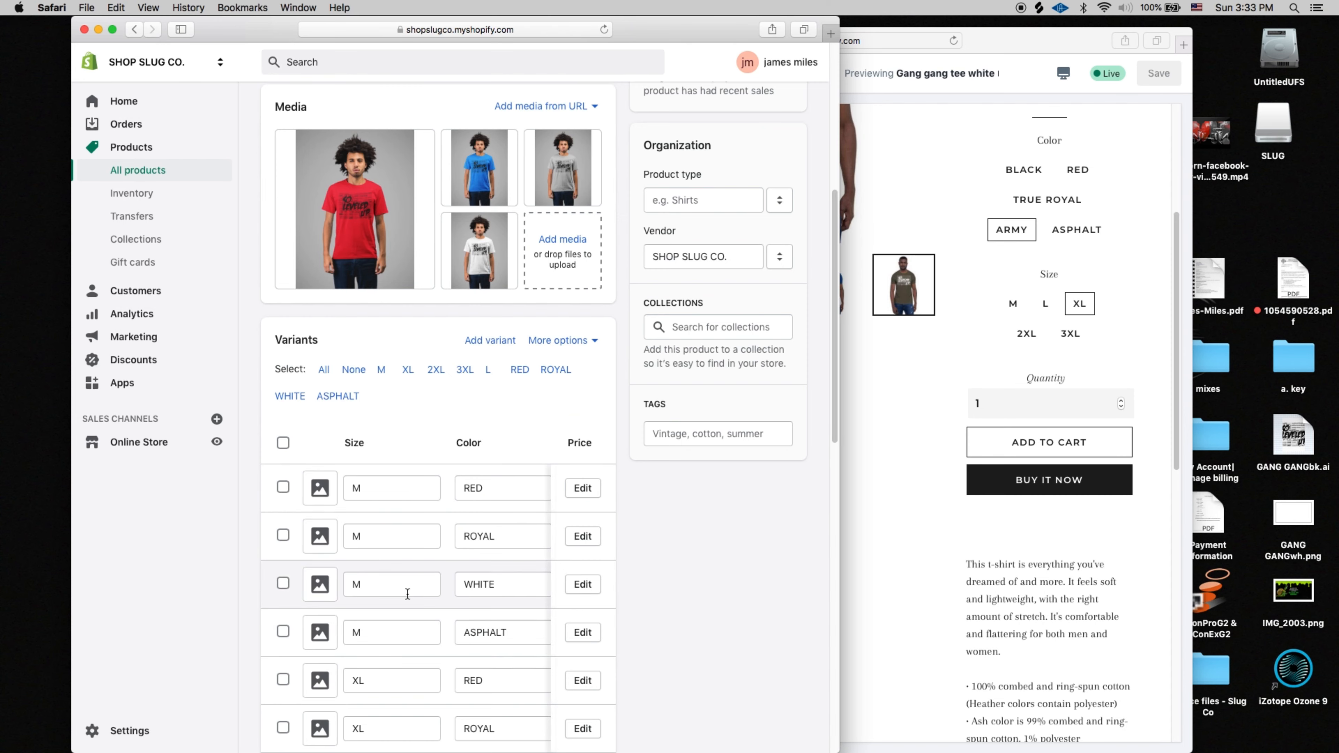
scroll(408, 593, "down", 3)
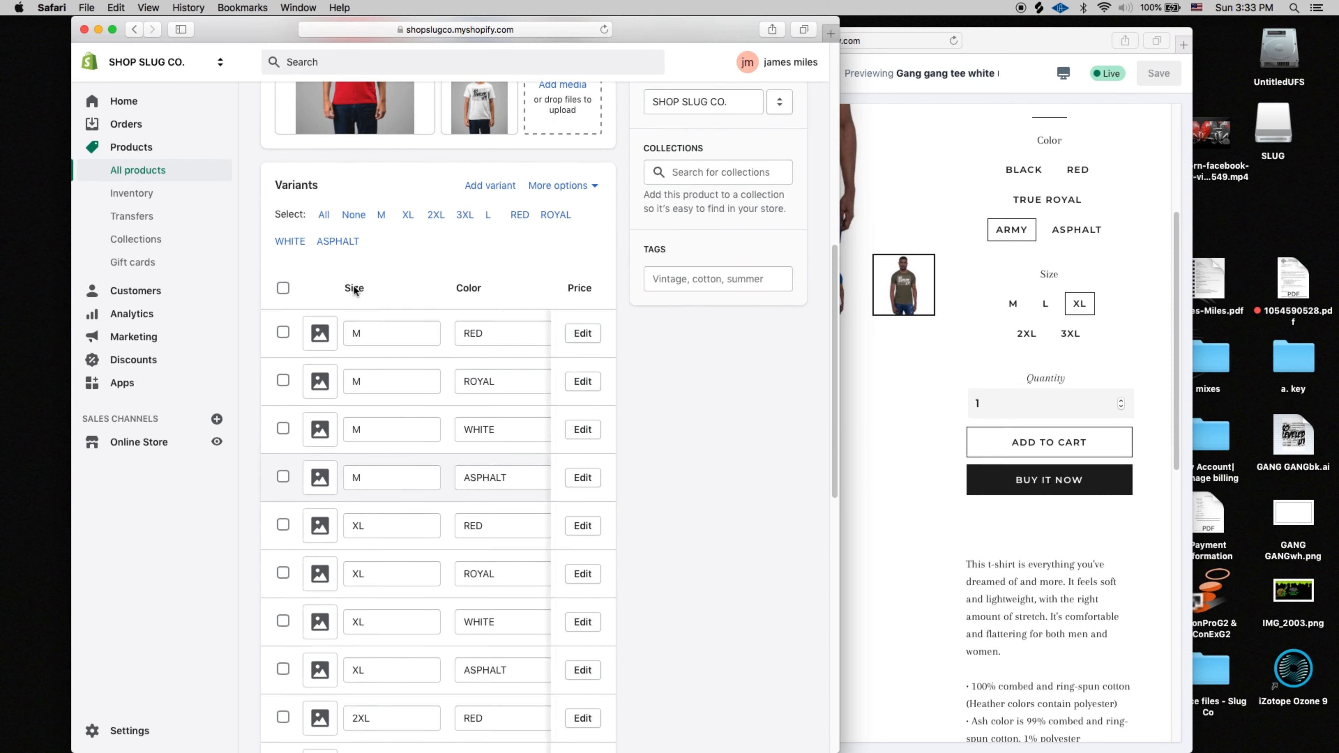
left_click(320, 335)
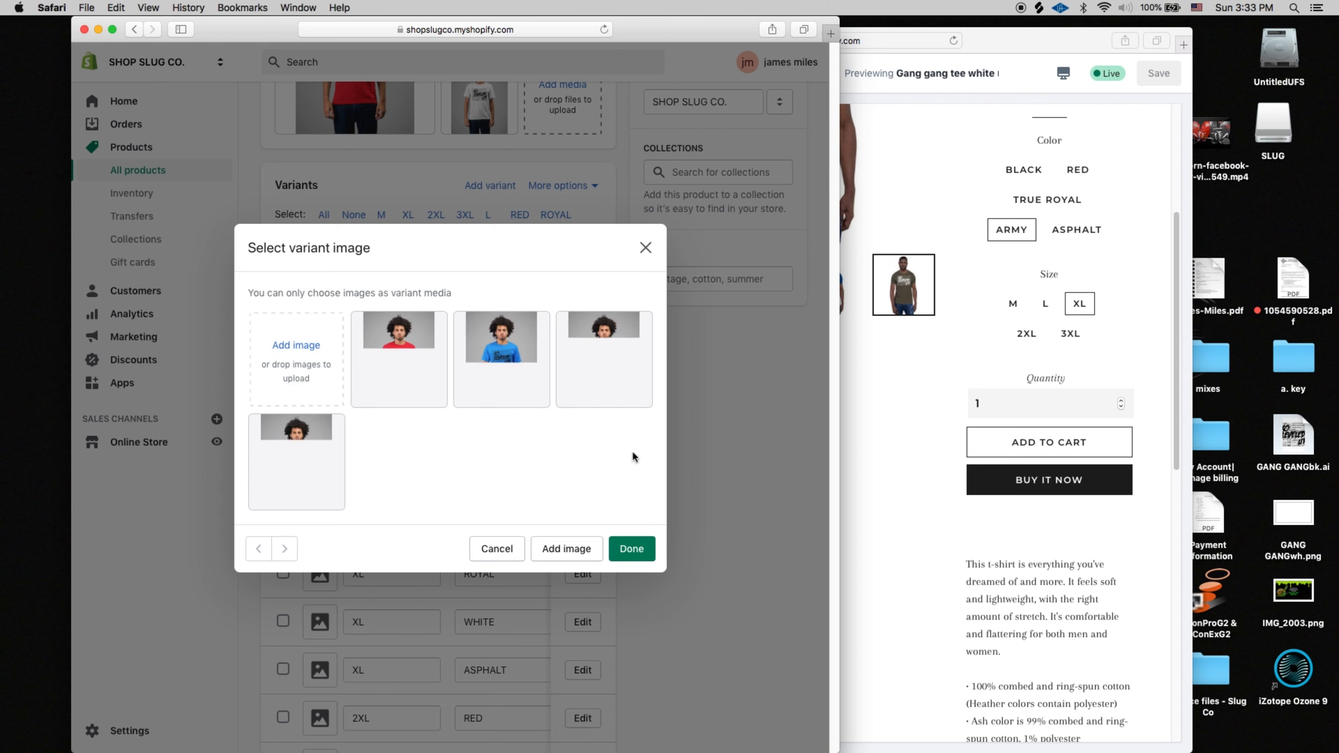
left_click(411, 343)
left_click(647, 550)
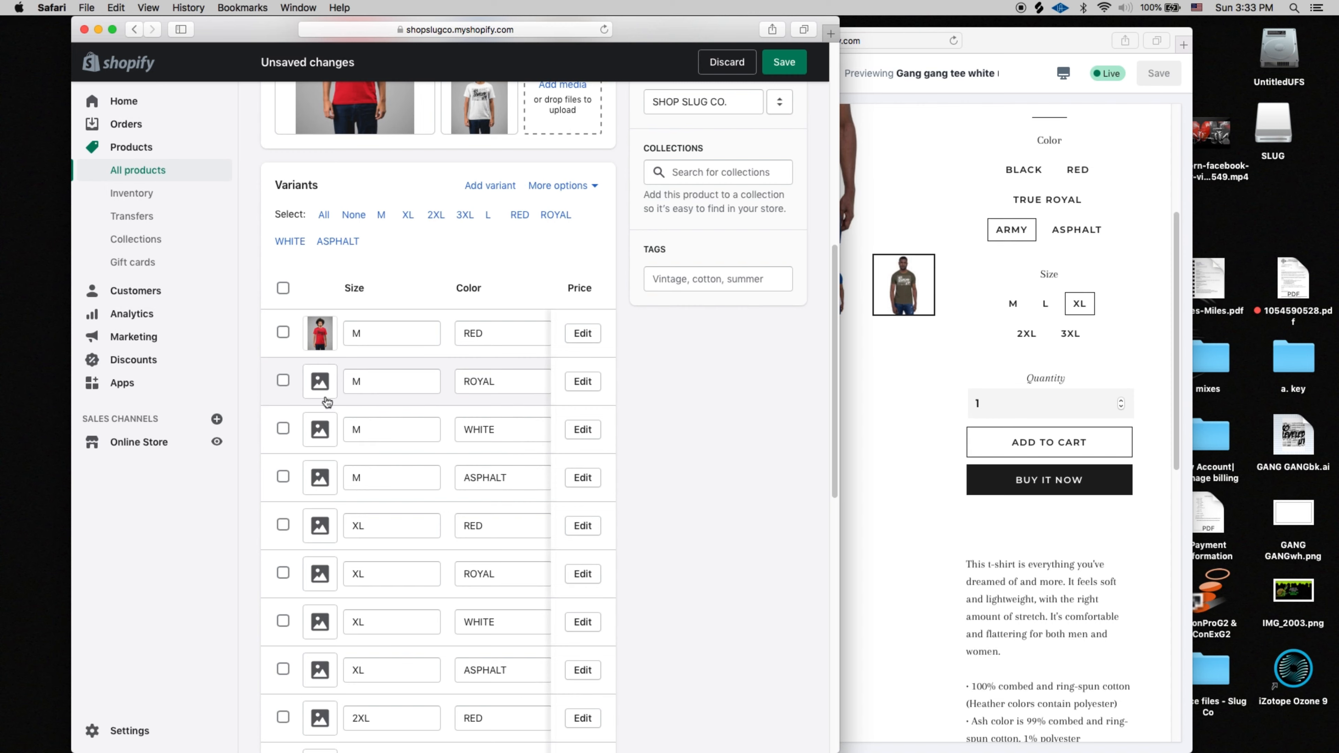
Step: Assign the blue shirt image to the M / ROYAL variant
scroll(346, 407, "down", 1)
scroll(346, 405, "down", 2)
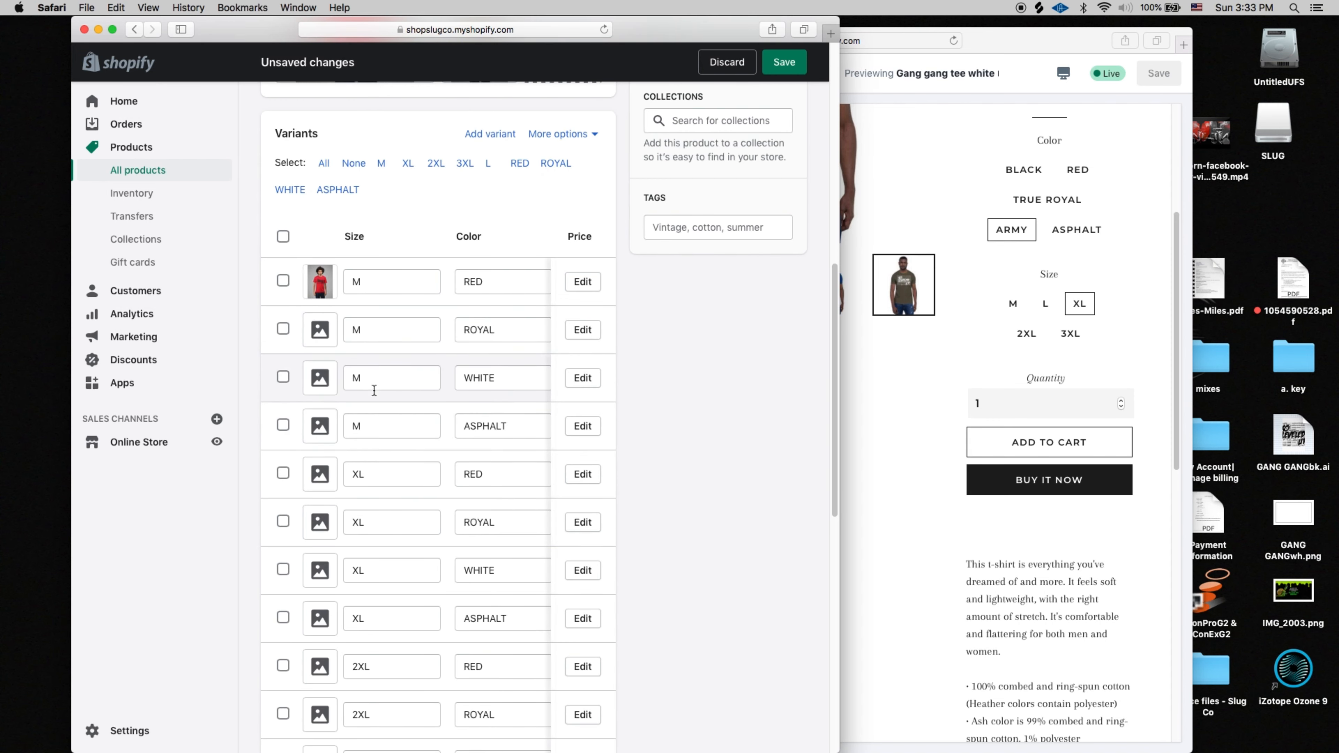
left_click(326, 335)
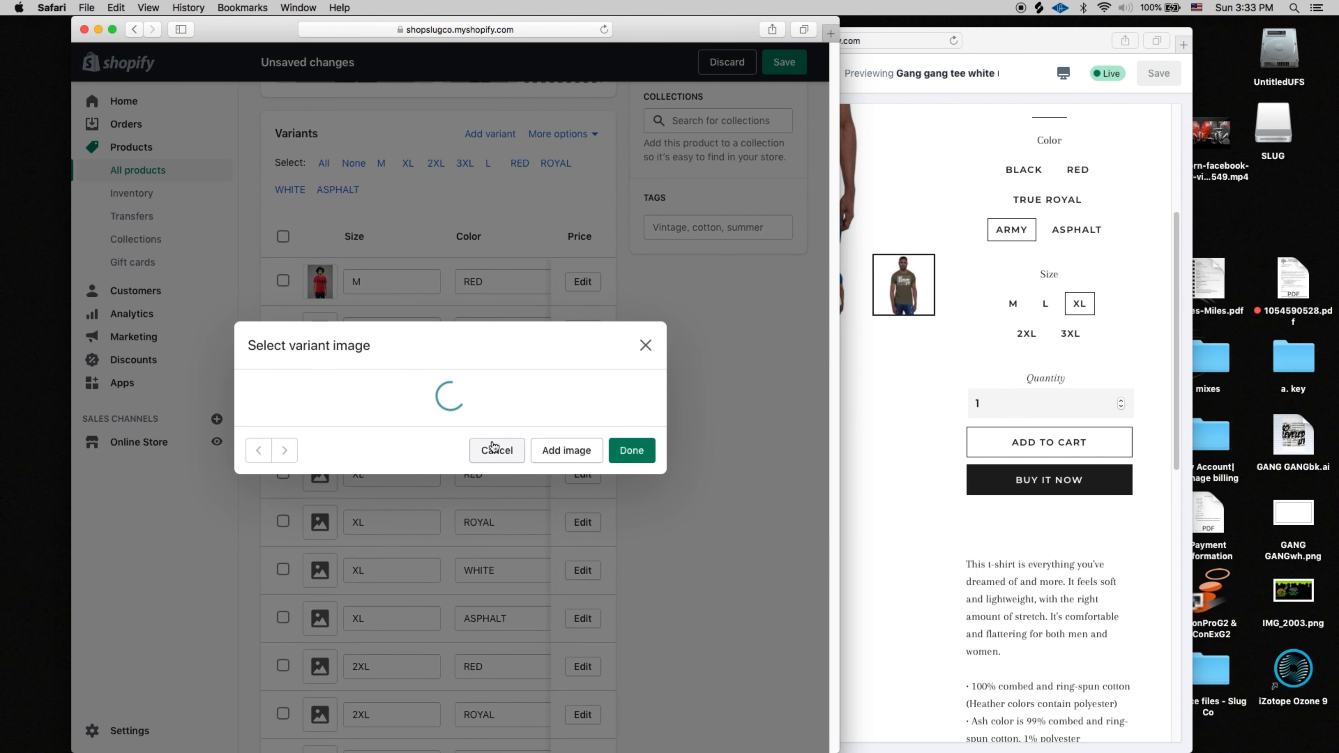
left_click(517, 404)
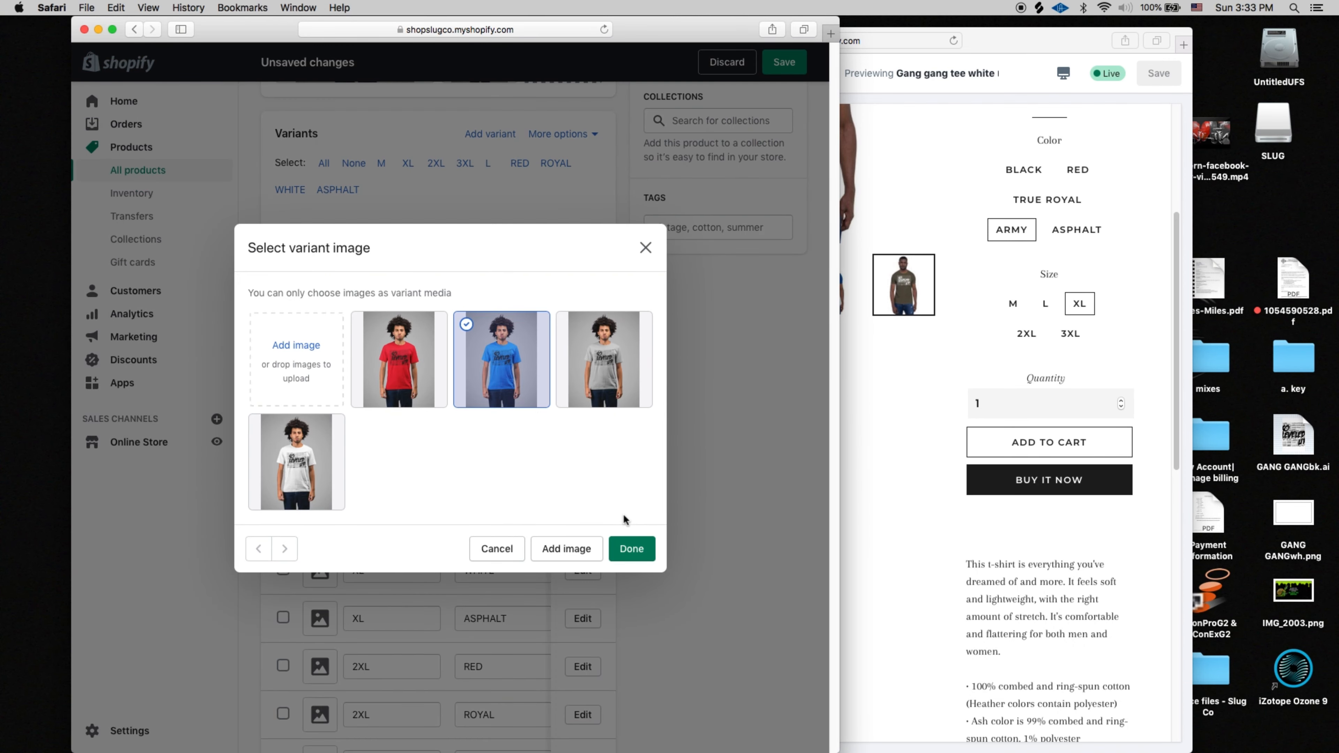
left_click(635, 548)
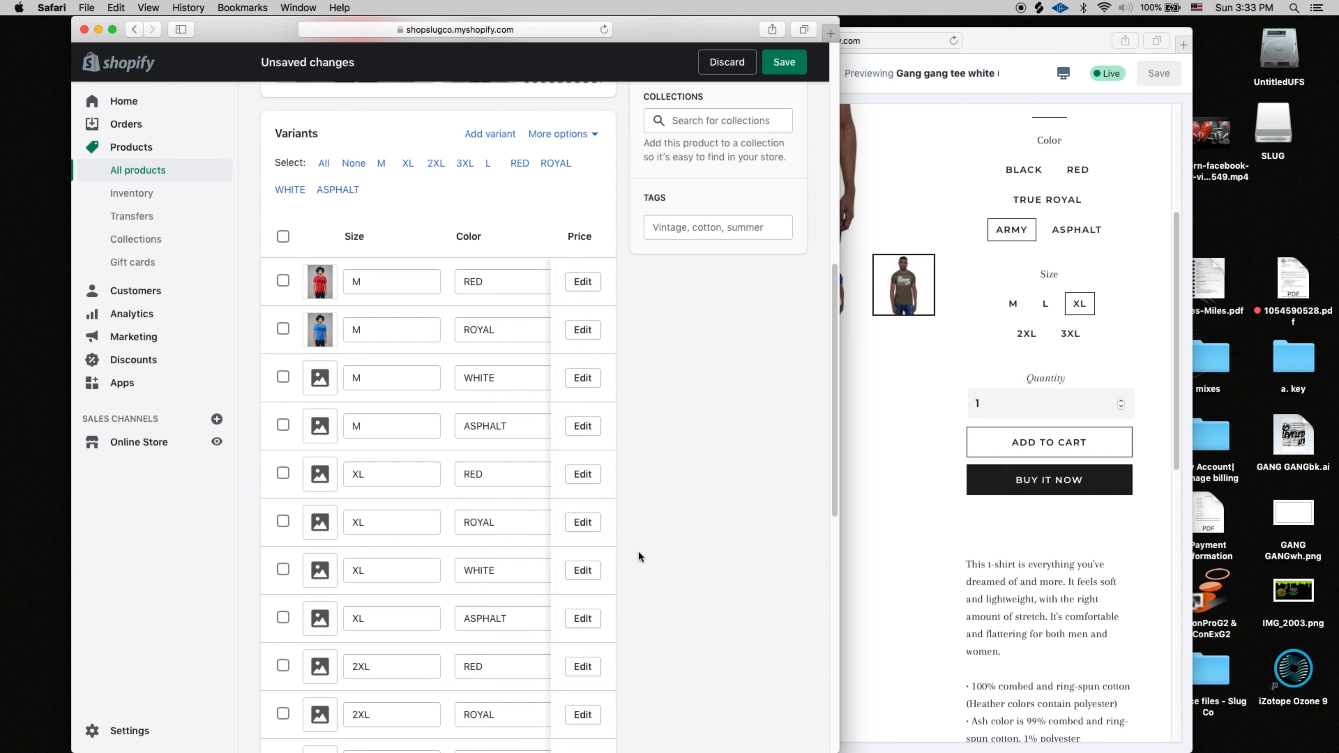
Step: Assign the white shirt image to the M / WHITE variant
left_click(318, 379)
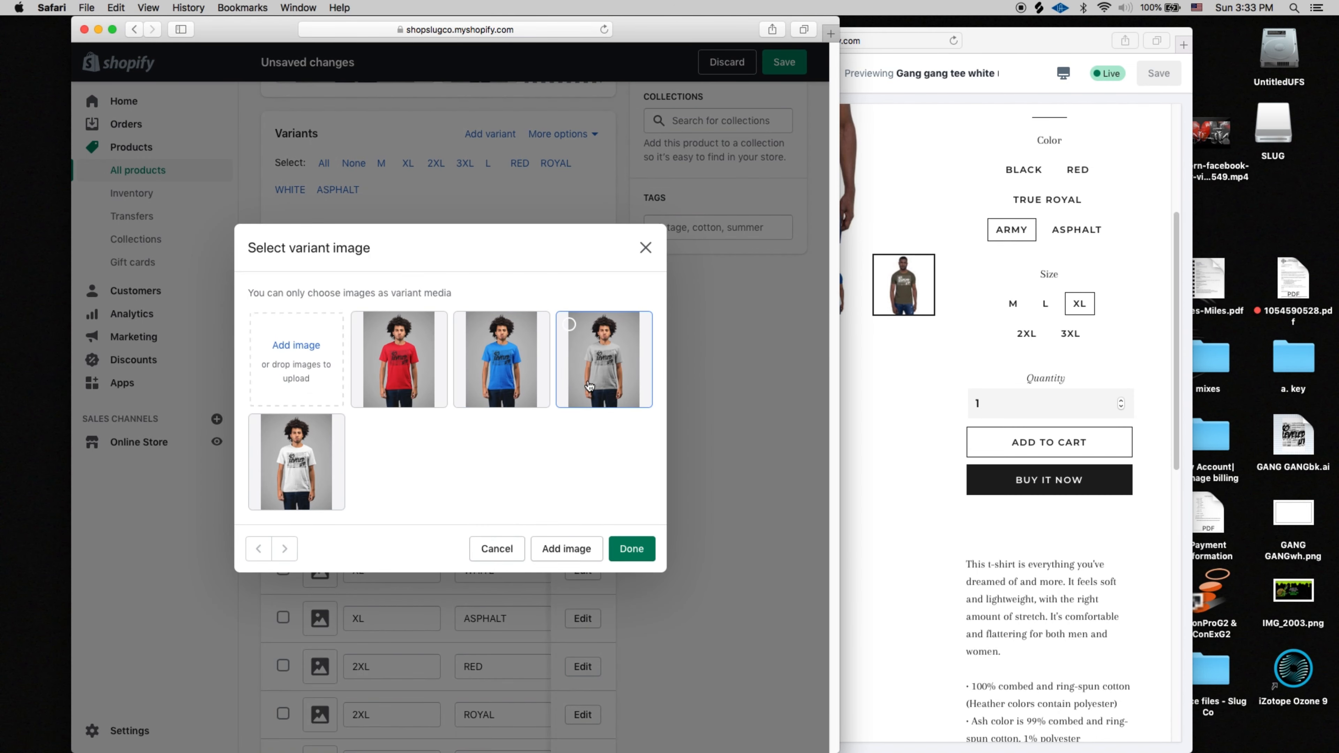
left_click(499, 552)
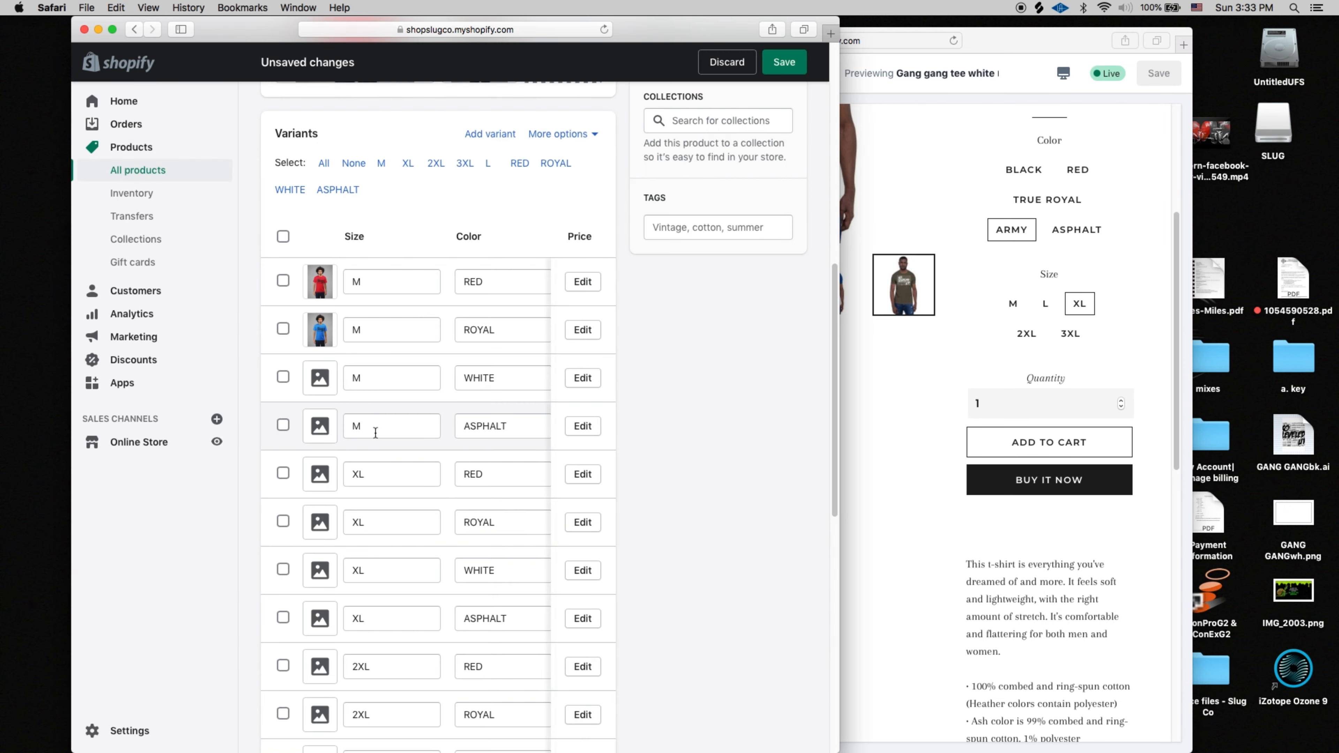
left_click(319, 390)
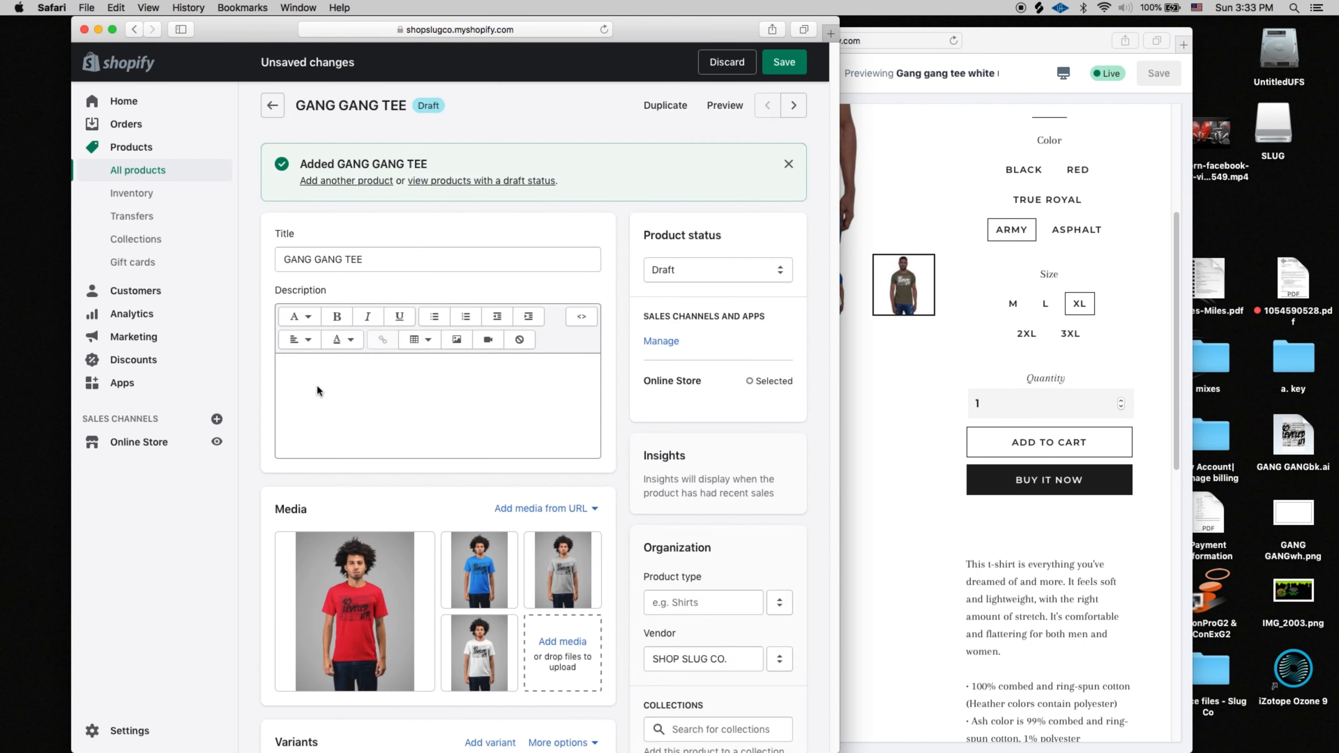
left_click(319, 449)
left_click(636, 558)
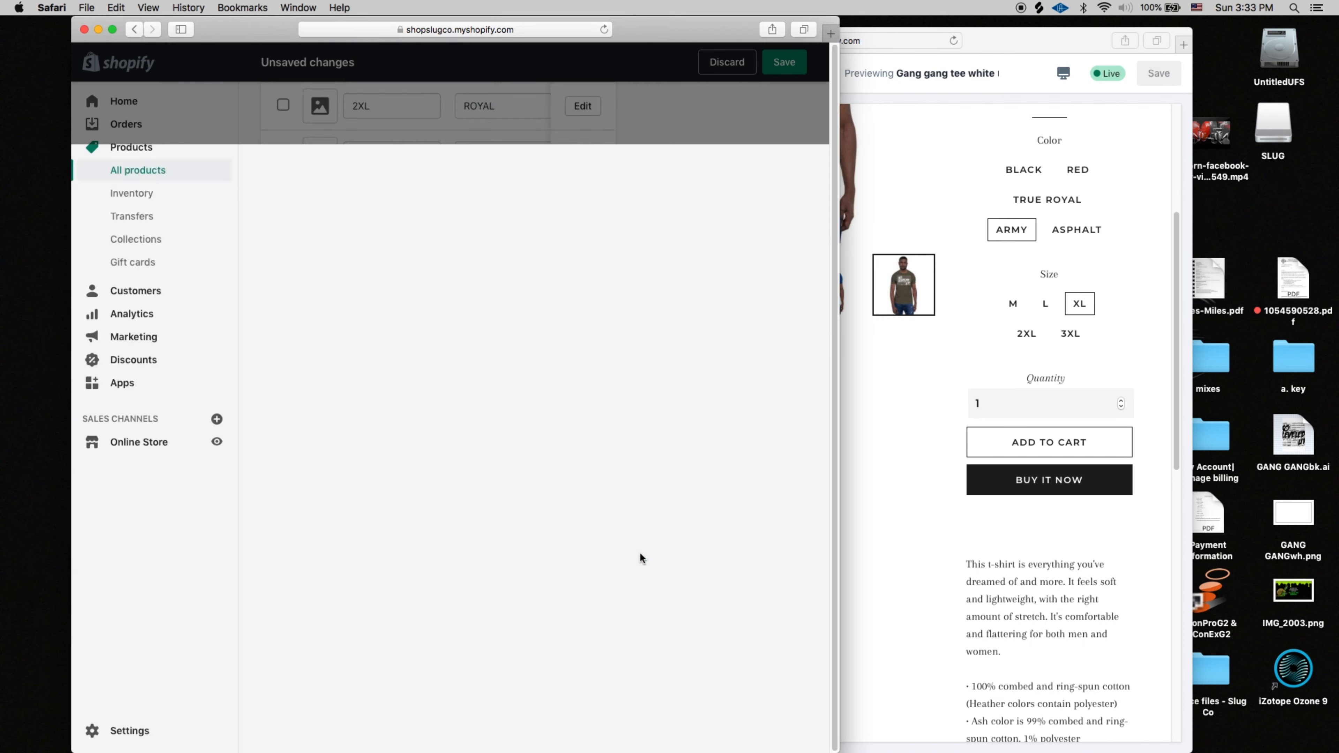
Step: Assign the grey shirt image to the M / ASPHALT variant
left_click(320, 433)
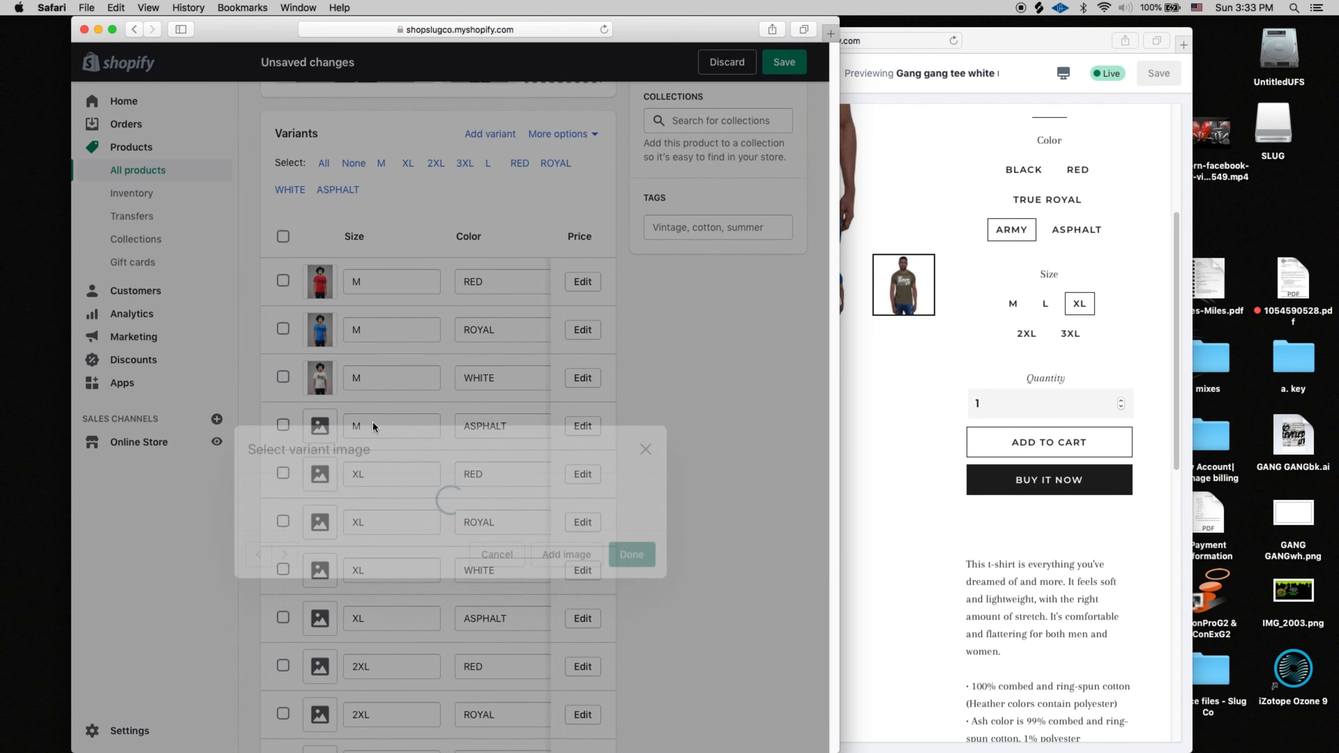
left_click(602, 384)
left_click(646, 555)
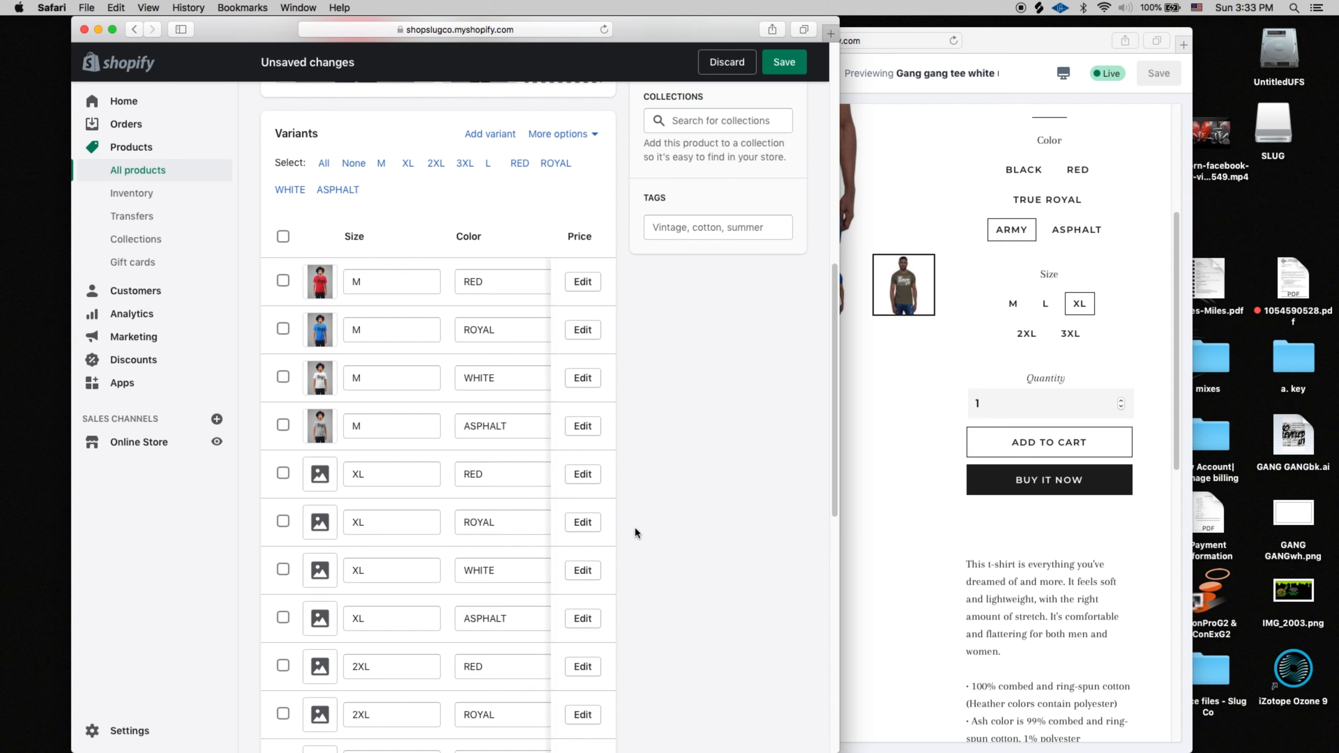
Step: Assign the red shirt image to the 3XL / RED variant
scroll(635, 532, "down", 4)
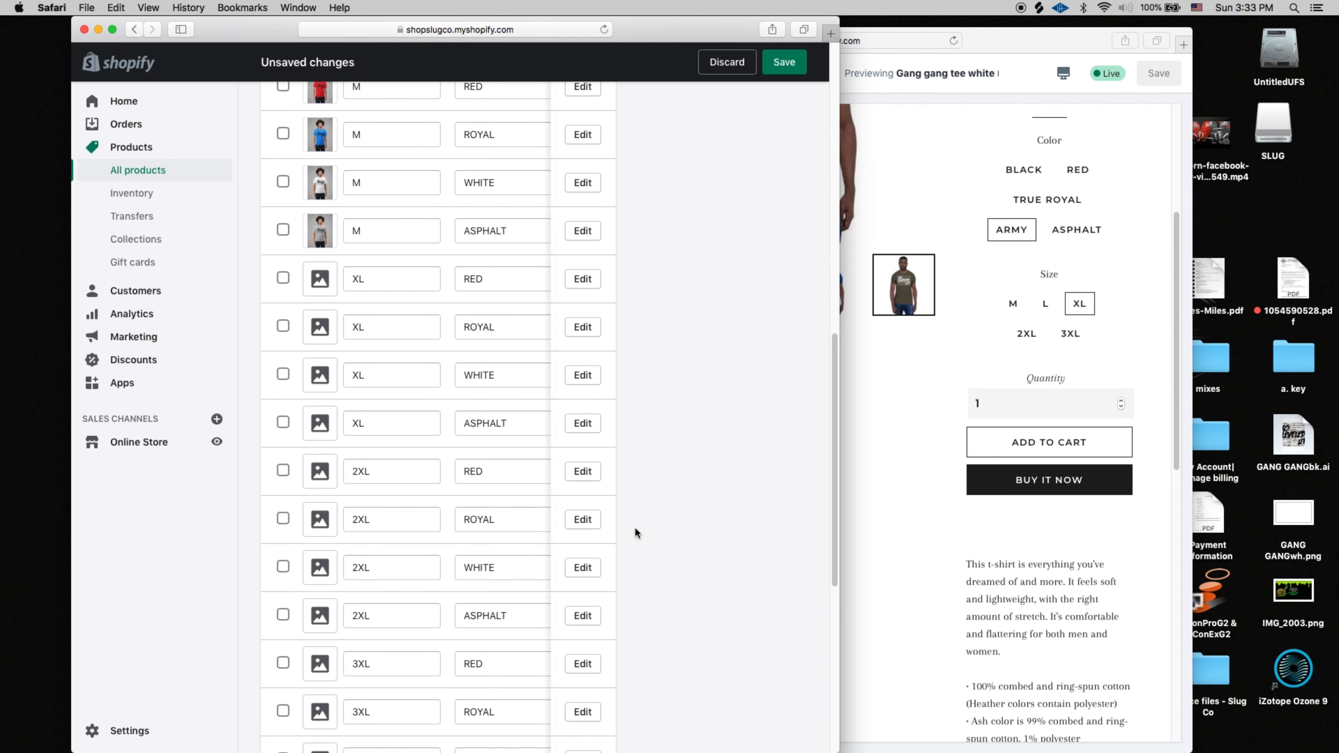
scroll(636, 527, "down", 7)
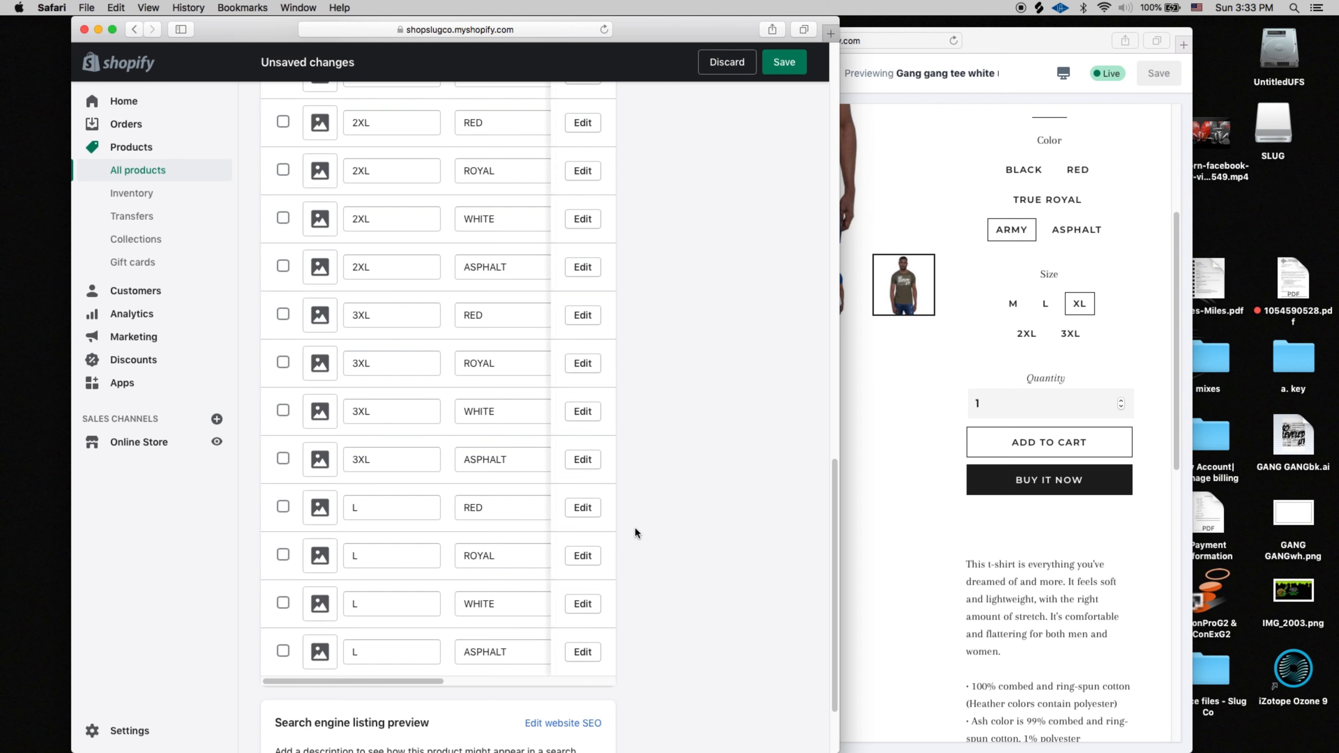
scroll(636, 526, "up", 7)
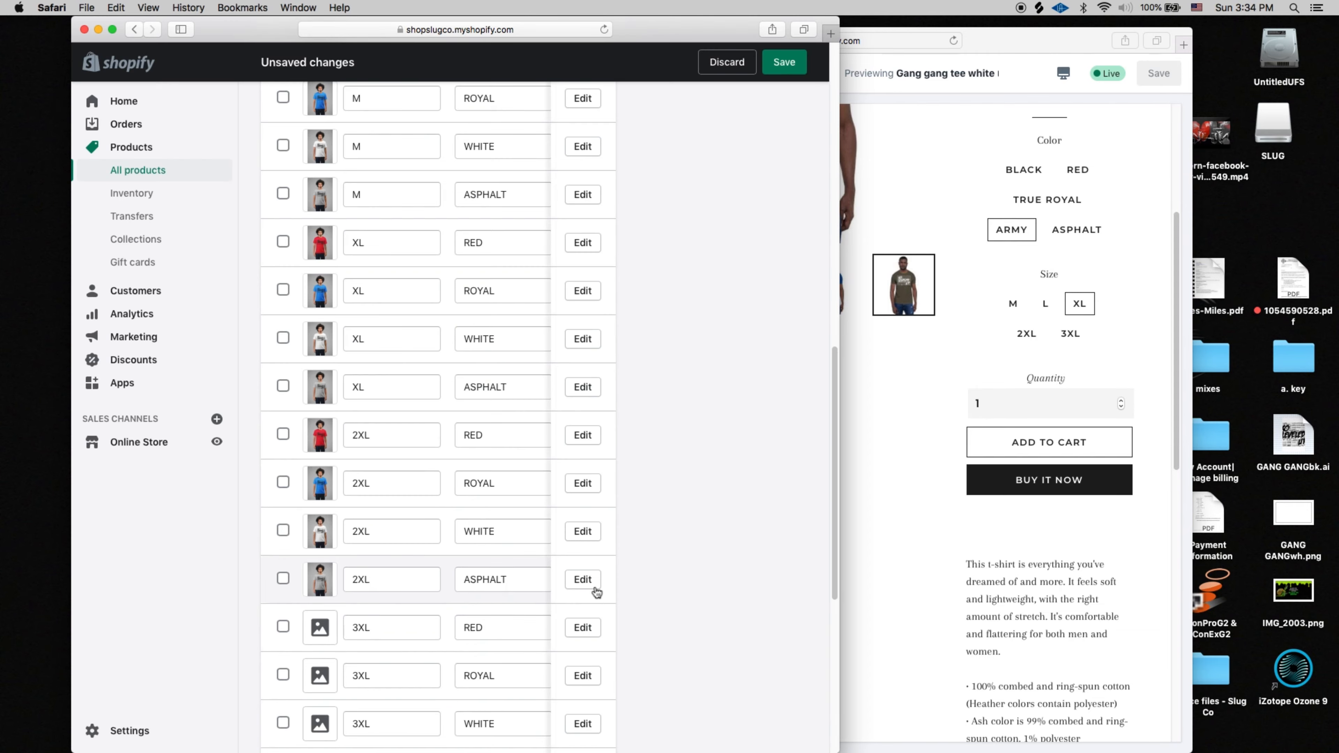
left_click(320, 579)
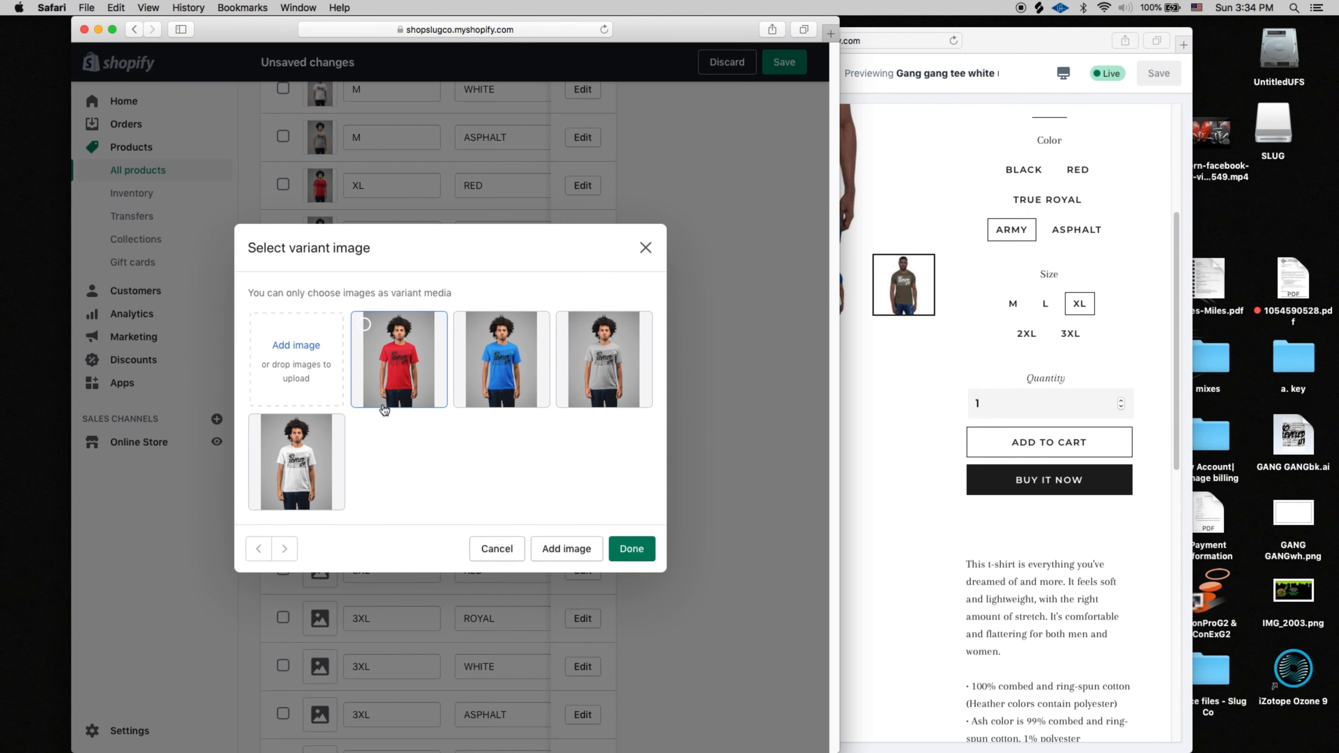
left_click(384, 409)
left_click(631, 549)
Step: Assign the blue shirt image to the 3XL / ROYAL variant
scroll(337, 659, "down", 2)
left_click(320, 530)
left_click(626, 404)
left_click(622, 550)
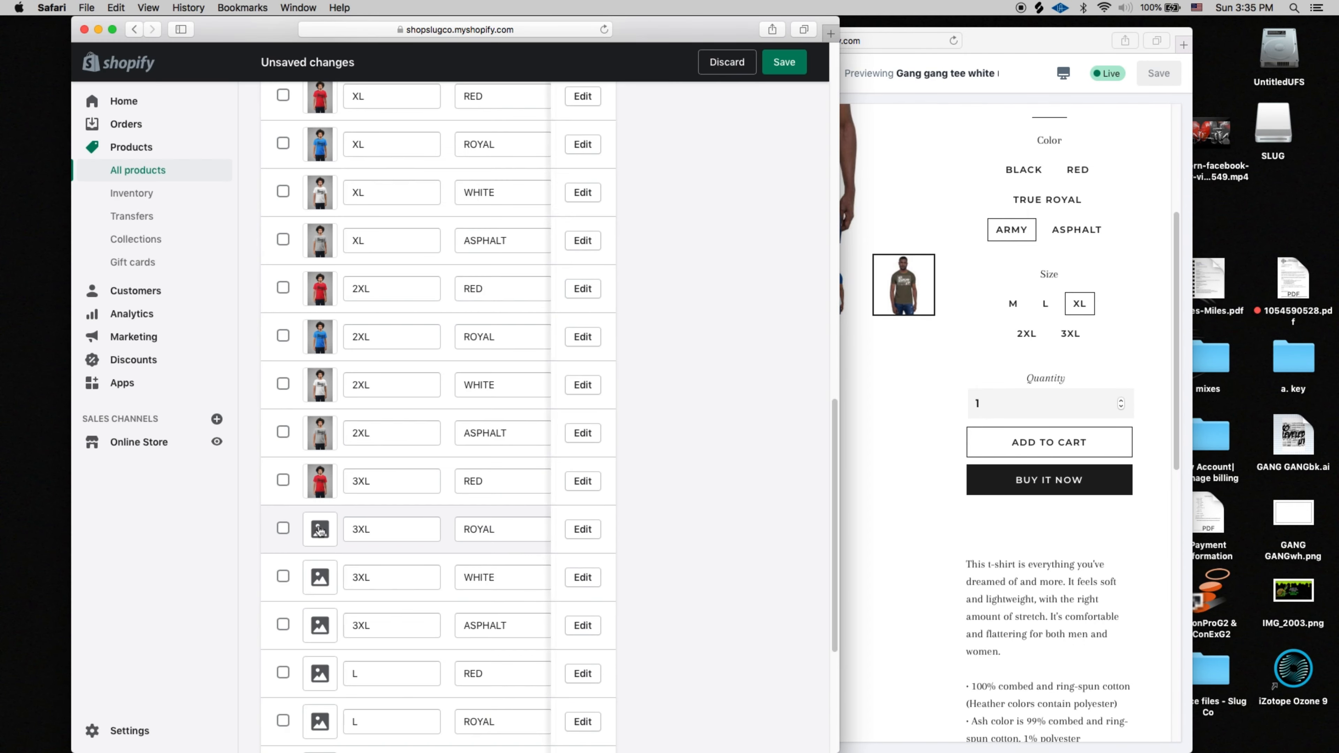
left_click(320, 530)
left_click(501, 369)
left_click(627, 549)
Step: Assign the white shirt image to the 3XL / WHITE variant and the grey shirt image to 3XL / ASPHALT
left_click(320, 578)
left_click(296, 462)
left_click(622, 550)
scroll(337, 553, "down", 4)
left_click(320, 432)
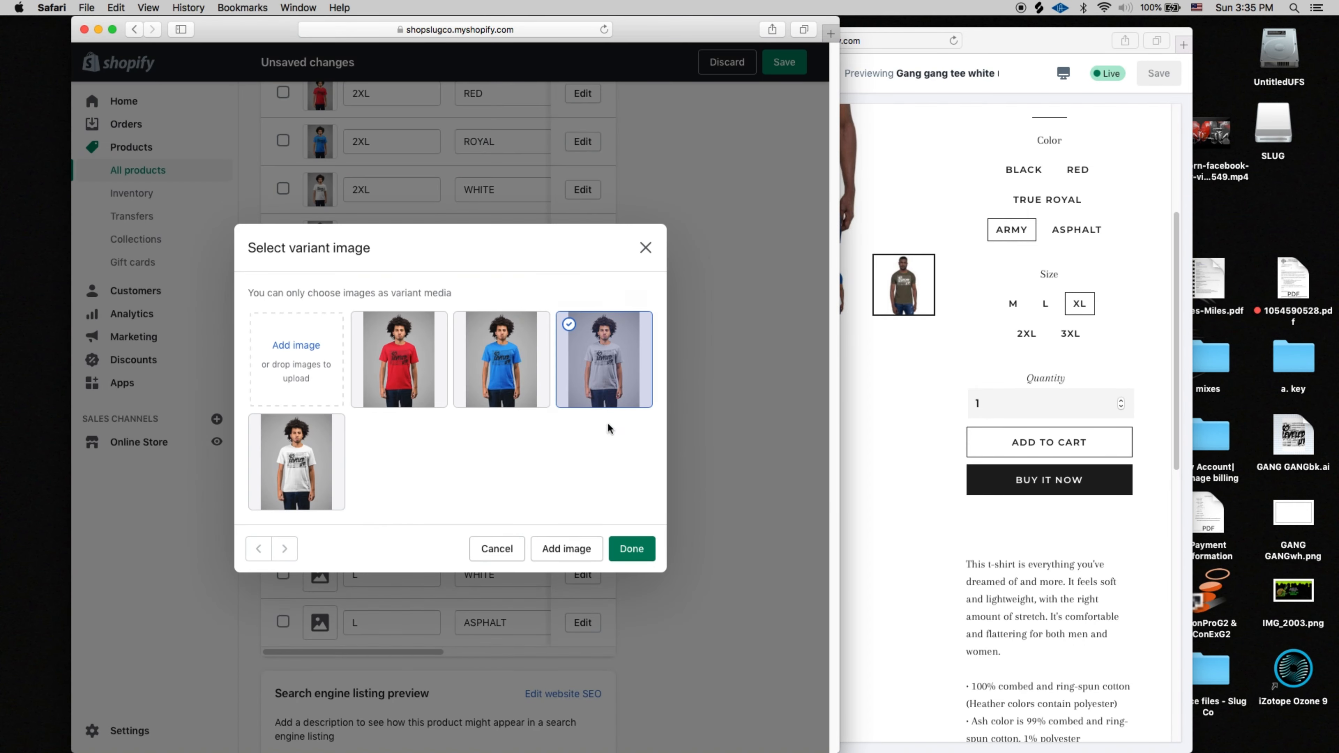
left_click(627, 549)
Step: Assign the red shirt image to the L / RED variant and the blue shirt image to L / ROYAL
left_click(316, 477)
left_click(399, 377)
left_click(626, 549)
left_click(322, 526)
left_click(605, 394)
left_click(502, 374)
left_click(628, 550)
Step: Assign the white shirt image to the L / WHITE variant and the grey shirt image to L / ASPHALT
left_click(321, 576)
left_click(296, 462)
left_click(622, 549)
left_click(320, 623)
left_click(605, 385)
left_click(623, 551)
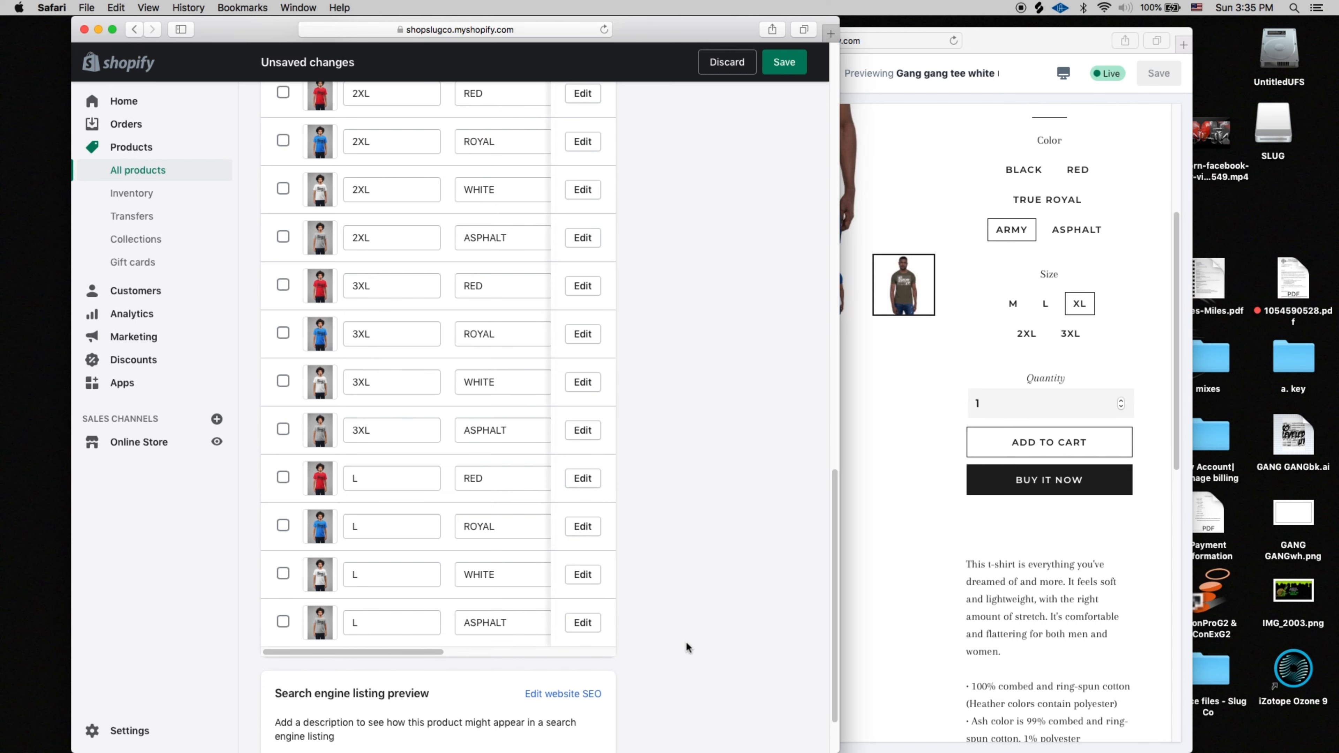
Step: Save the GANG GANG TEE product and check the images assigned in its variant list
scroll(719, 615, "down", 3)
left_click(783, 715)
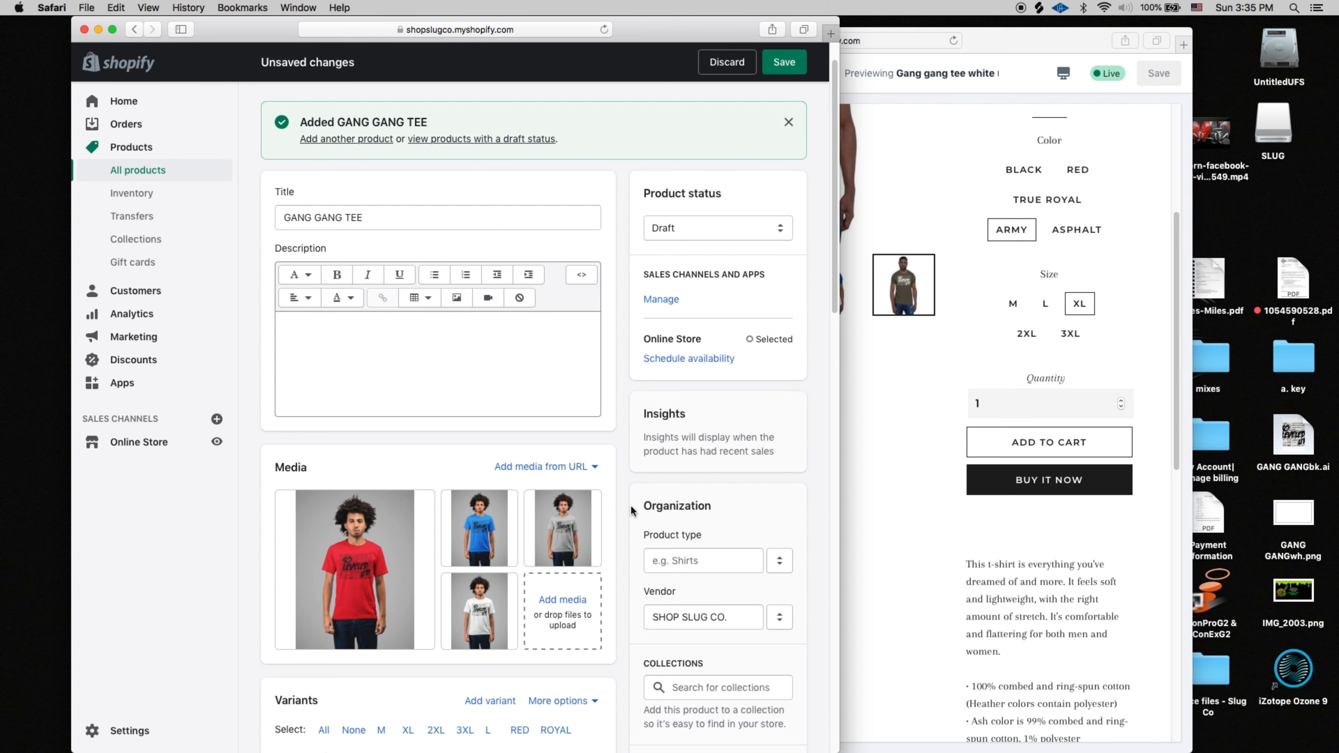
scroll(618, 549, "down", 15)
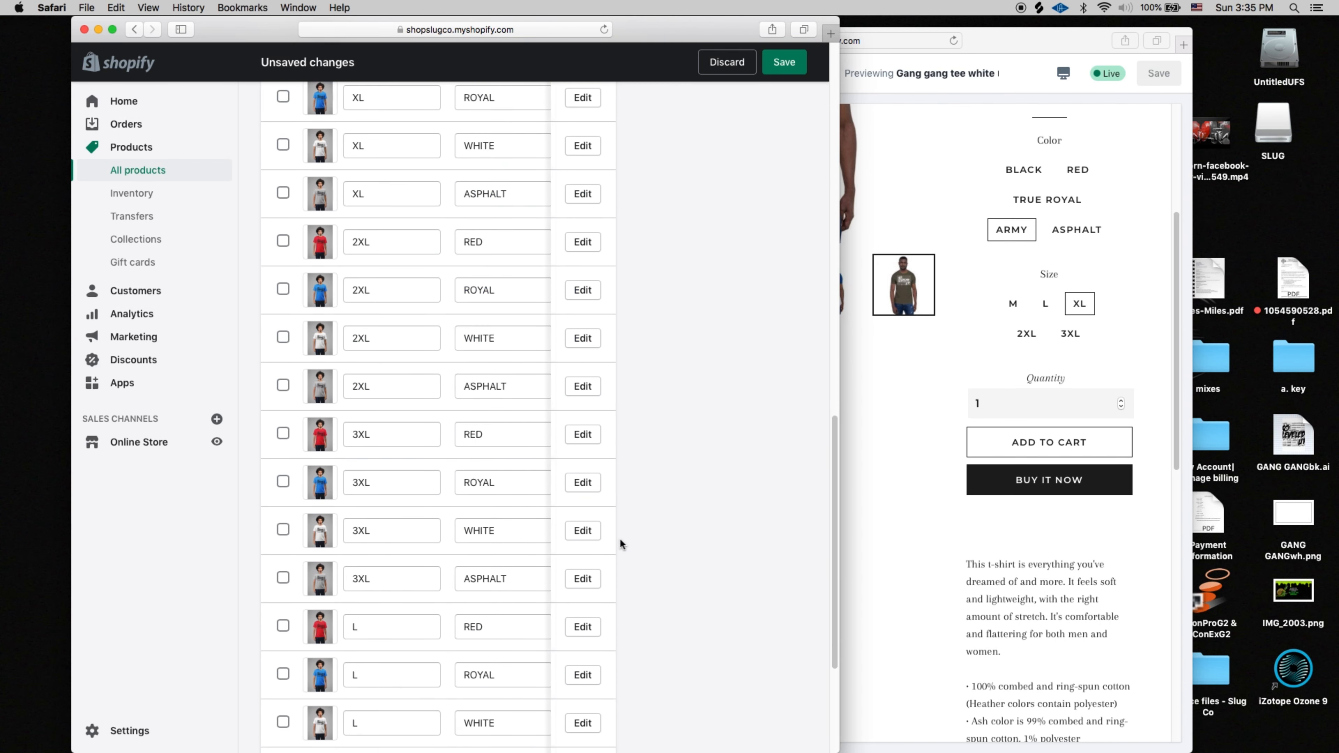
left_click(785, 715)
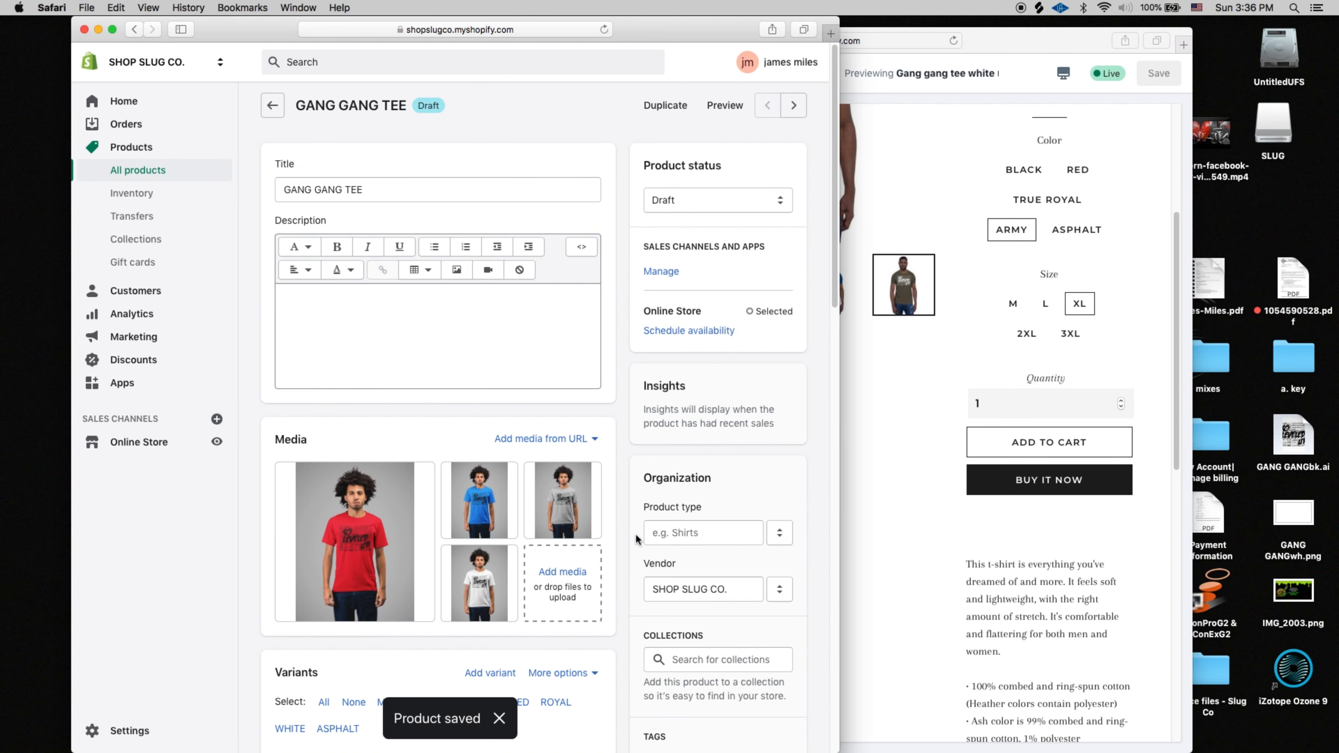
scroll(647, 550, "down", 15)
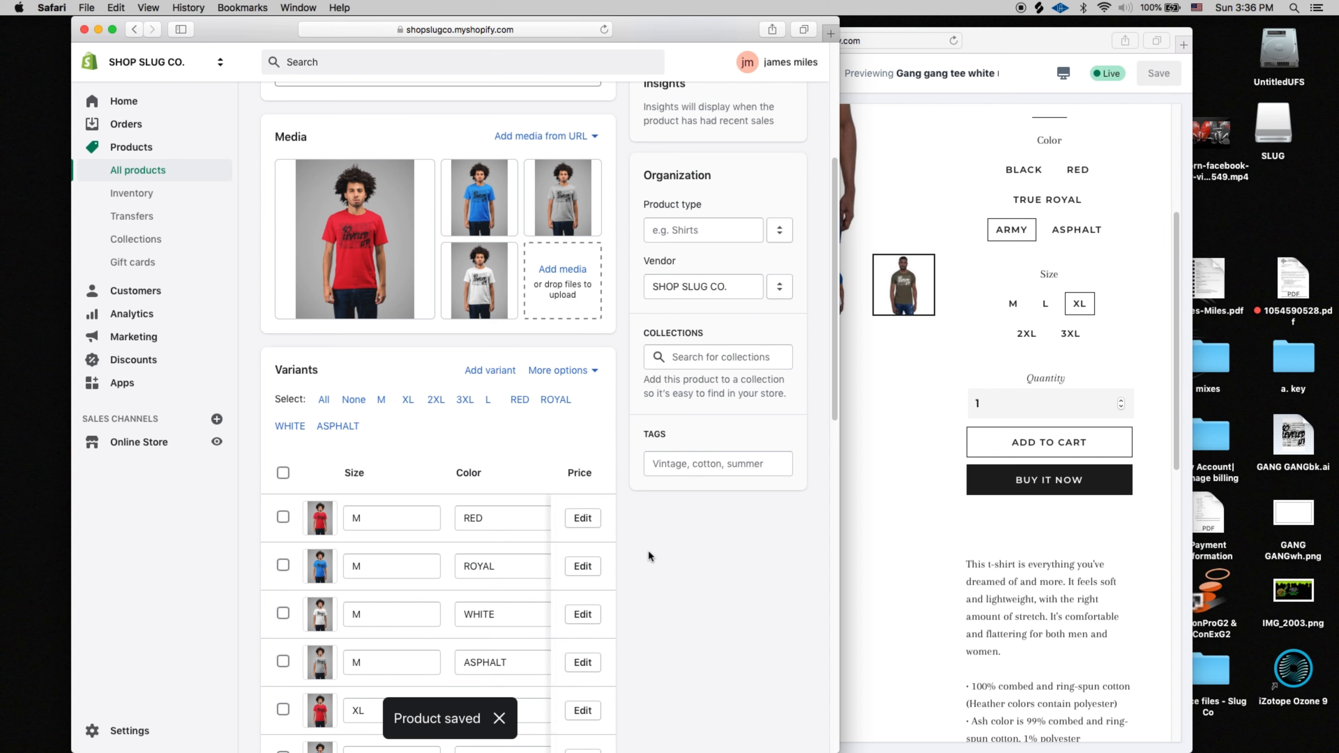
scroll(647, 550, "up", 10)
scroll(648, 549, "up", 5)
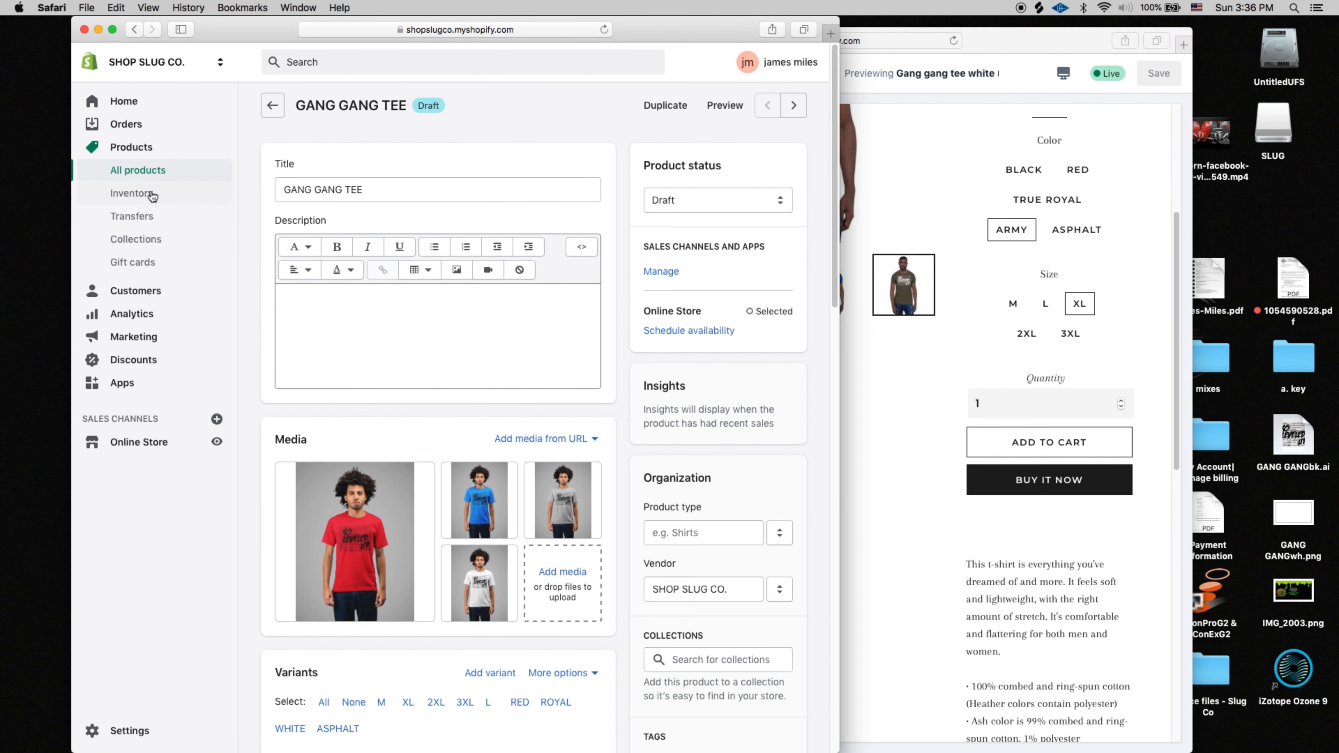
Step: Delete the older active GANG GANG TEE product from the product list
left_click(153, 170)
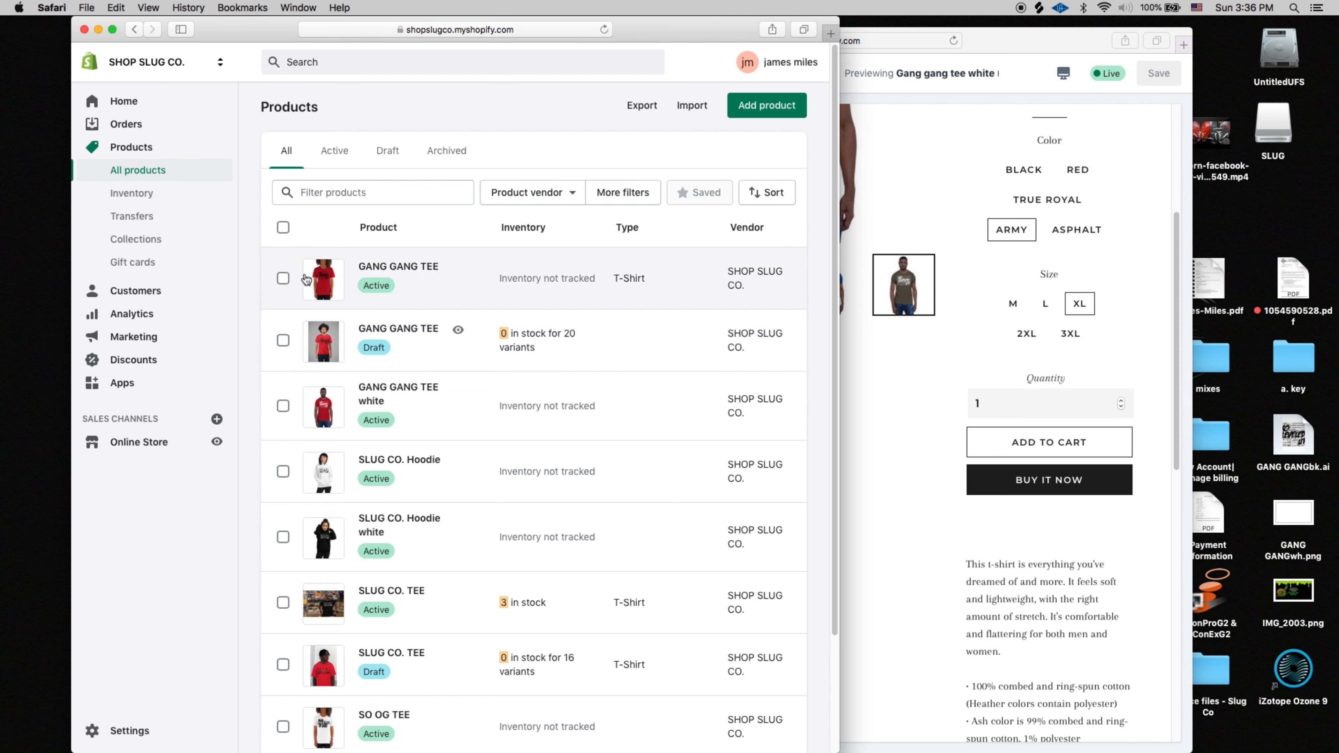
left_click(283, 278)
left_click(491, 229)
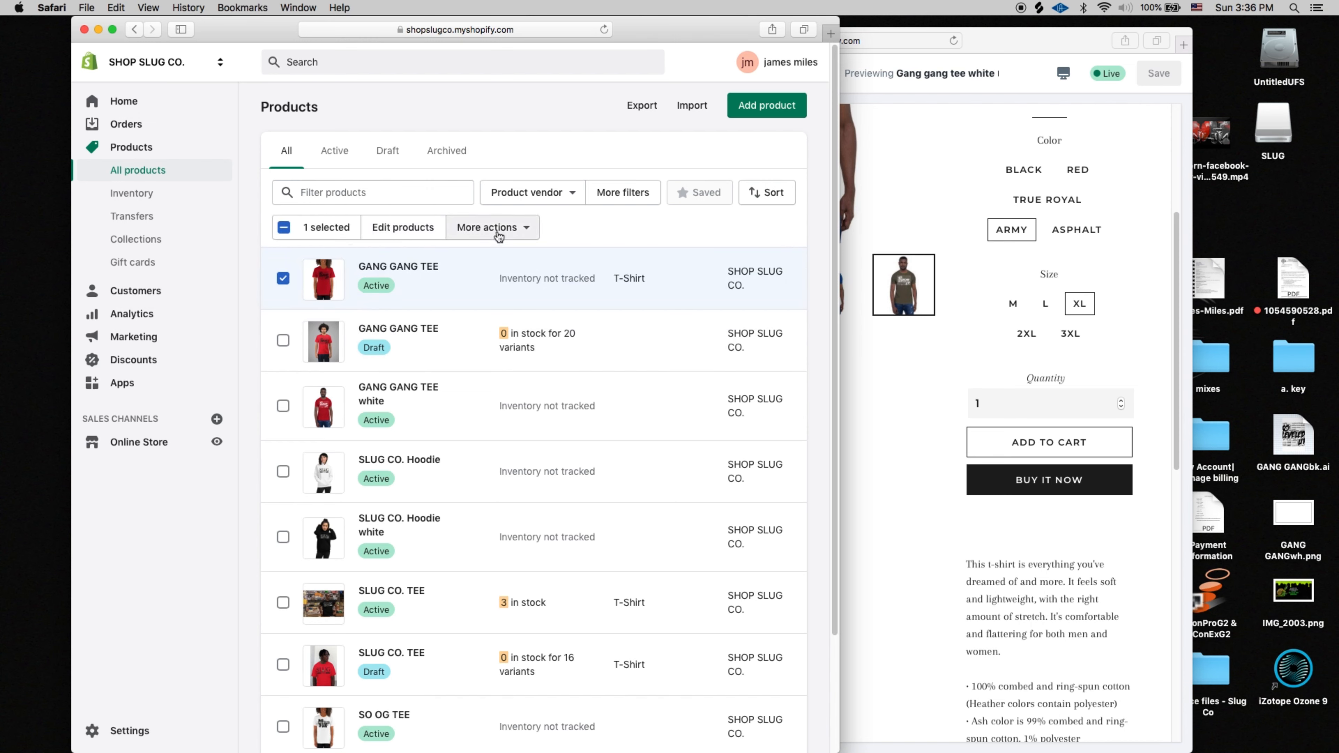
left_click(477, 348)
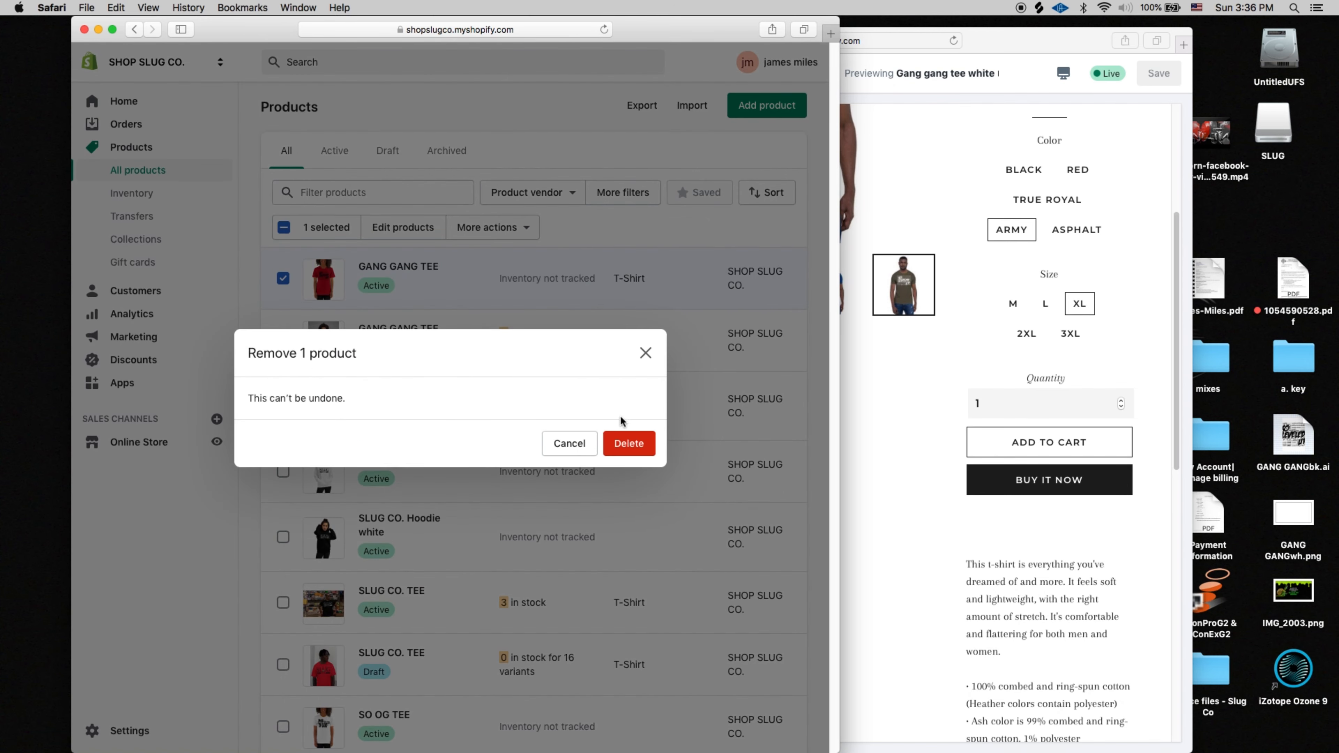
left_click(647, 445)
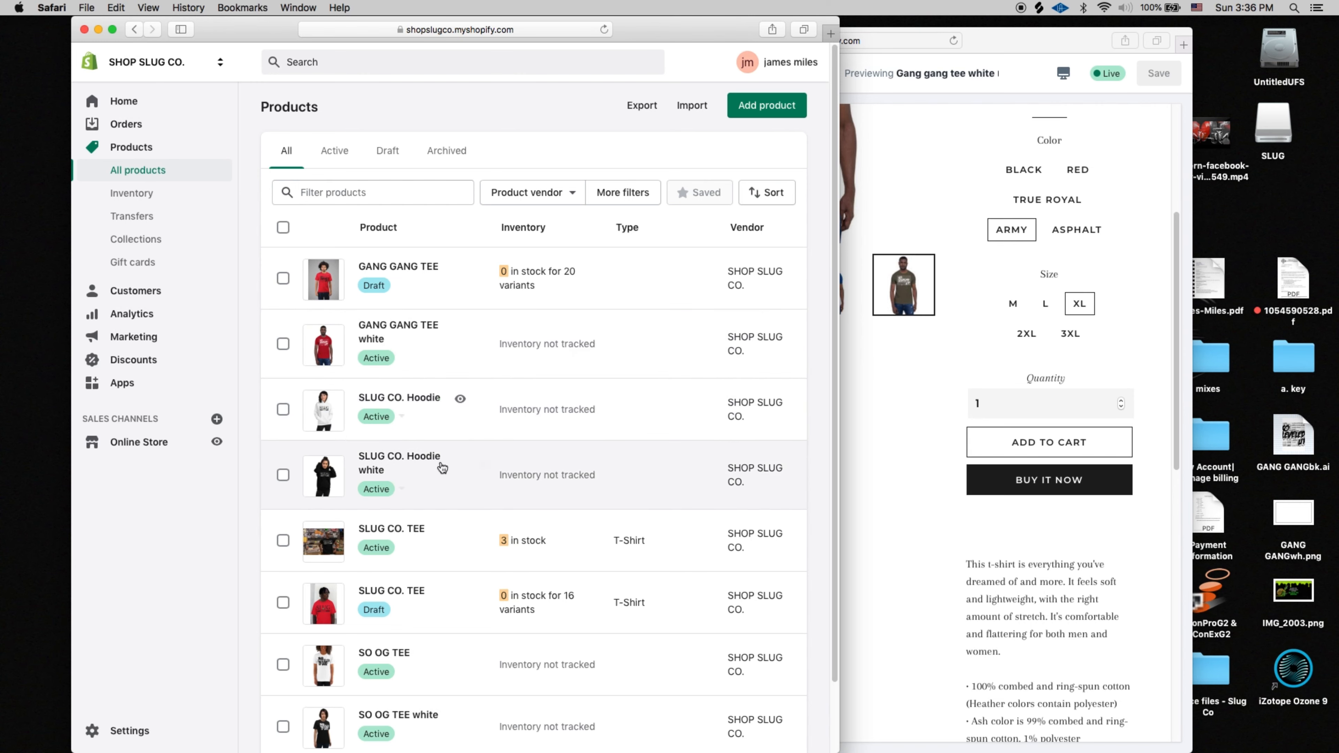
Step: Add the red shirt image in bulk to the RED variants in sizes M, L, XL, 2XJ and 3XL of the women's shirt product
scroll(489, 533, "down", 3)
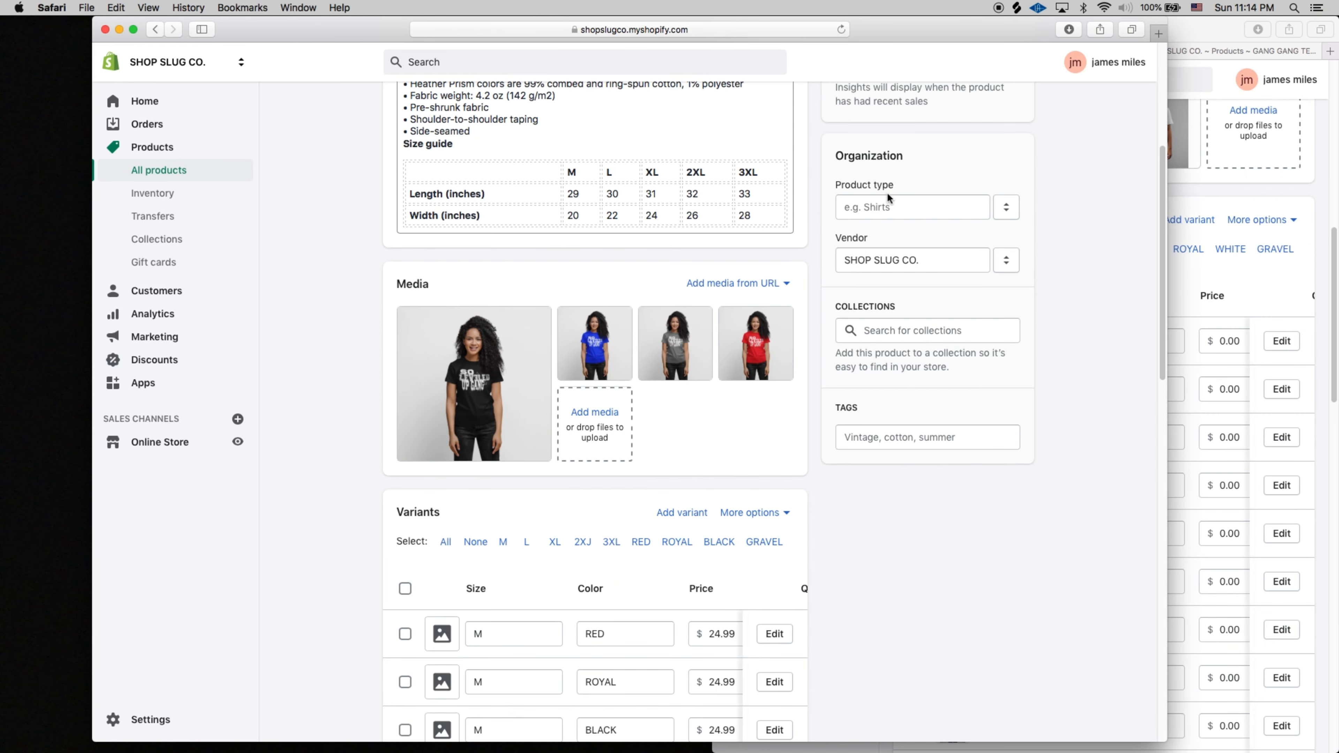
scroll(823, 224, "down", 5)
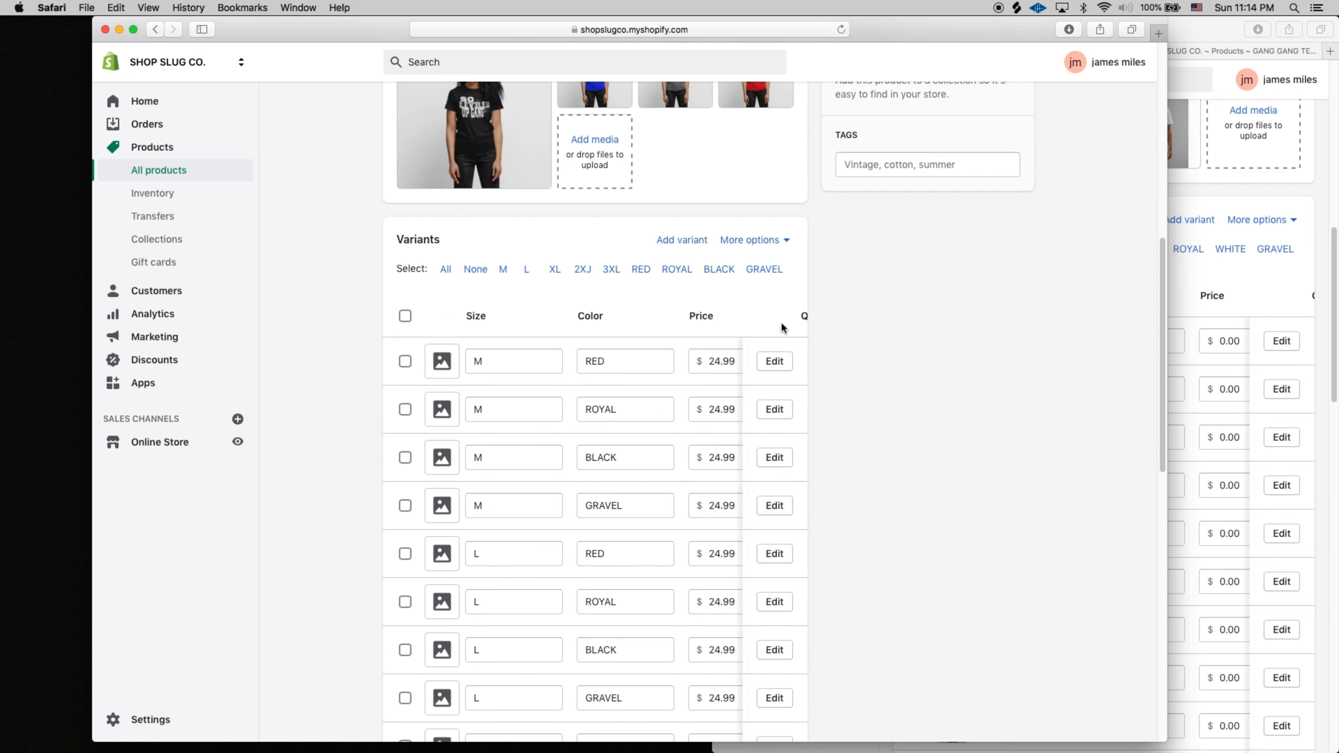
scroll(831, 348, "up", 1)
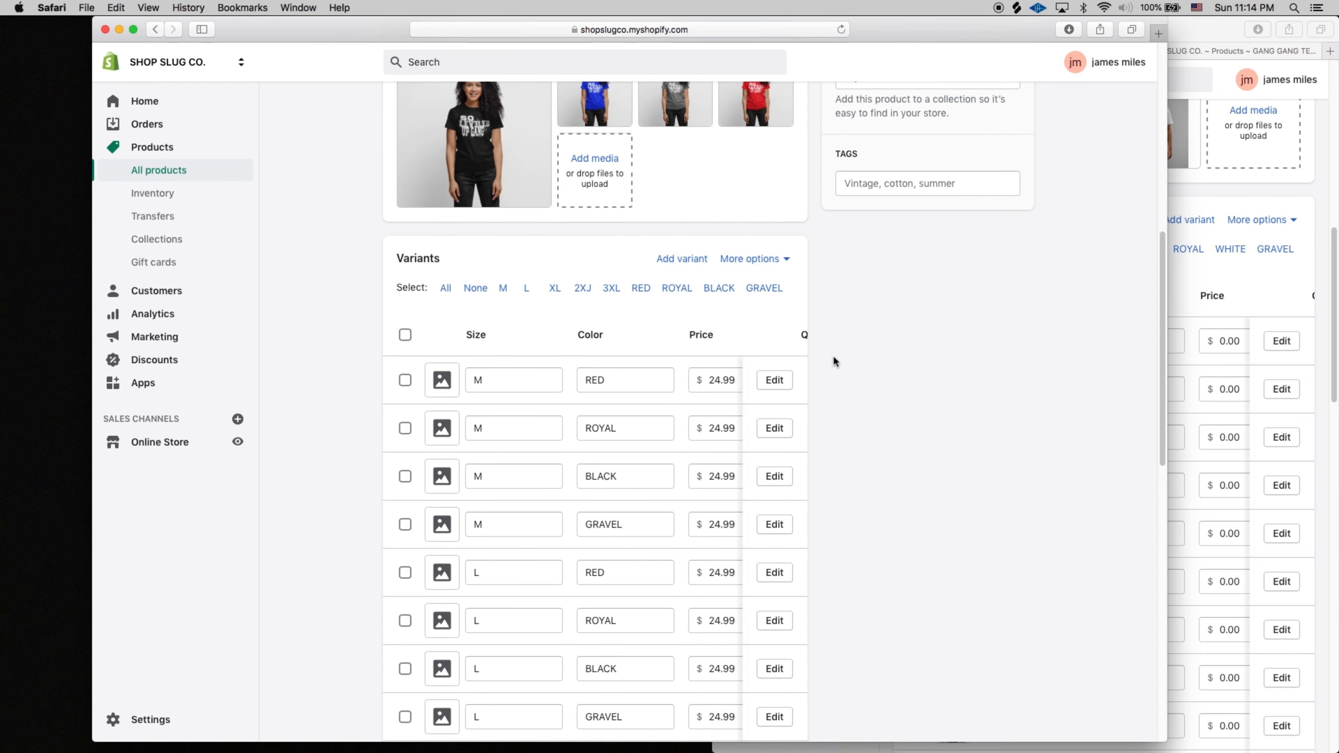
scroll(859, 416, "down", 1)
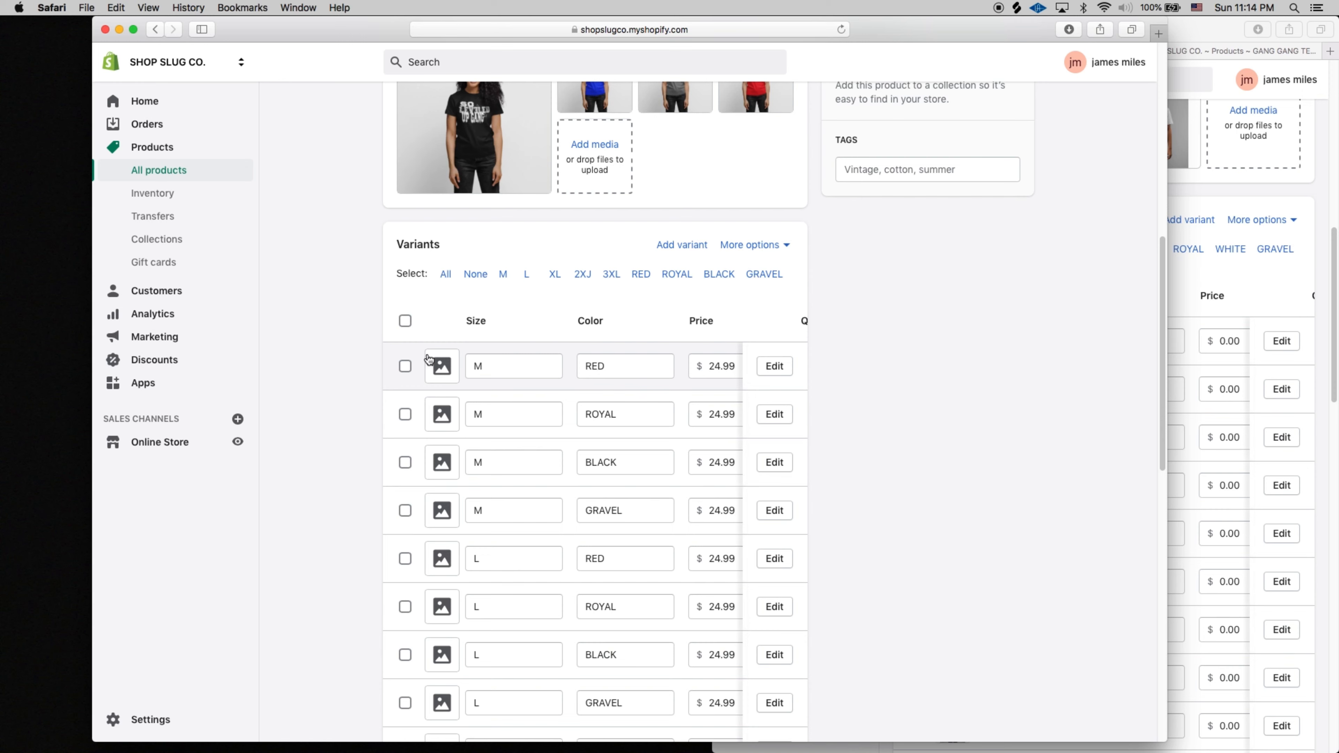
left_click(406, 366)
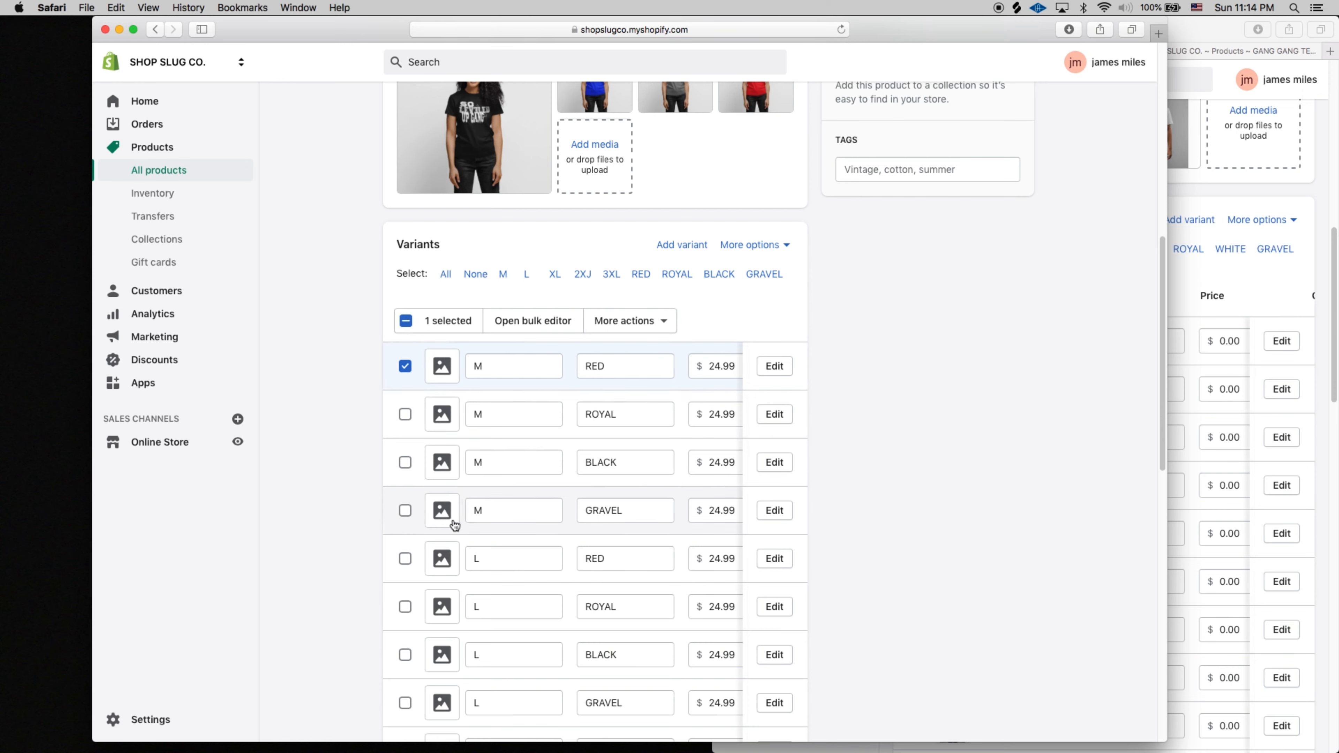
left_click(405, 558)
scroll(453, 527, "down", 5)
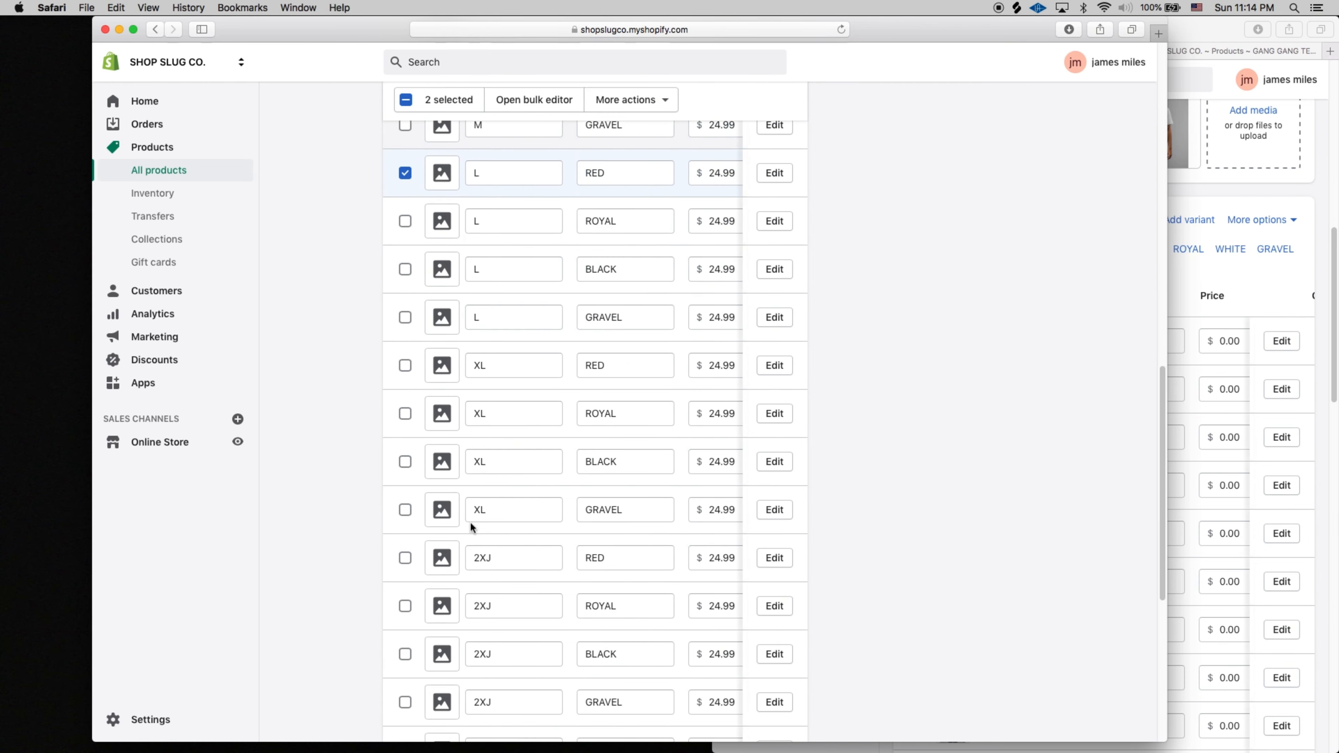
left_click(404, 365)
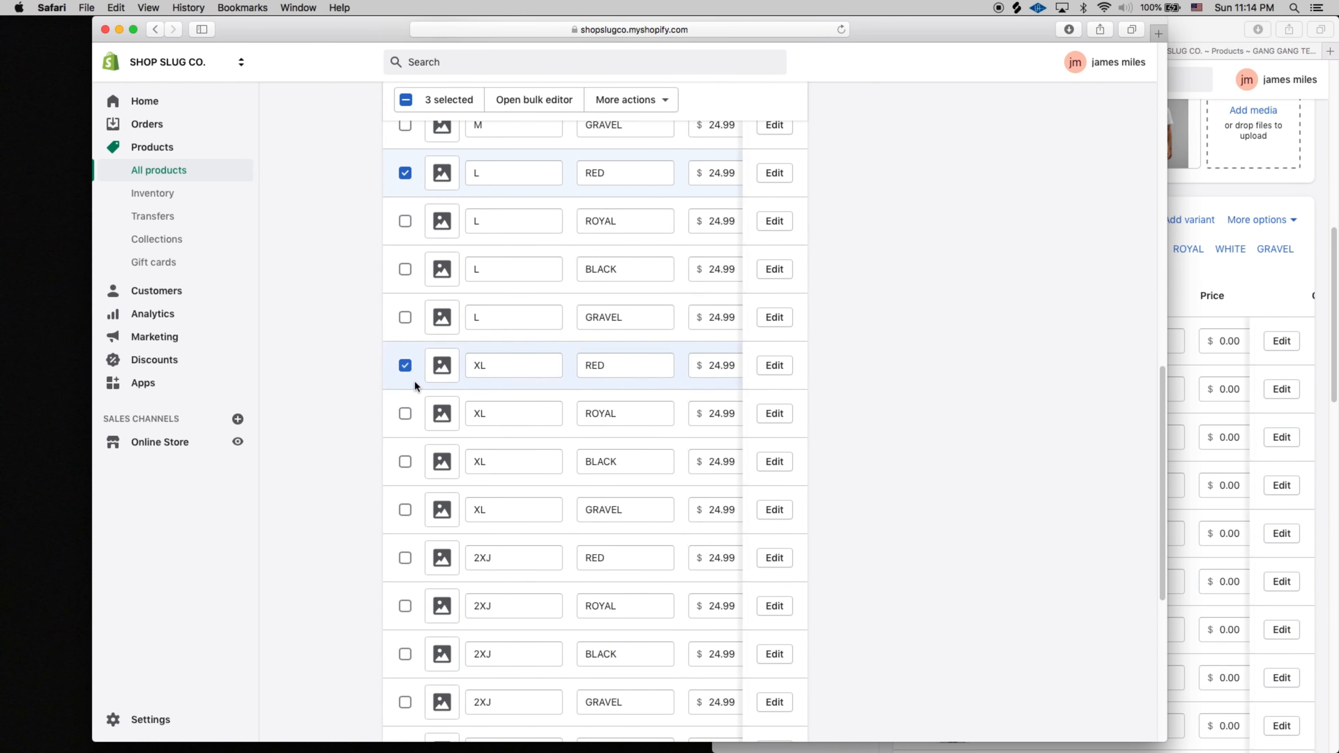
scroll(419, 385, "down", 5)
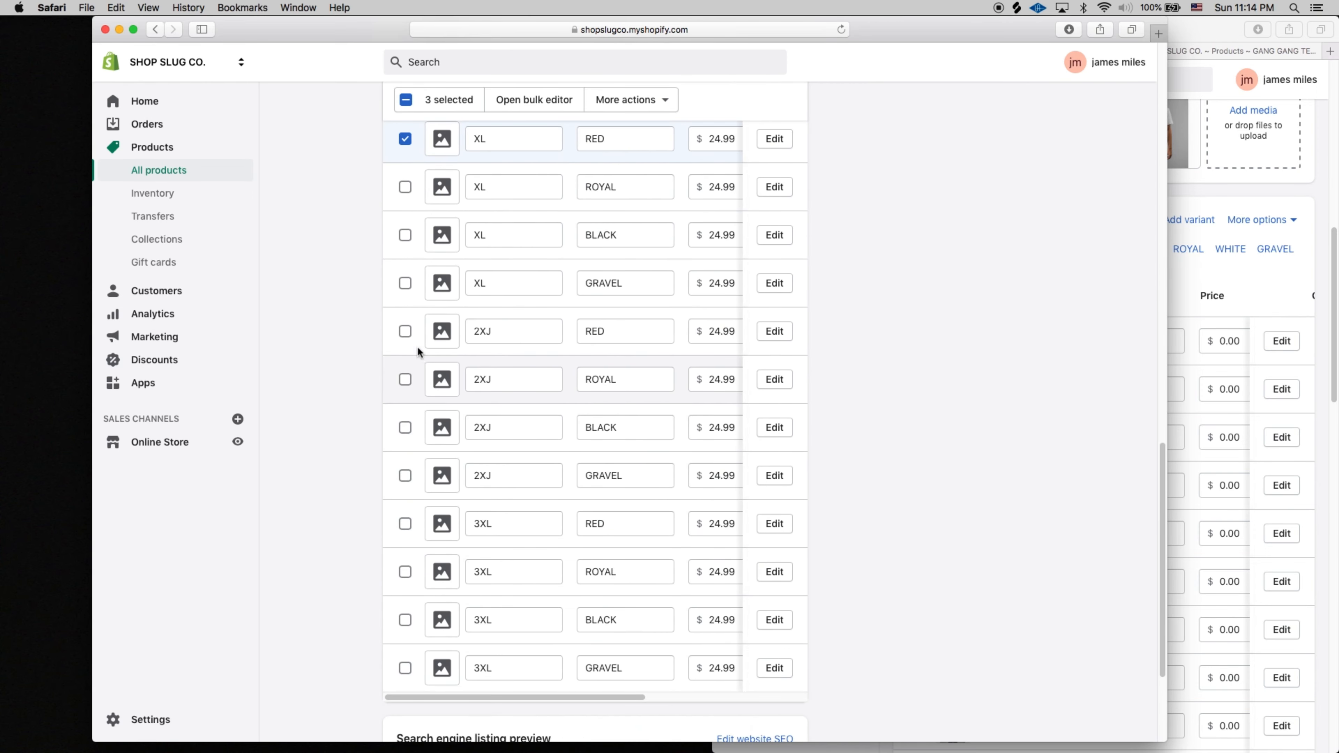
left_click(405, 332)
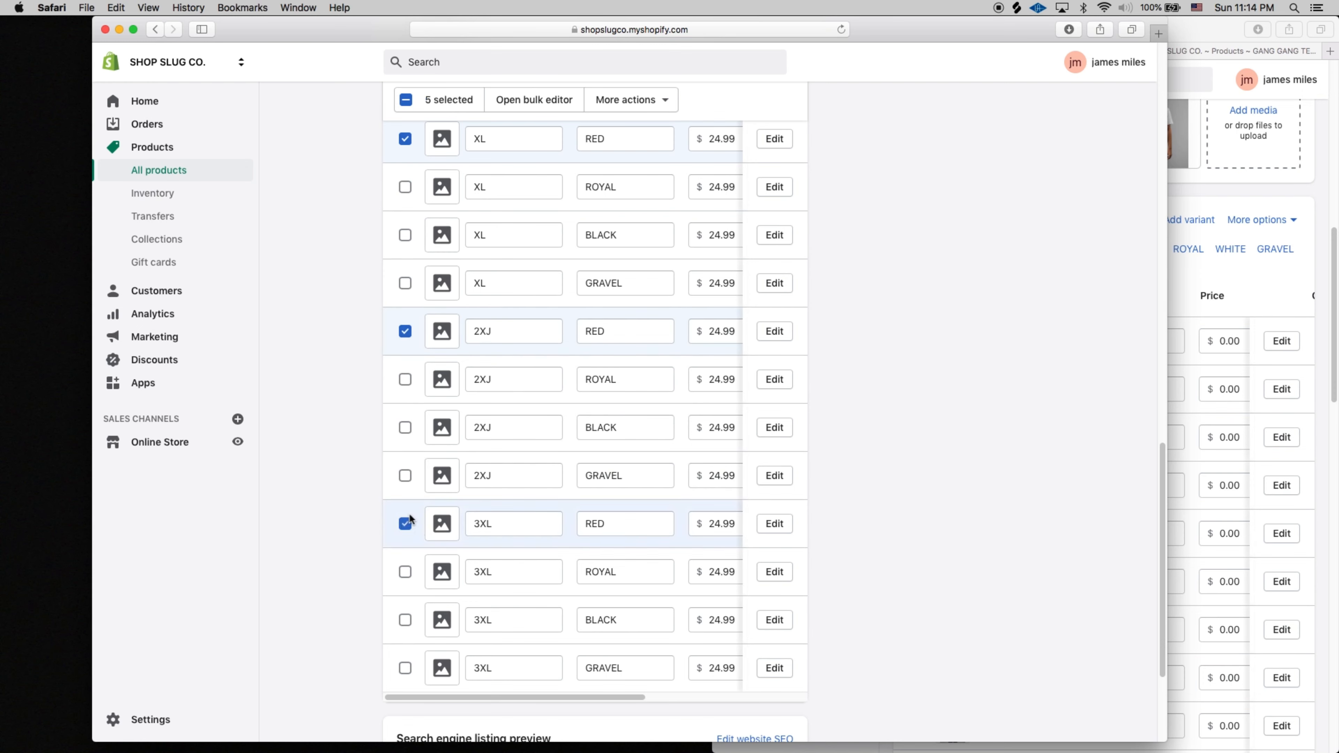
left_click(671, 113)
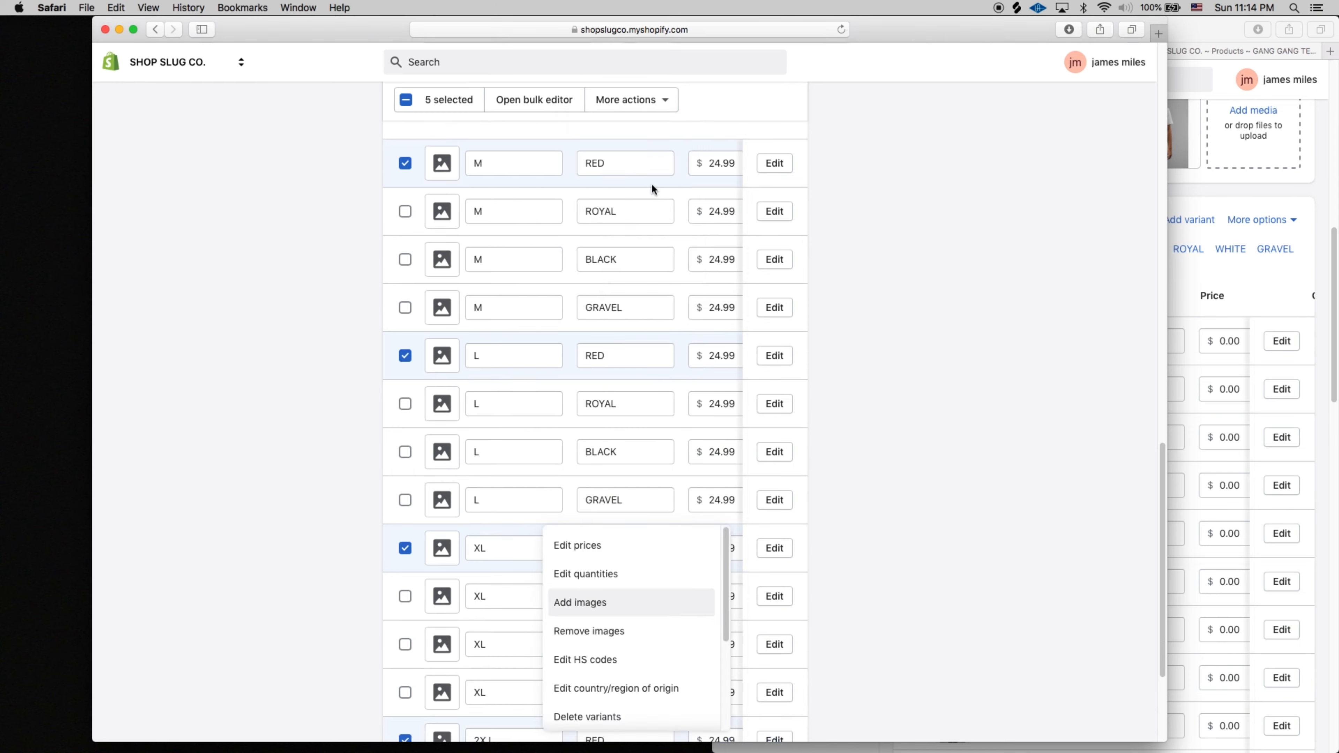
left_click(648, 191)
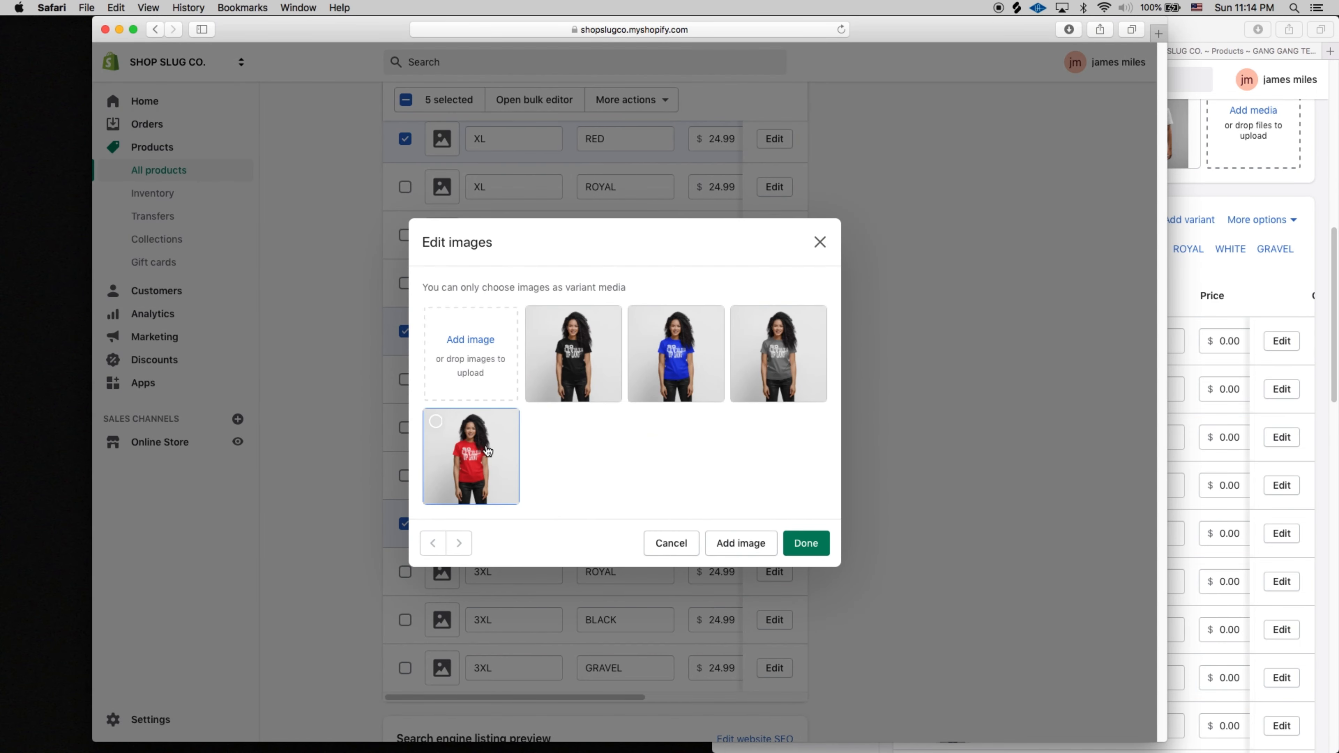
left_click(471, 455)
left_click(807, 543)
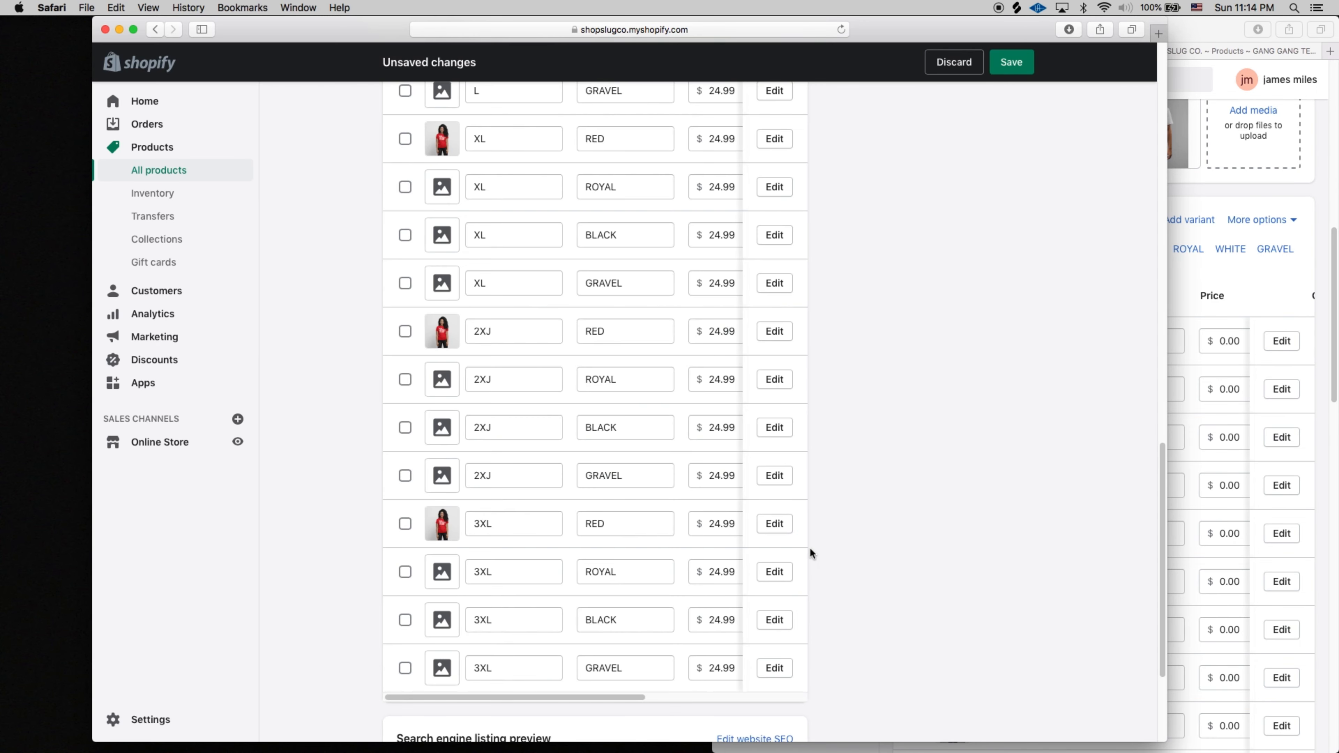
Step: Add the blue shirt image in bulk to the ROYAL variants in sizes M, L, XL, 2XJ and 3XL
scroll(798, 536, "up", 6)
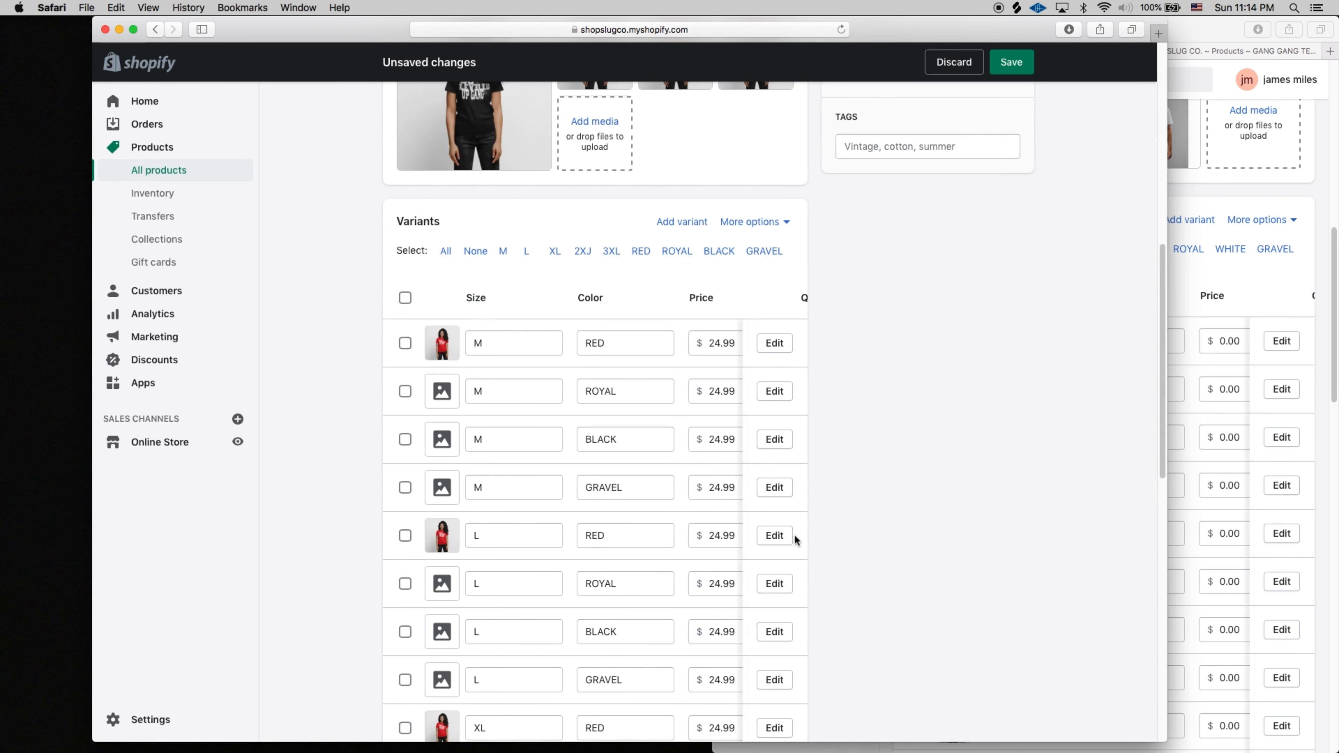
left_click(404, 391)
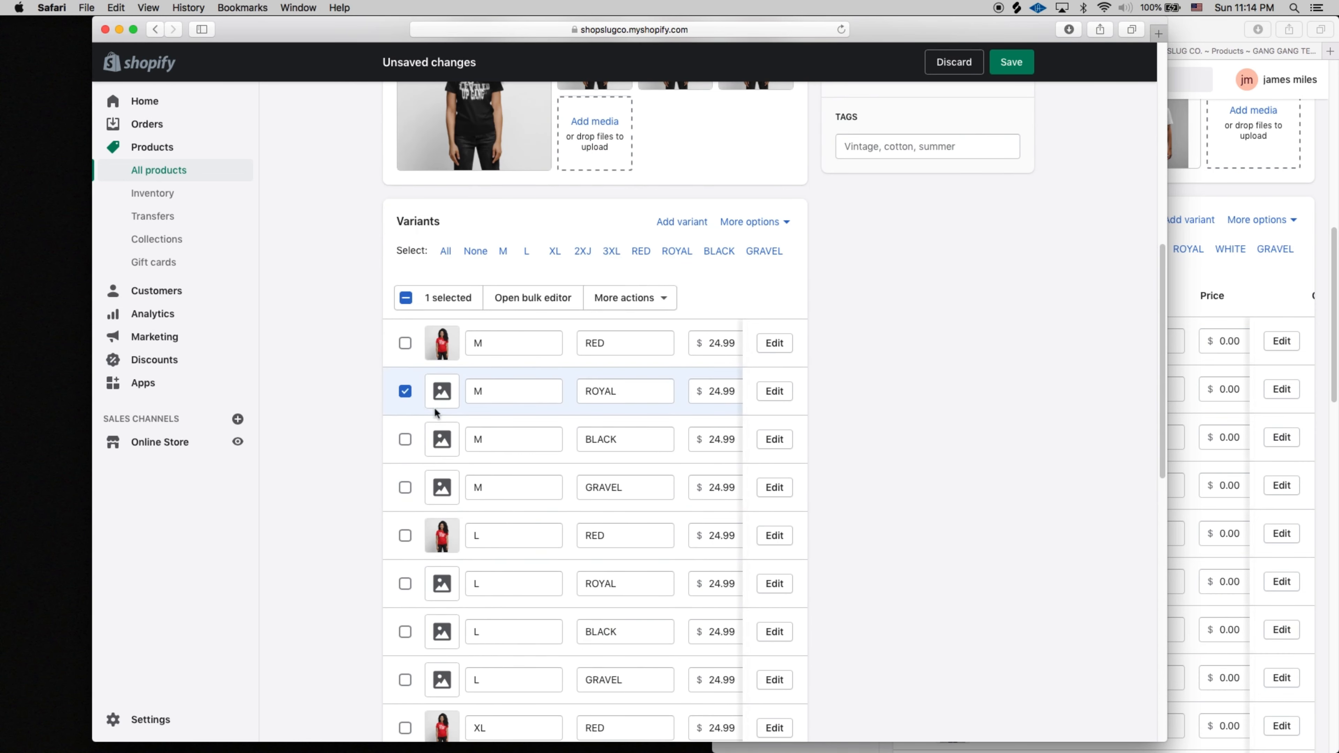
scroll(514, 512, "down", 2)
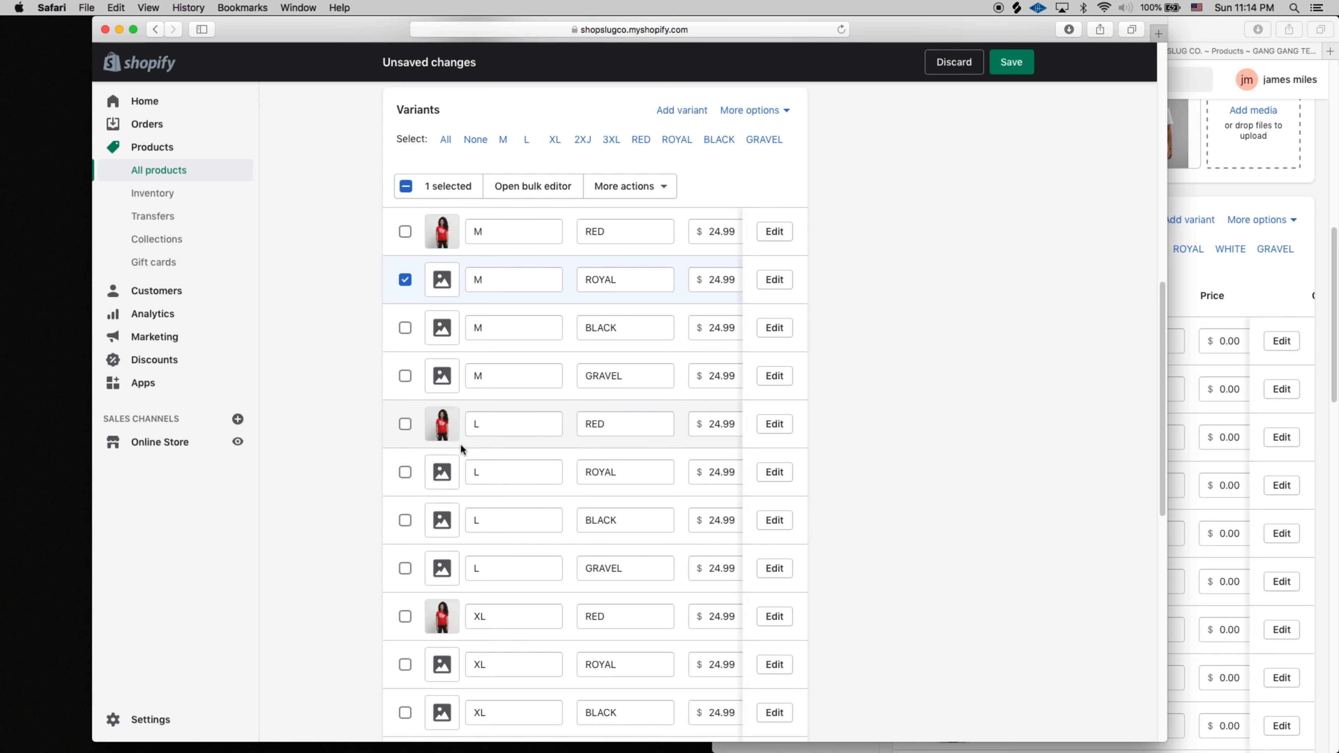
left_click(405, 472)
scroll(499, 526, "down", 2)
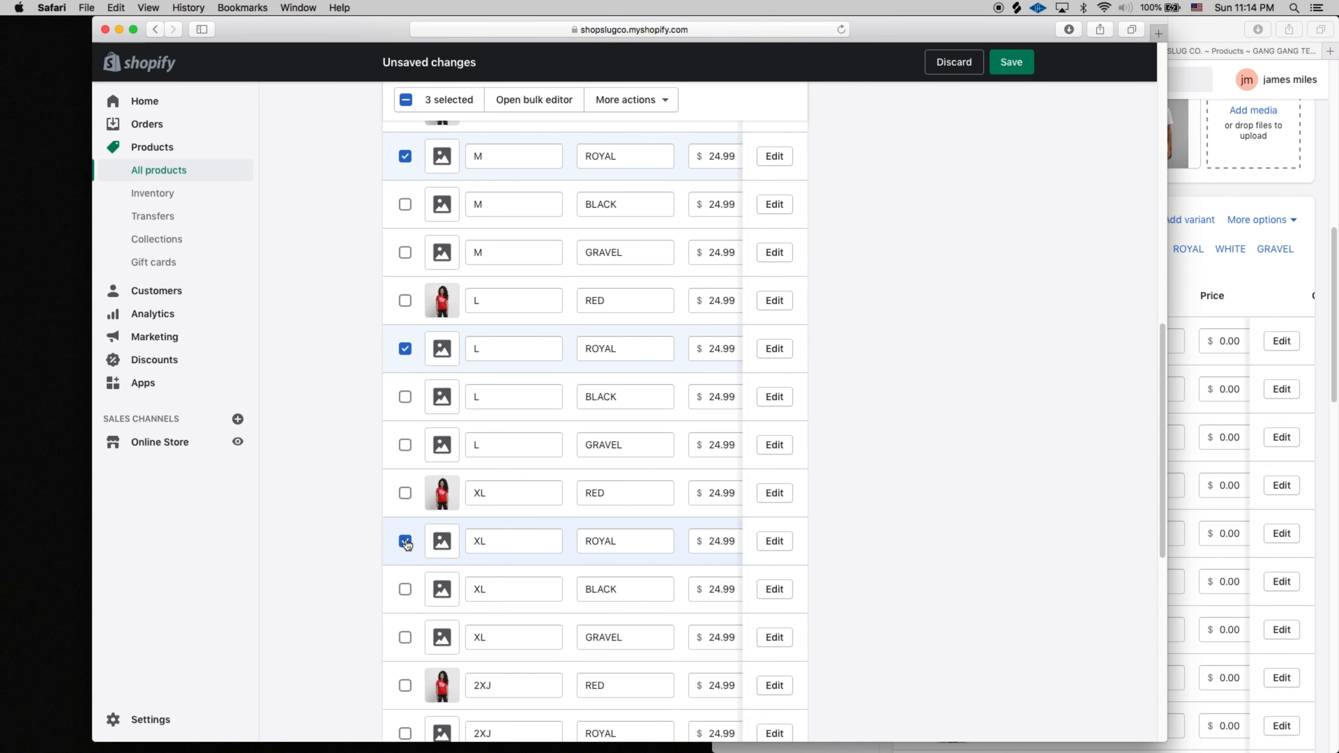
scroll(577, 582, "down", 3)
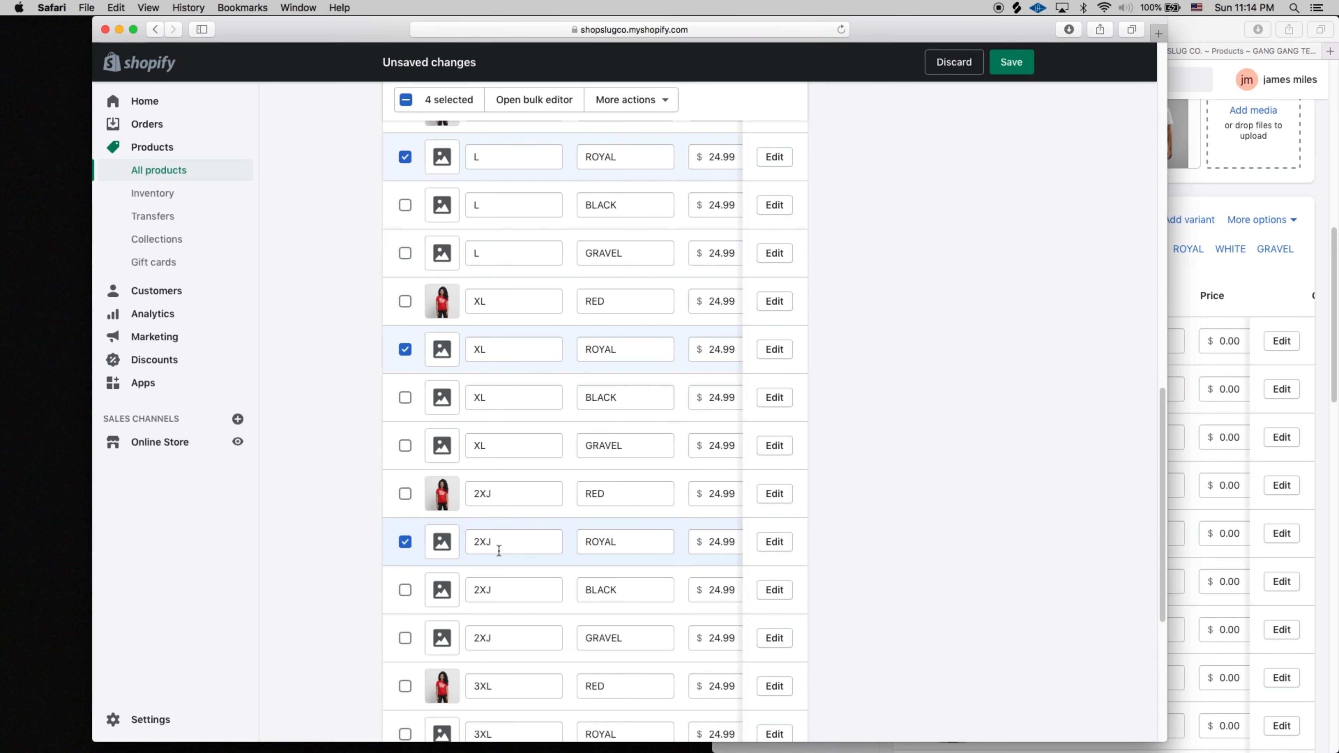
scroll(499, 550, "down", 3)
left_click(405, 576)
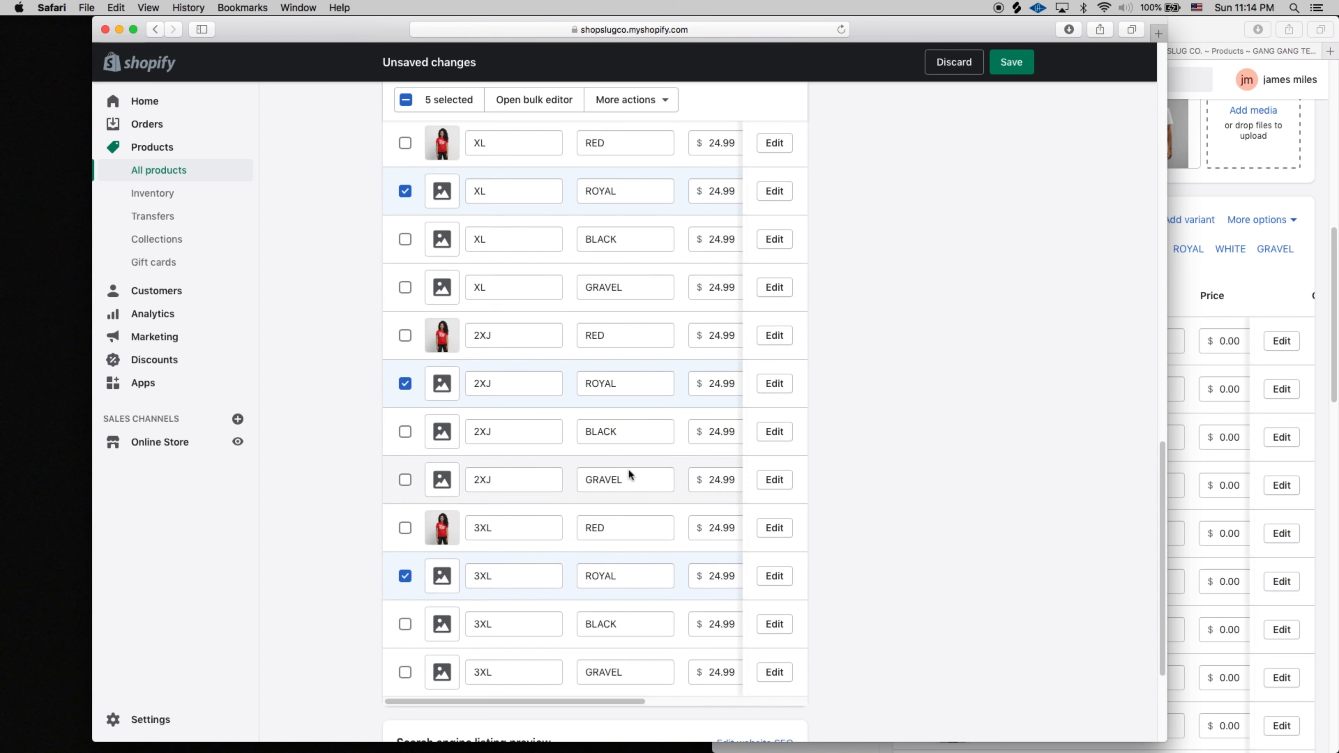
left_click(651, 102)
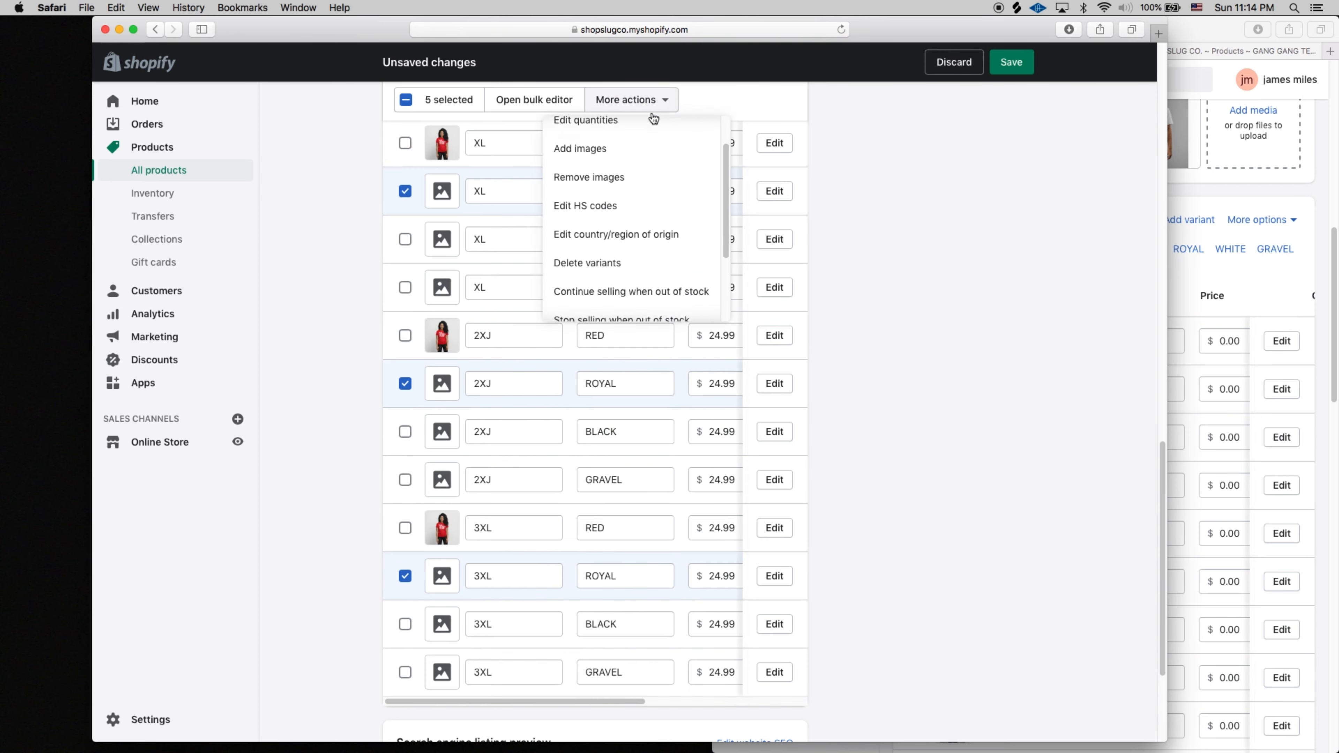
left_click(612, 194)
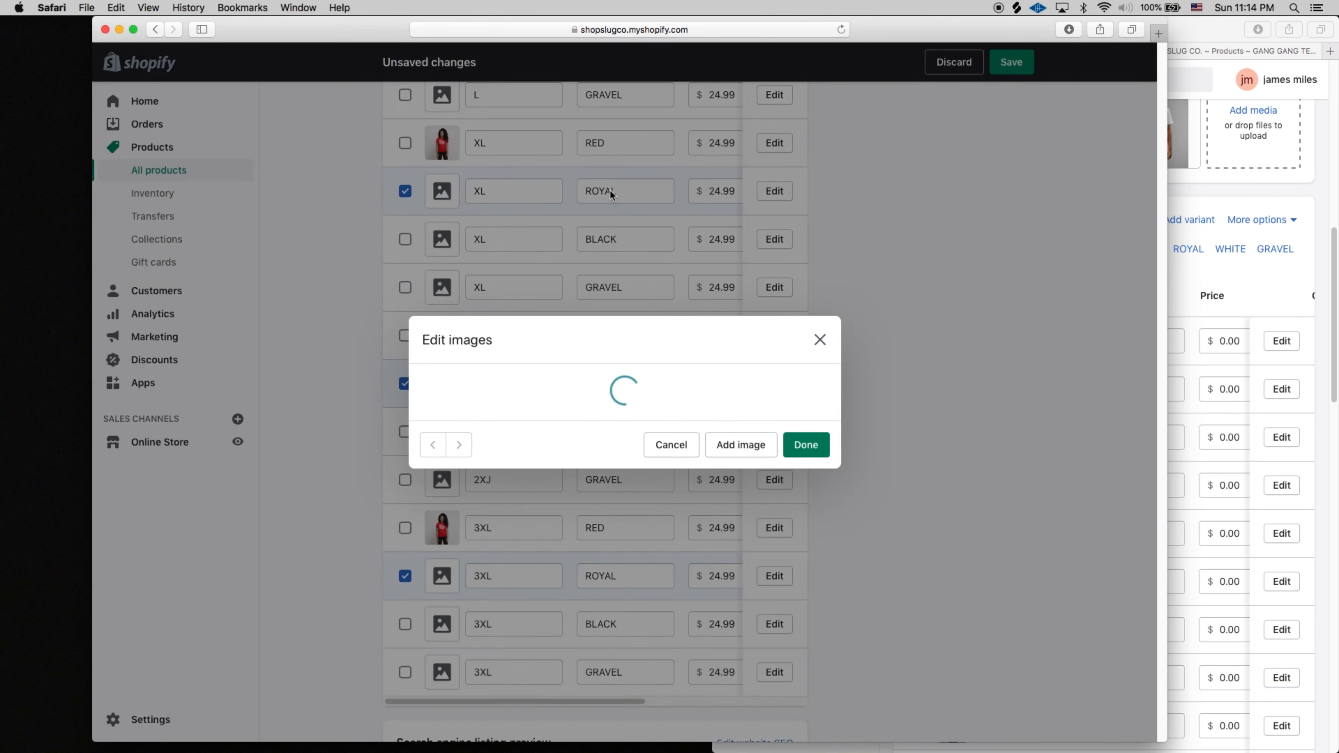
left_click(678, 331)
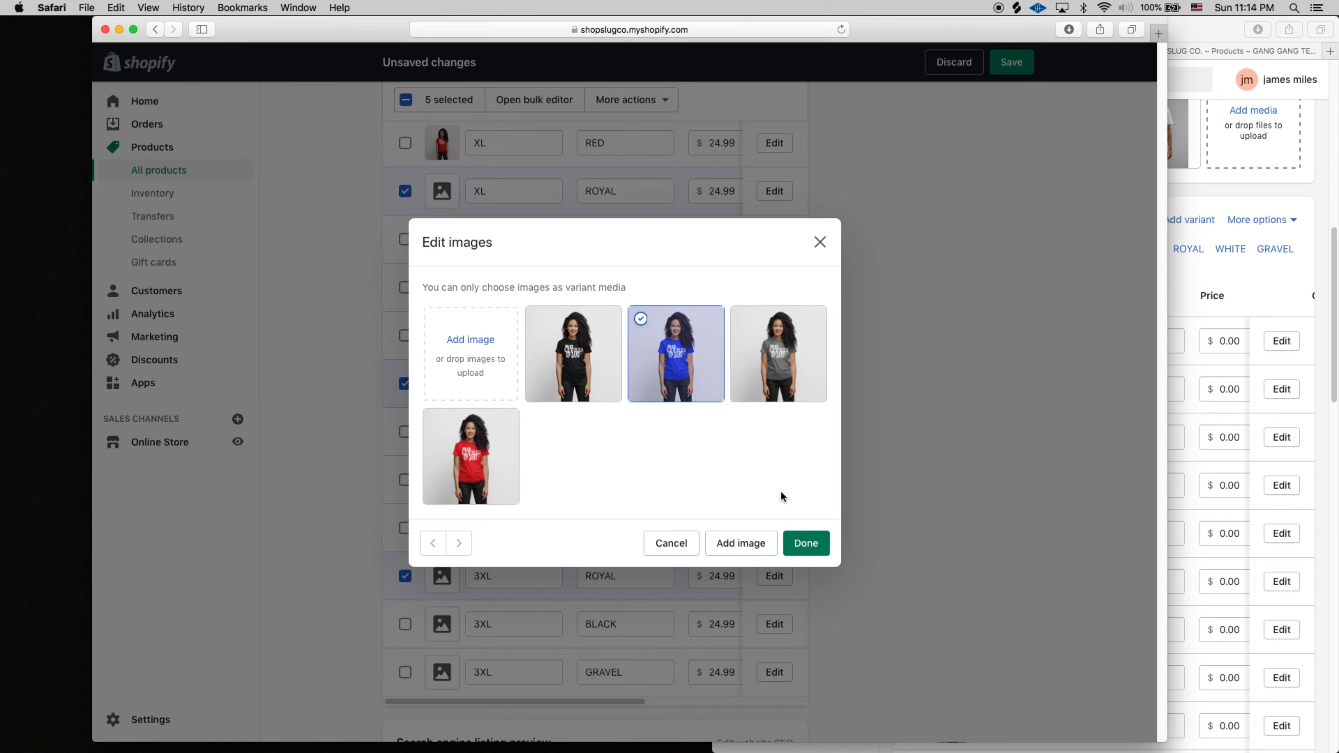
left_click(806, 543)
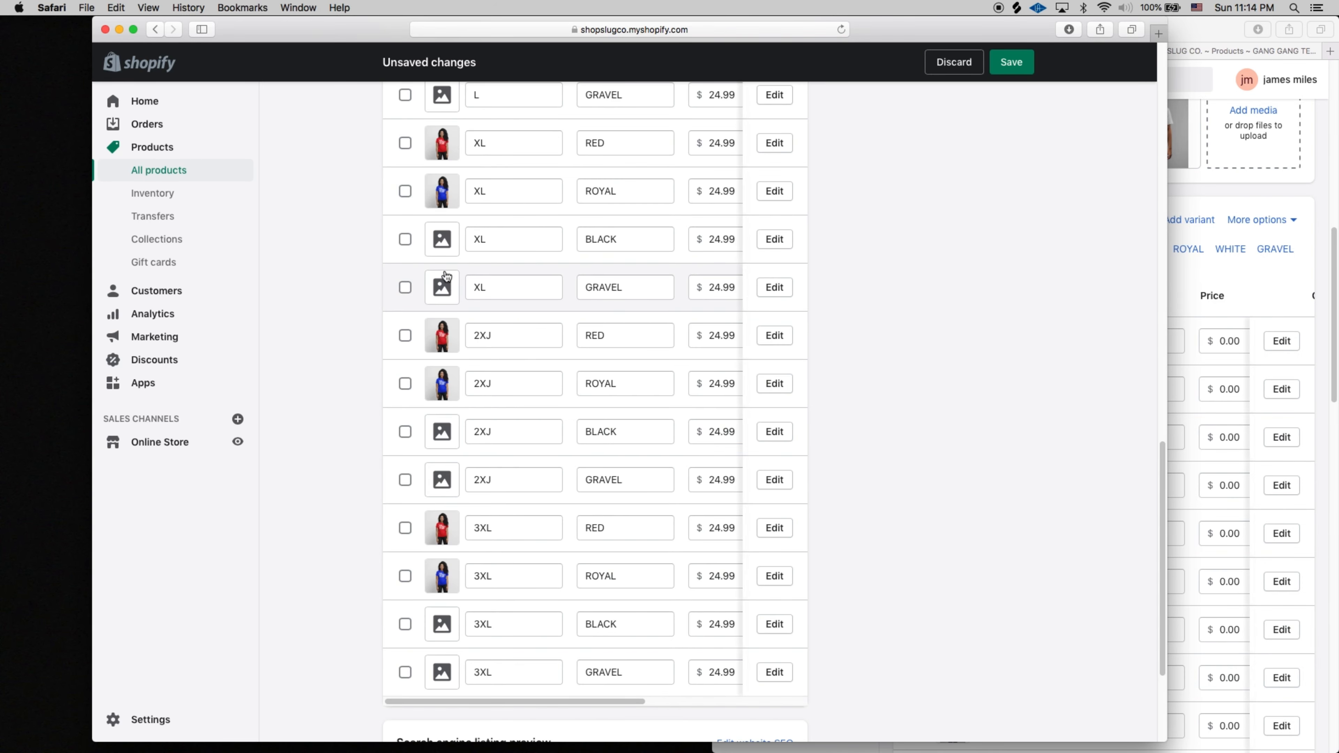
Step: Add the black shirt image in bulk to the BLACK variants in sizes M, L, XL, 2XJ and 3XL
scroll(444, 276, "down", 4)
scroll(444, 276, "up", 15)
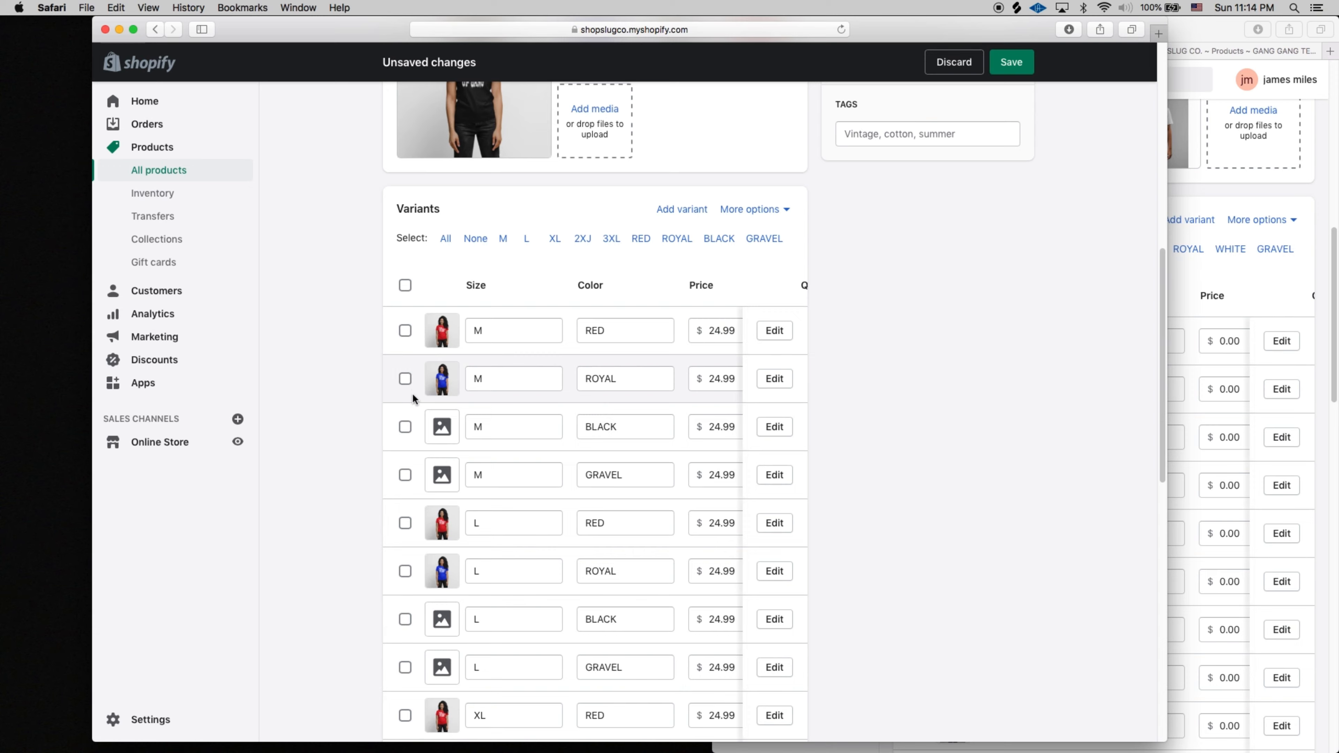
left_click(404, 427)
scroll(407, 475, "down", 3)
left_click(405, 472)
scroll(406, 472, "down", 5)
left_click(405, 431)
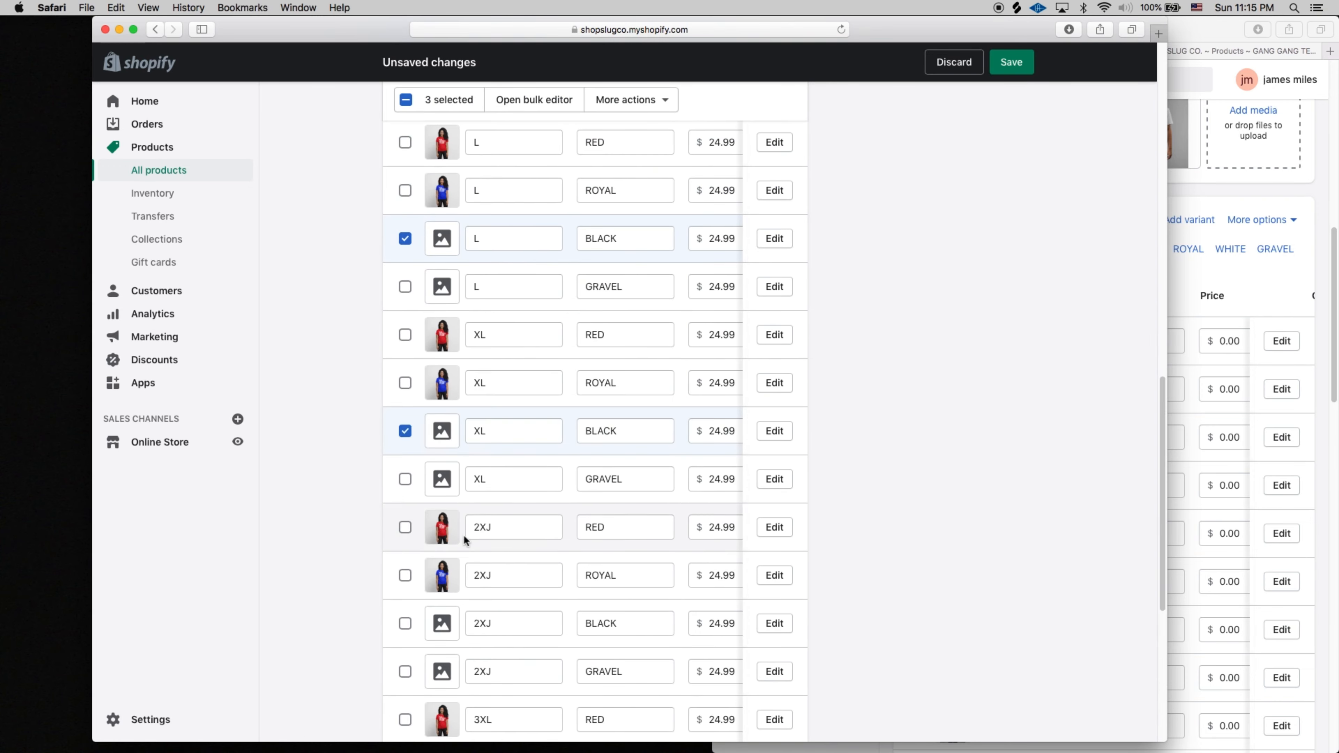
scroll(463, 541, "down", 4)
left_click(405, 397)
left_click(405, 590)
scroll(462, 580, "up", 11)
left_click(632, 248)
left_click(581, 339)
left_click(573, 354)
left_click(807, 544)
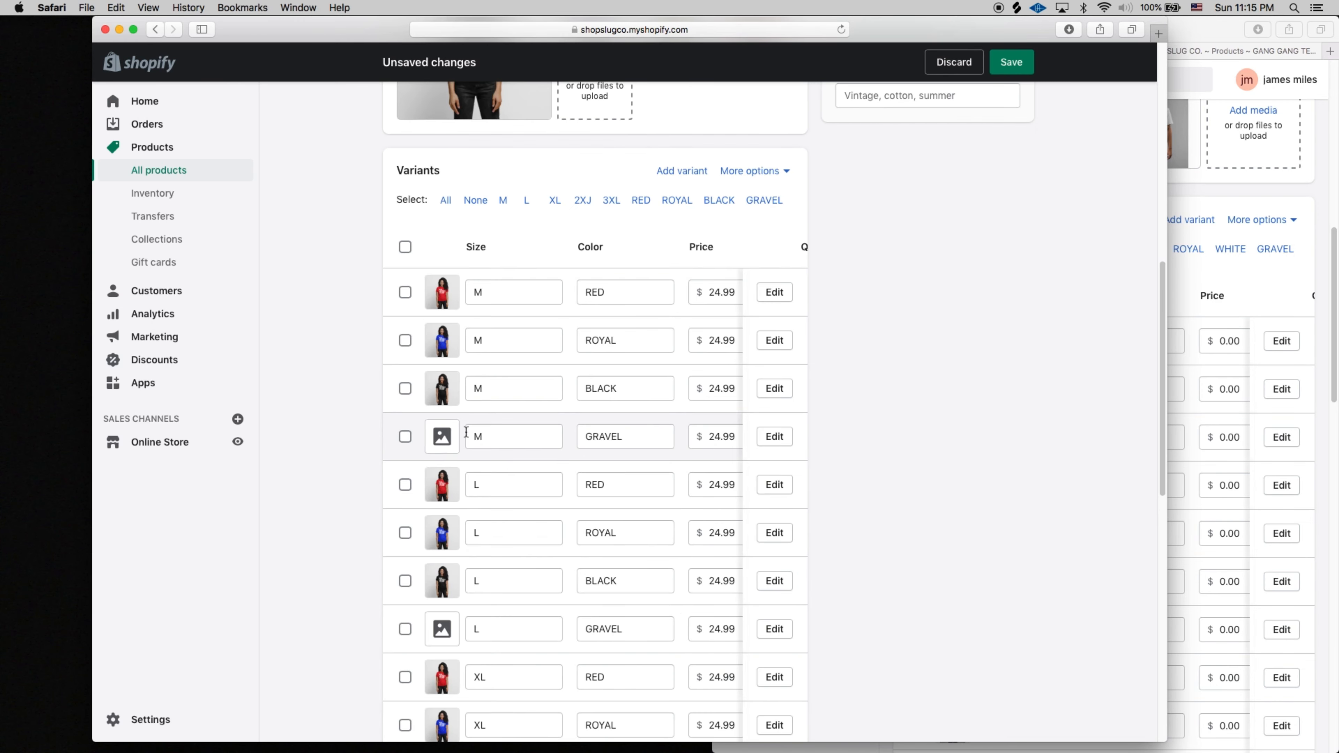
Step: Add the grey shirt image in bulk to the GRAVEL variants in sizes M, L, XL, 2XJ and 3XL
left_click(405, 437)
scroll(405, 437, "down", 5)
left_click(405, 369)
left_click(405, 561)
scroll(404, 561, "down", 5)
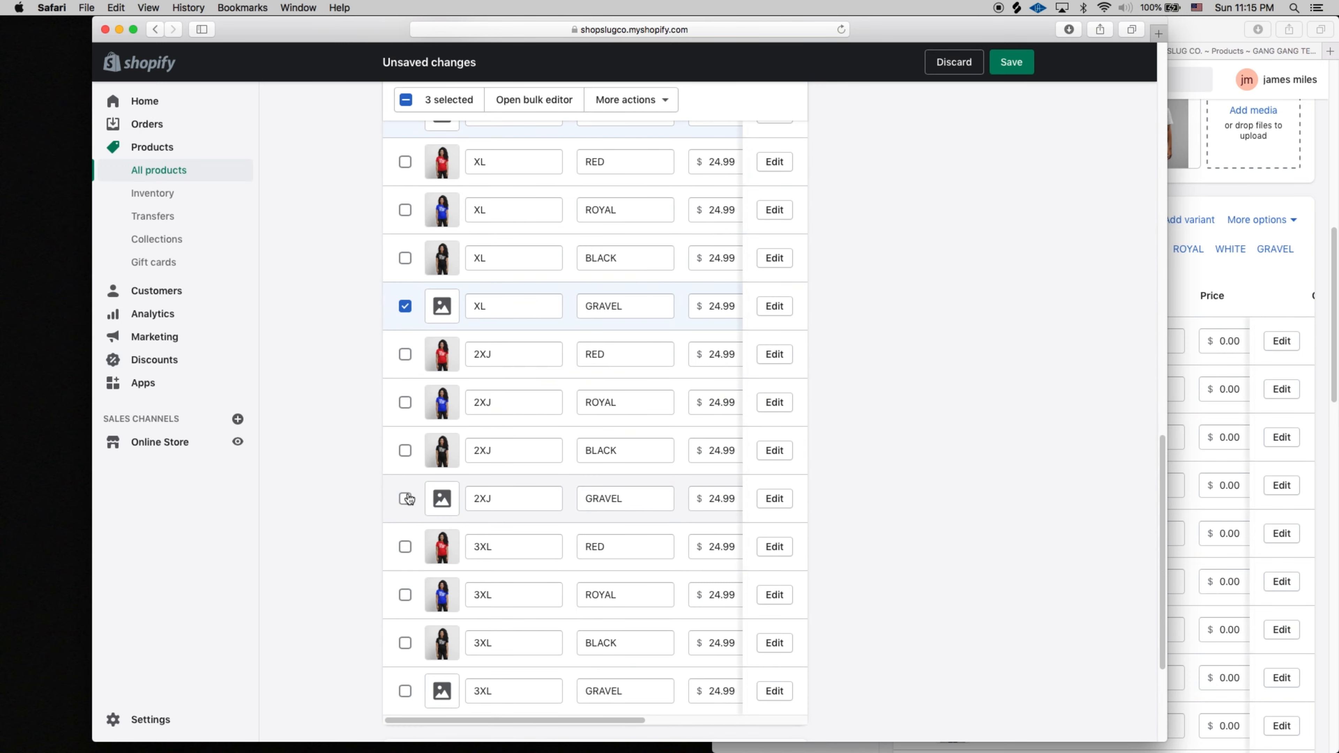
left_click(404, 498)
left_click(405, 691)
scroll(416, 685, "up", 15)
left_click(631, 509)
left_click(448, 601)
left_click(777, 354)
left_click(808, 542)
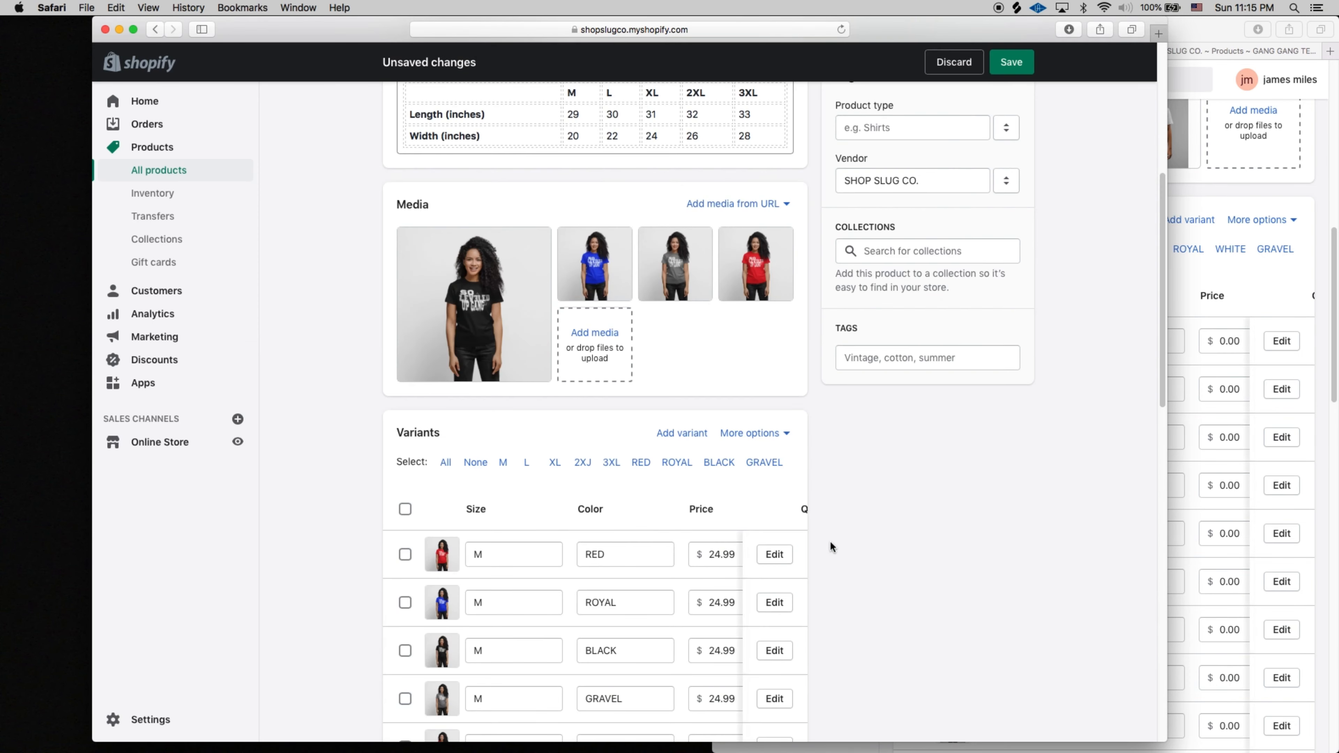
Step: Save the OG TEE white product and check the images assigned throughout its variant list
scroll(726, 612, "down", 15)
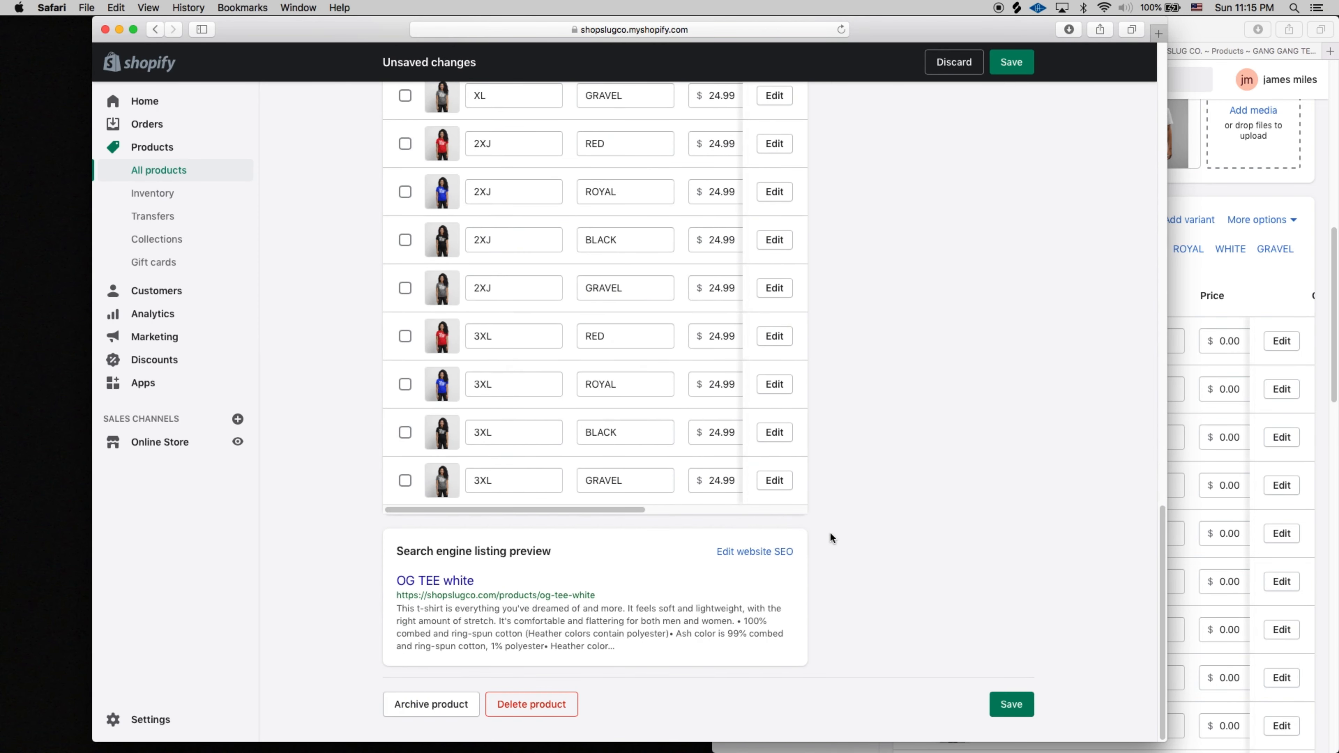
left_click(1011, 705)
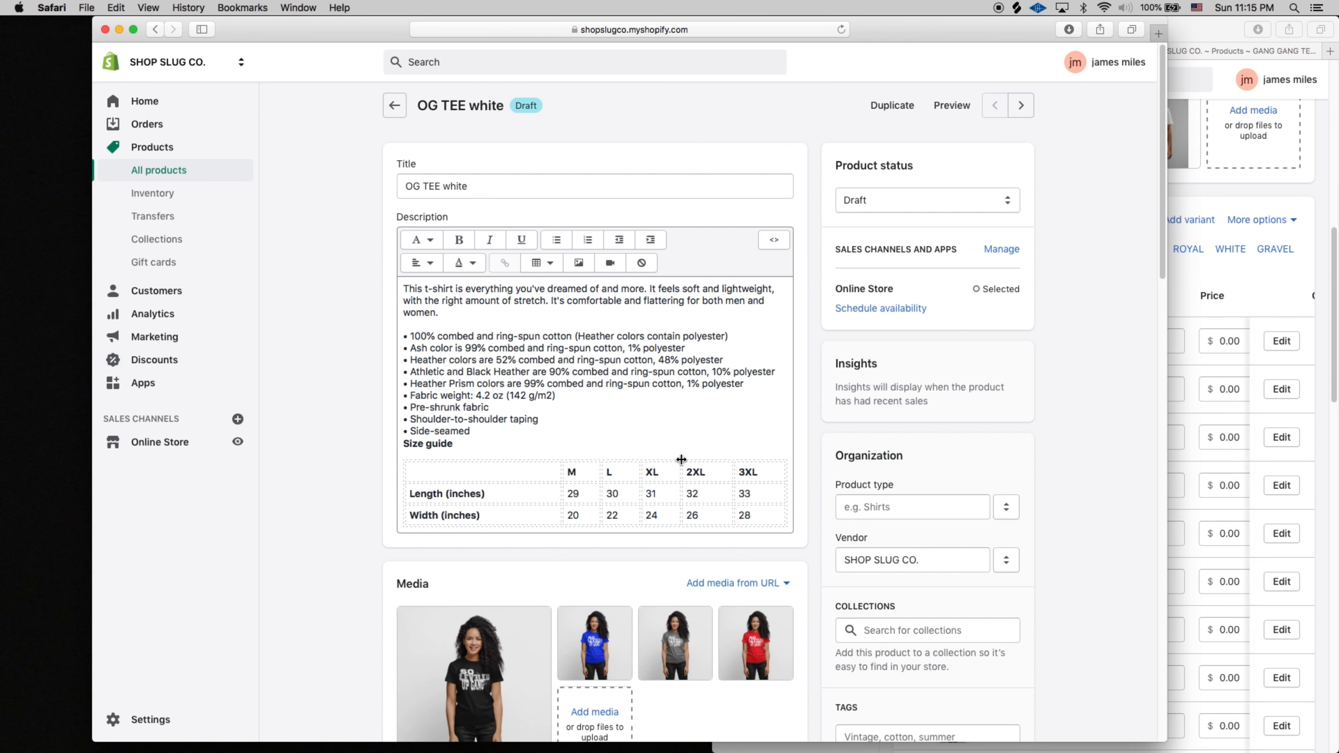
scroll(680, 459, "down", 10)
scroll(637, 553, "down", 15)
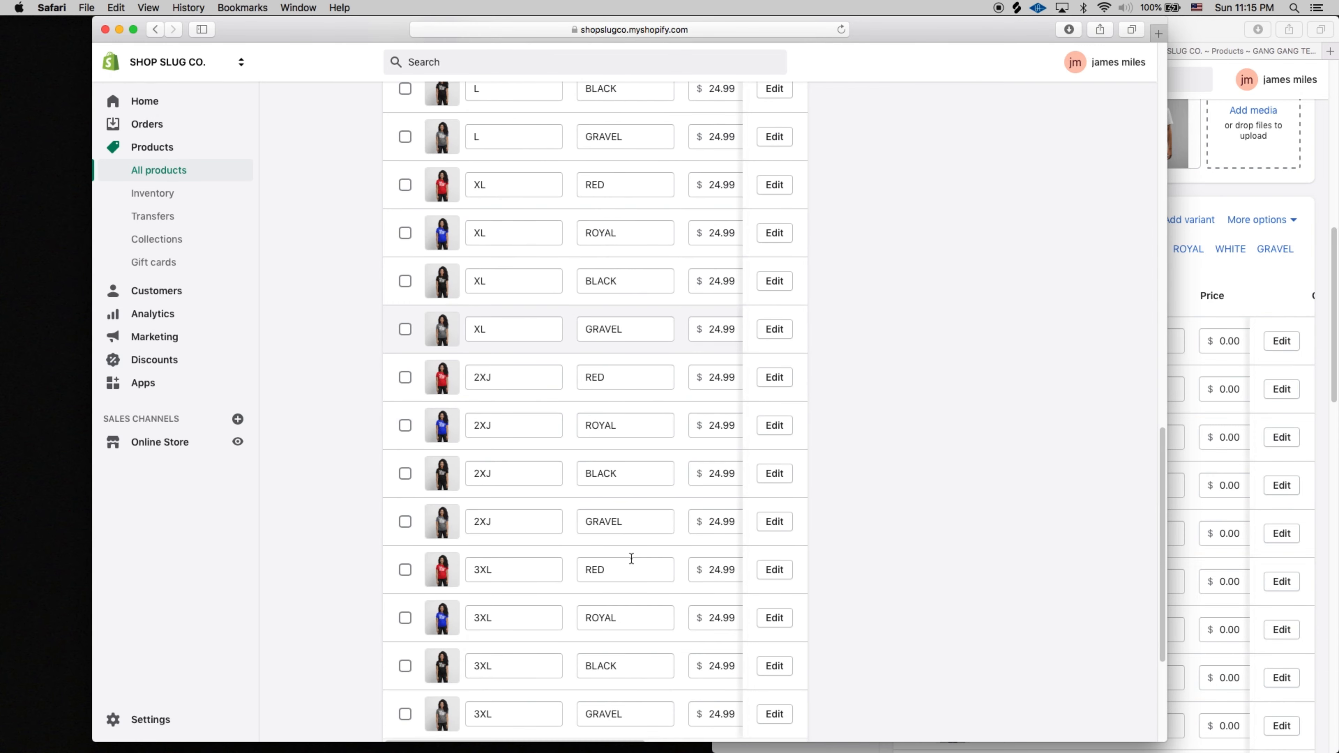
scroll(631, 558, "down", 5)
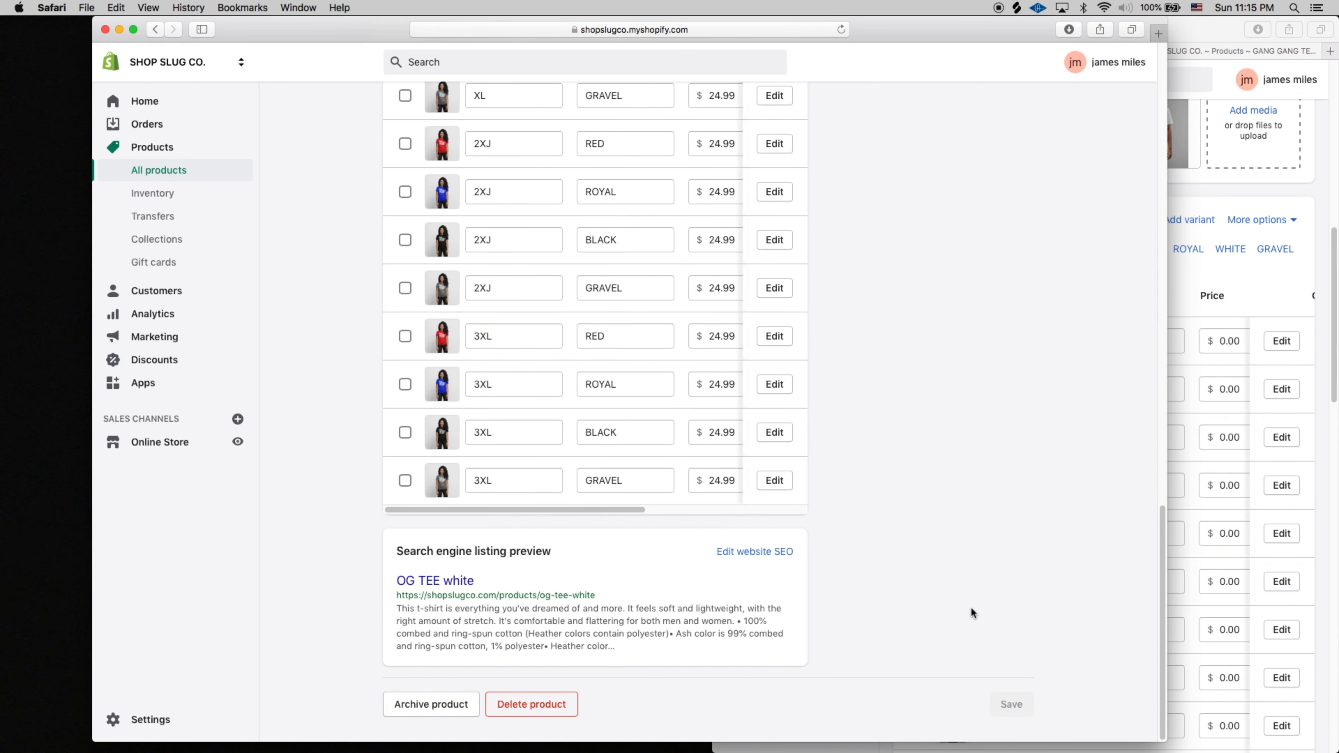
Step: View the product status options of OG TEE white without changing the selection
scroll(971, 607, "up", 20)
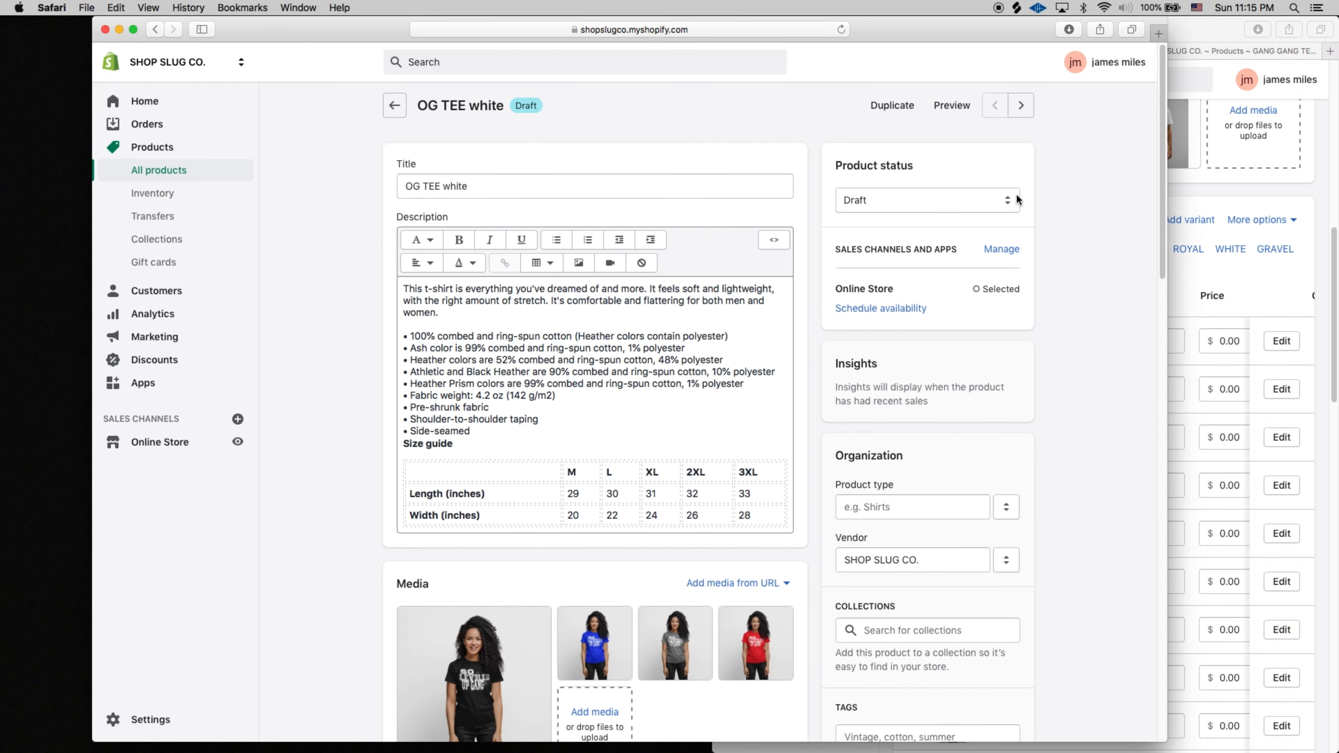
left_click(1009, 204)
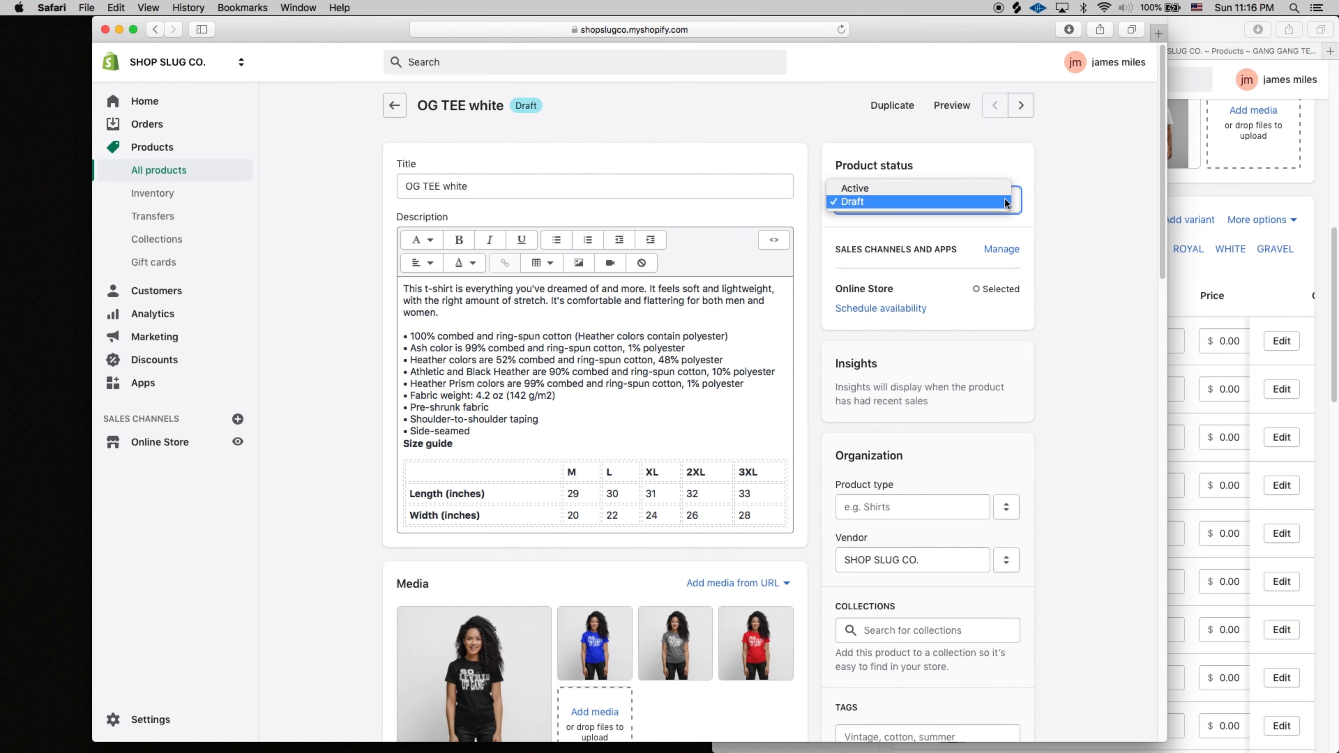
left_click(1066, 173)
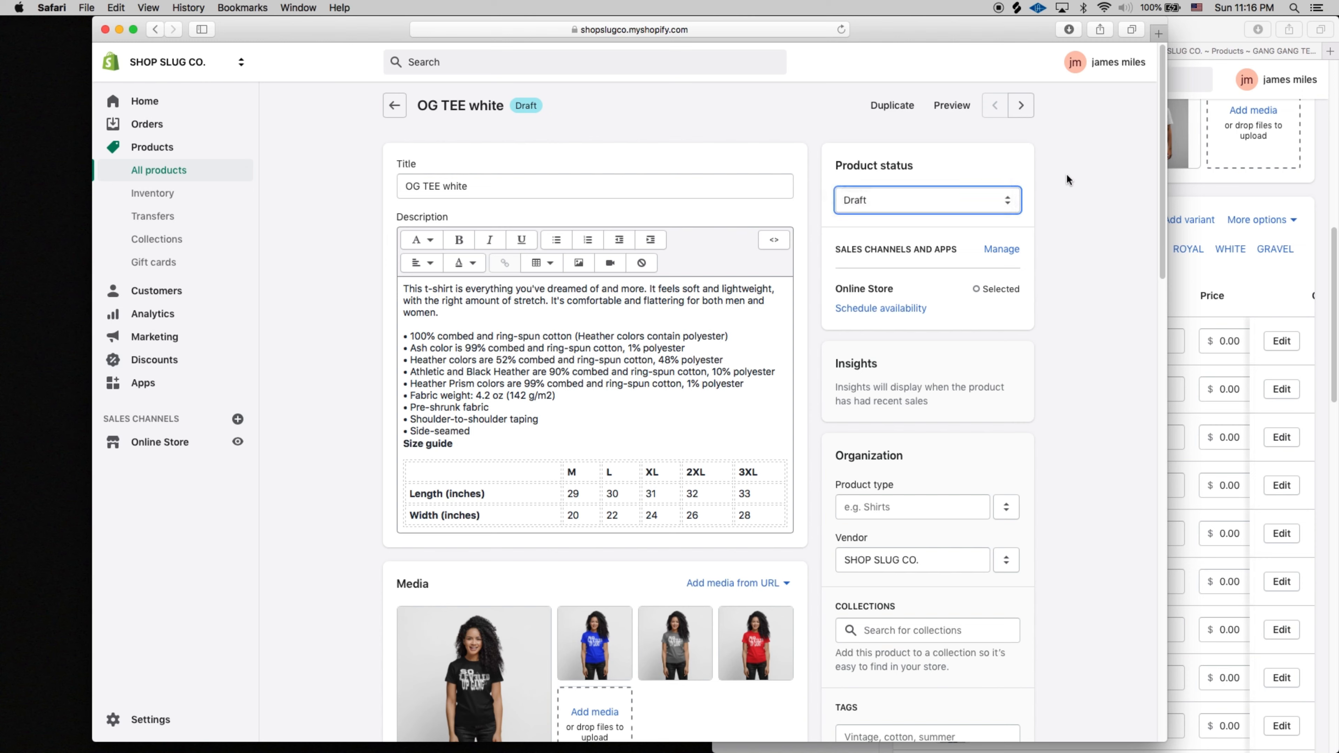